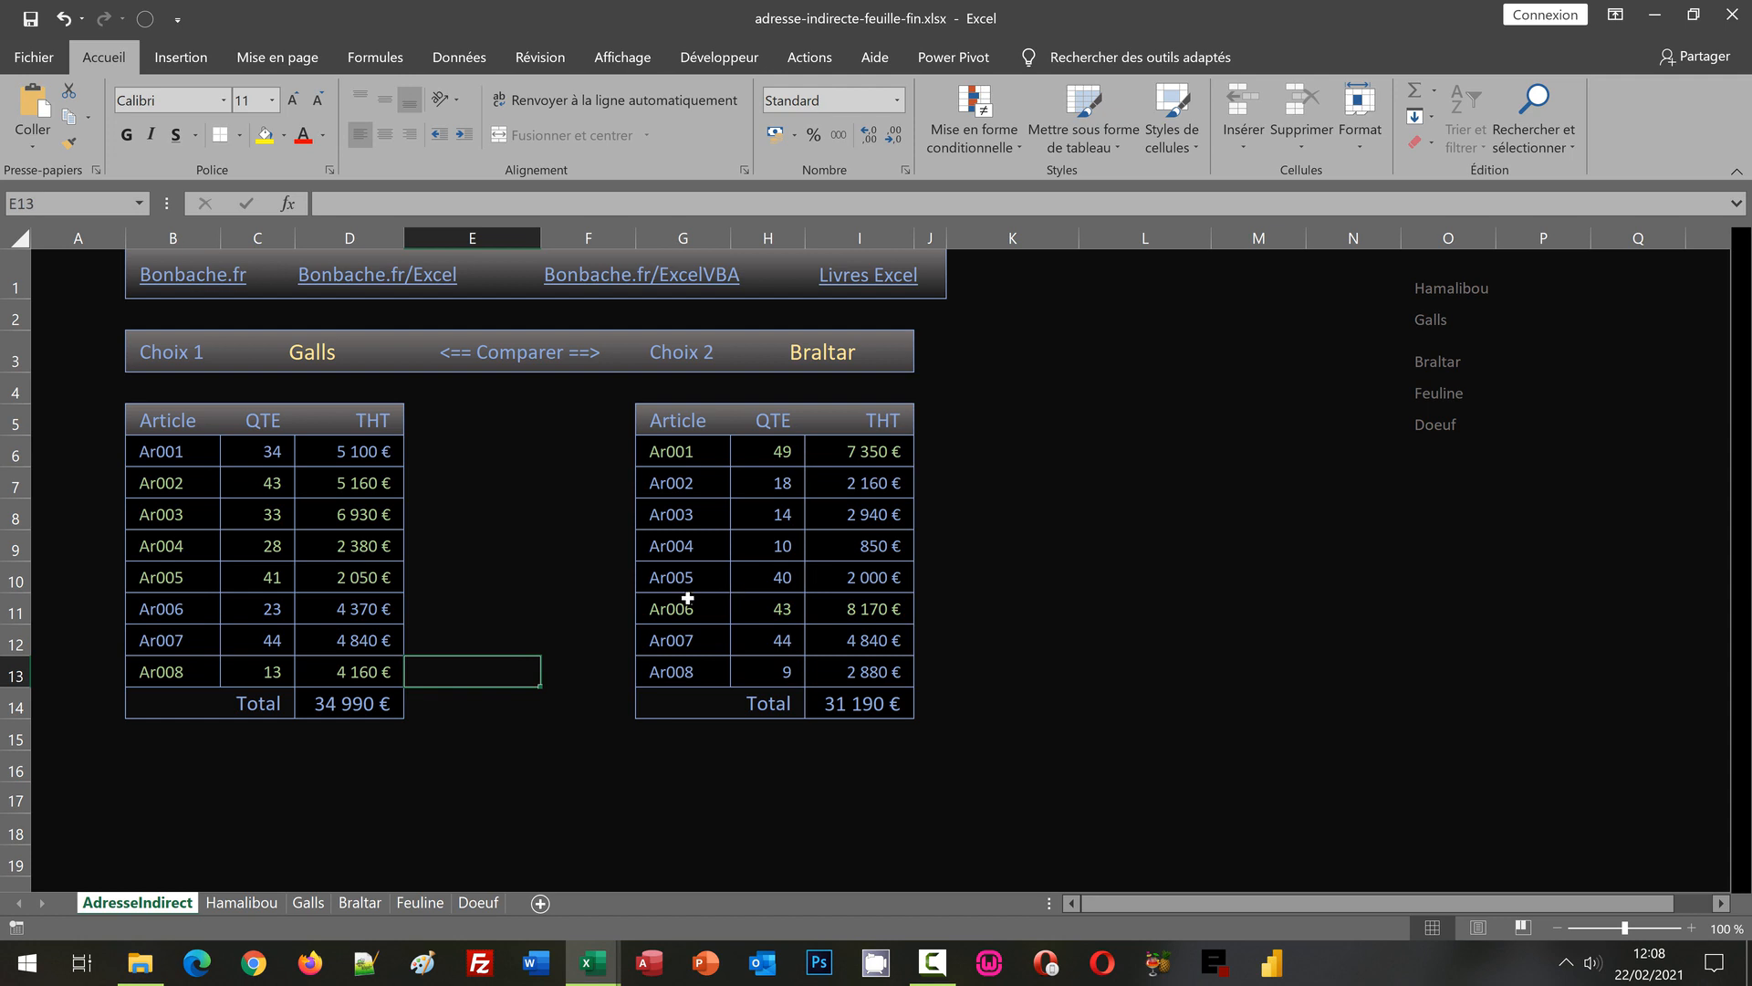
Step: Set Choix 1 to Feuline and Choix 2 to Doeuf in the comparison header
{"action": "left_click", "coordinate": [321, 355]}
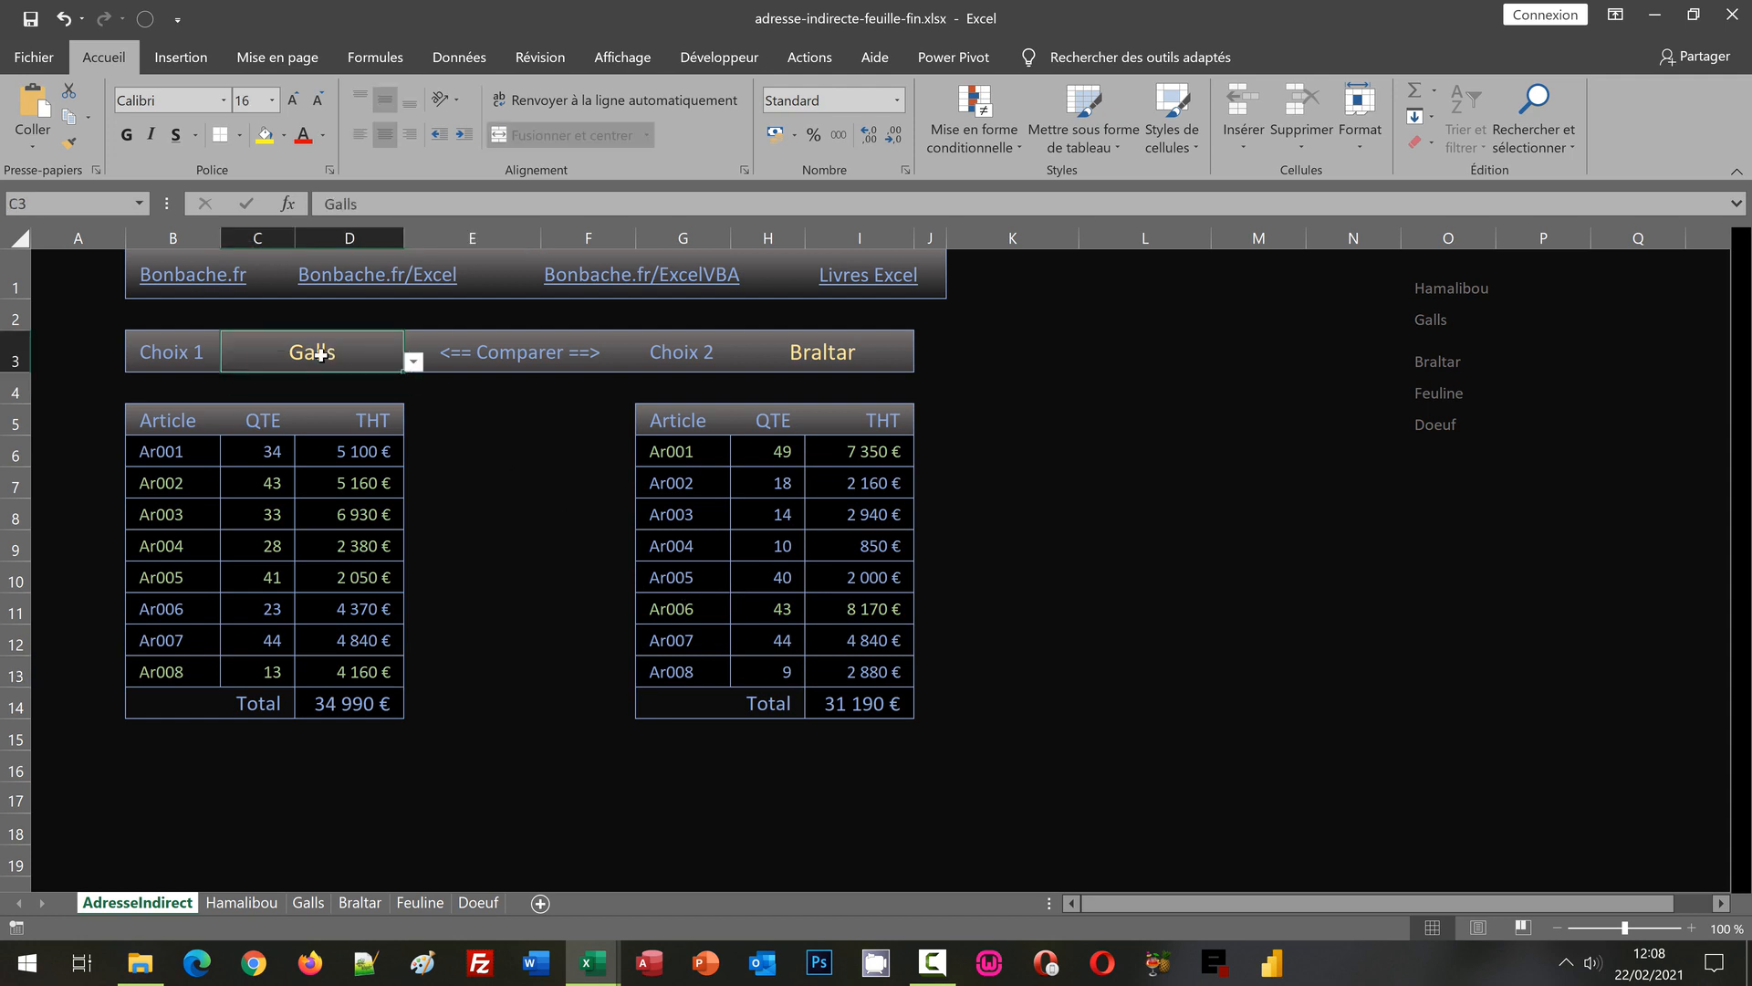
{"action": "left_click", "coordinate": [412, 363]}
{"action": "left_click", "coordinate": [309, 432]}
{"action": "left_click", "coordinate": [867, 354]}
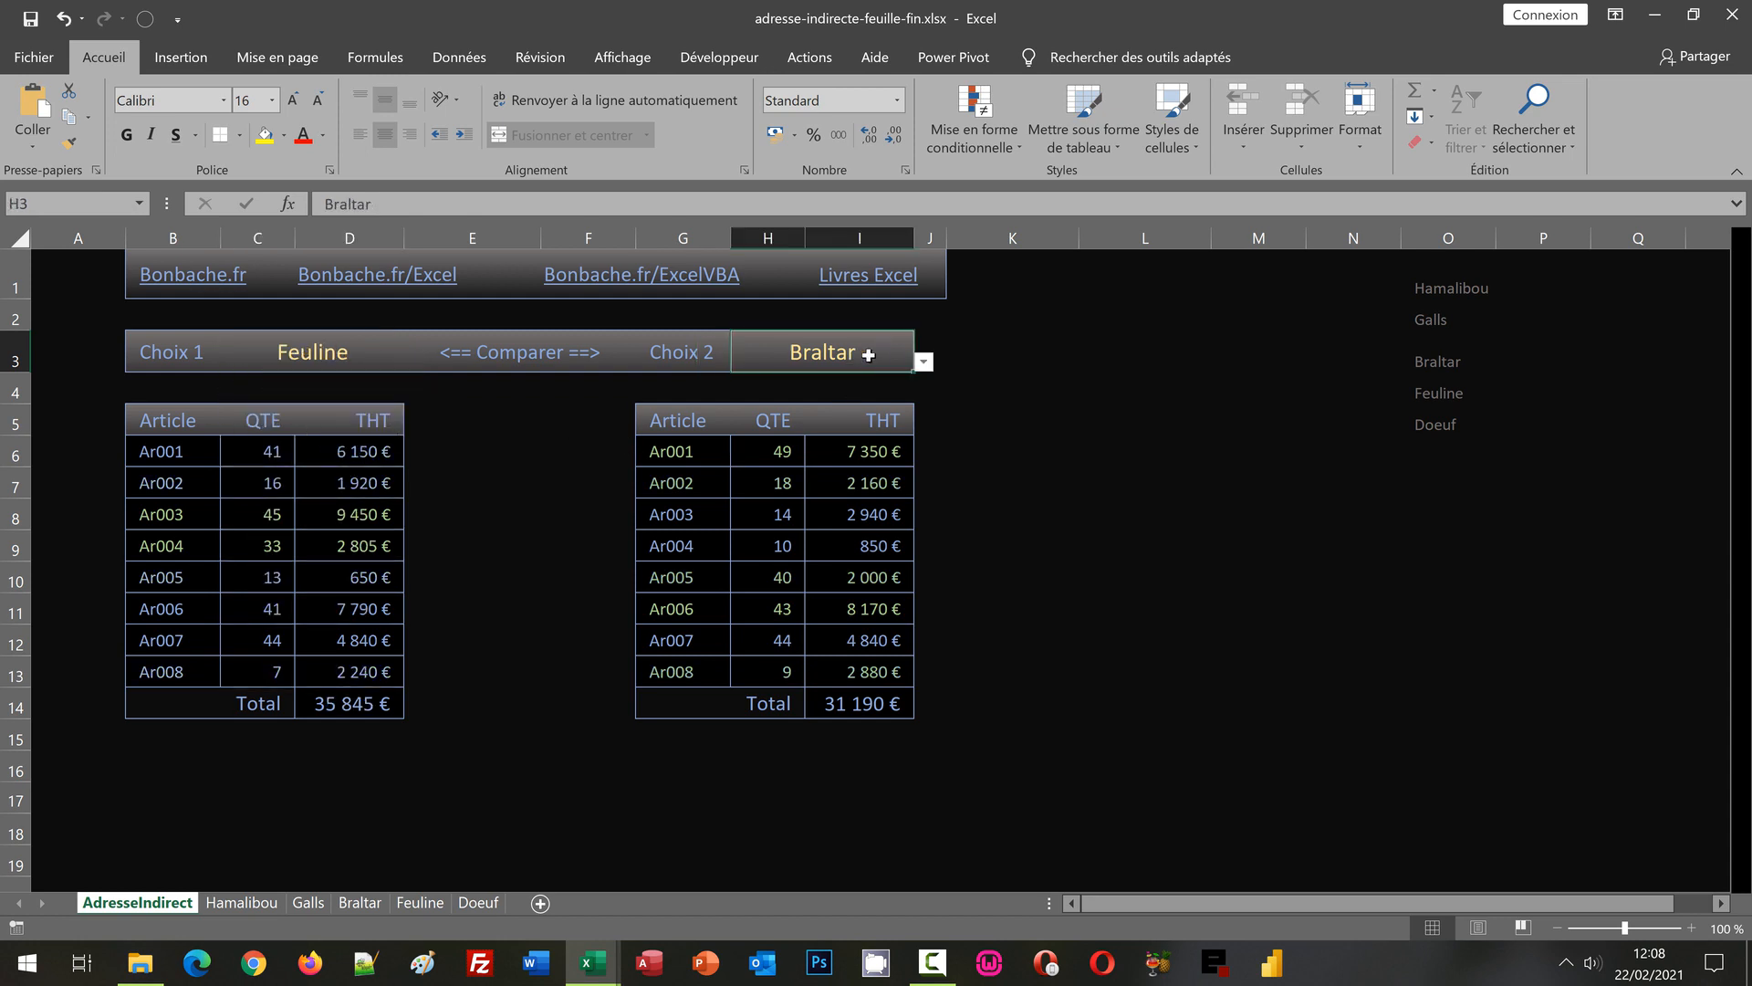
{"action": "left_click", "coordinate": [924, 363]}
{"action": "left_click", "coordinate": [783, 449]}
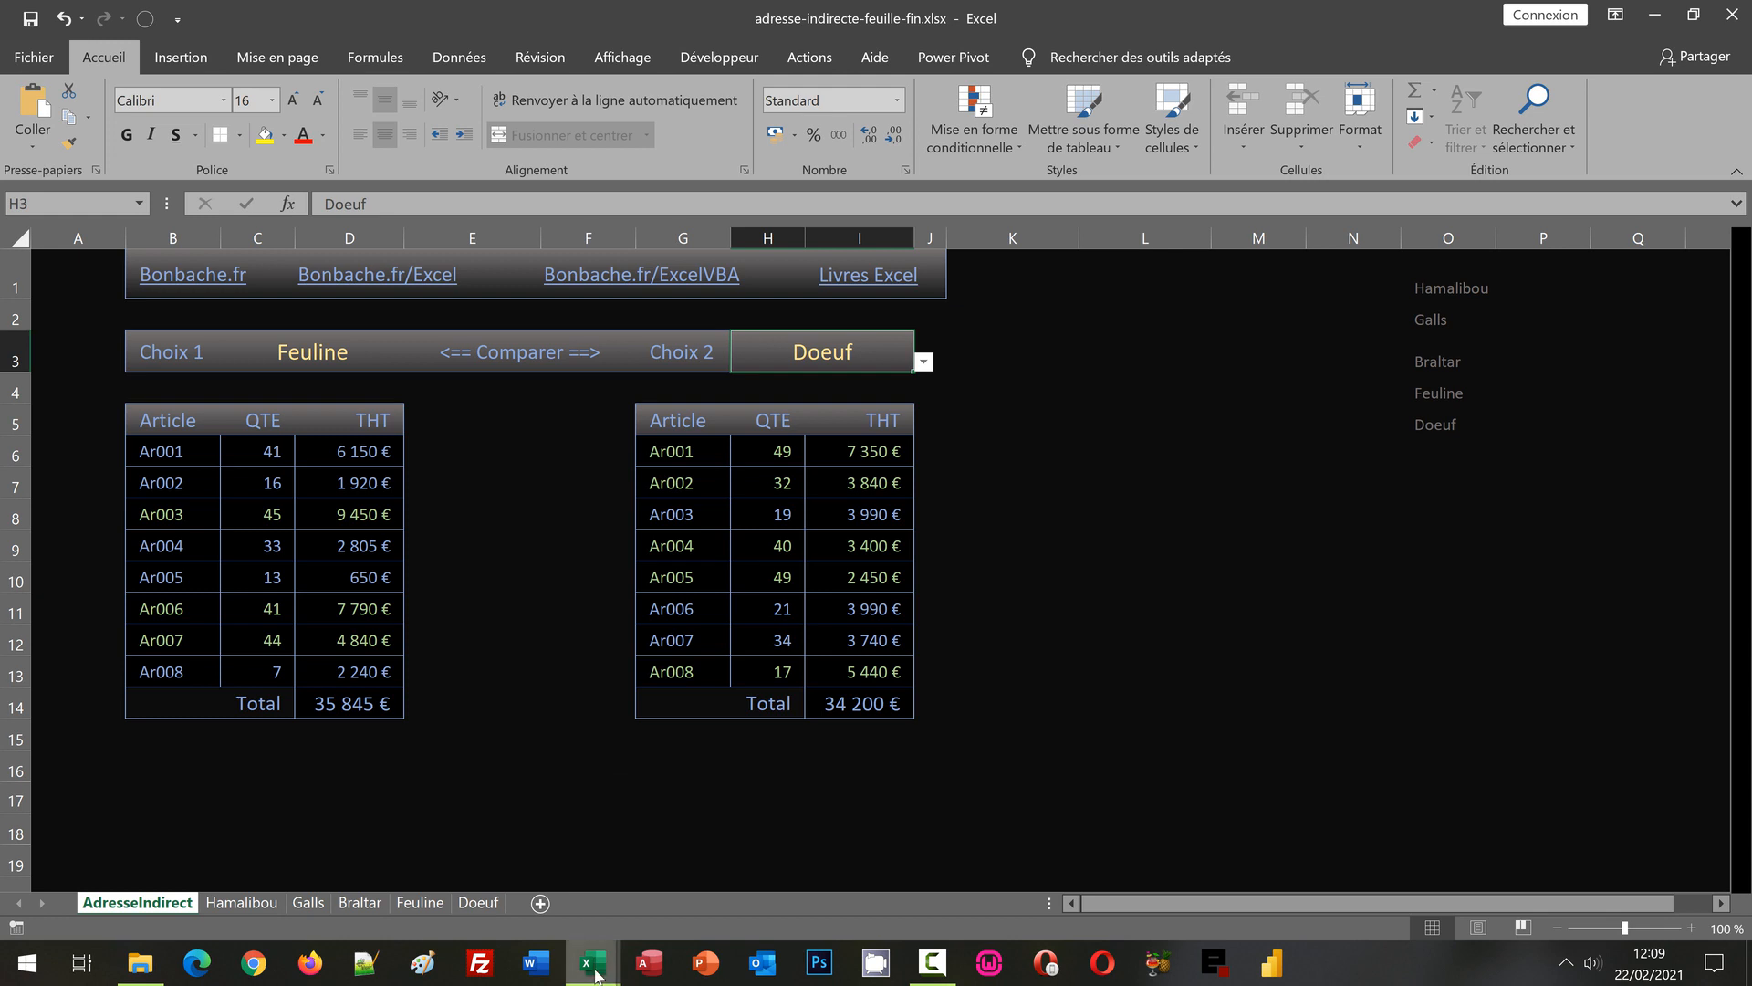
Step: Switch to the workbook adresse-indirecte-feuille.xlsx
{"action": "mouse_move", "coordinate": [596, 975]}
{"action": "left_click", "coordinate": [671, 896]}
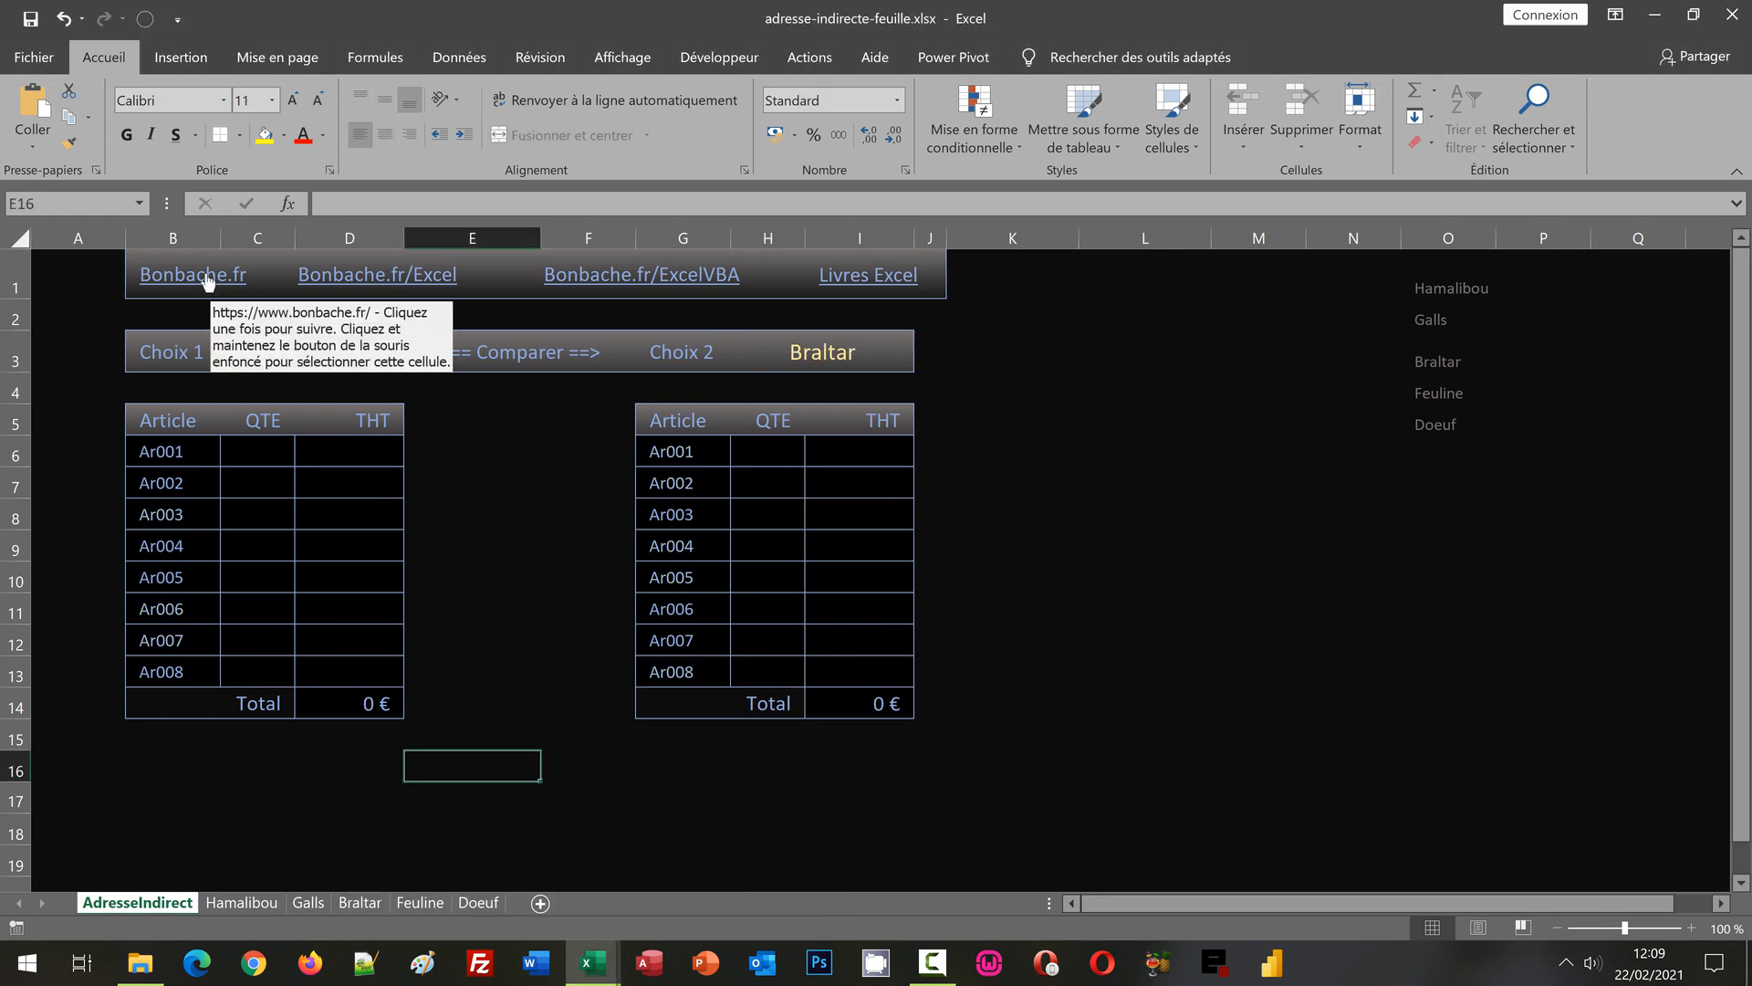
{"action": "left_click", "coordinate": [567, 758]}
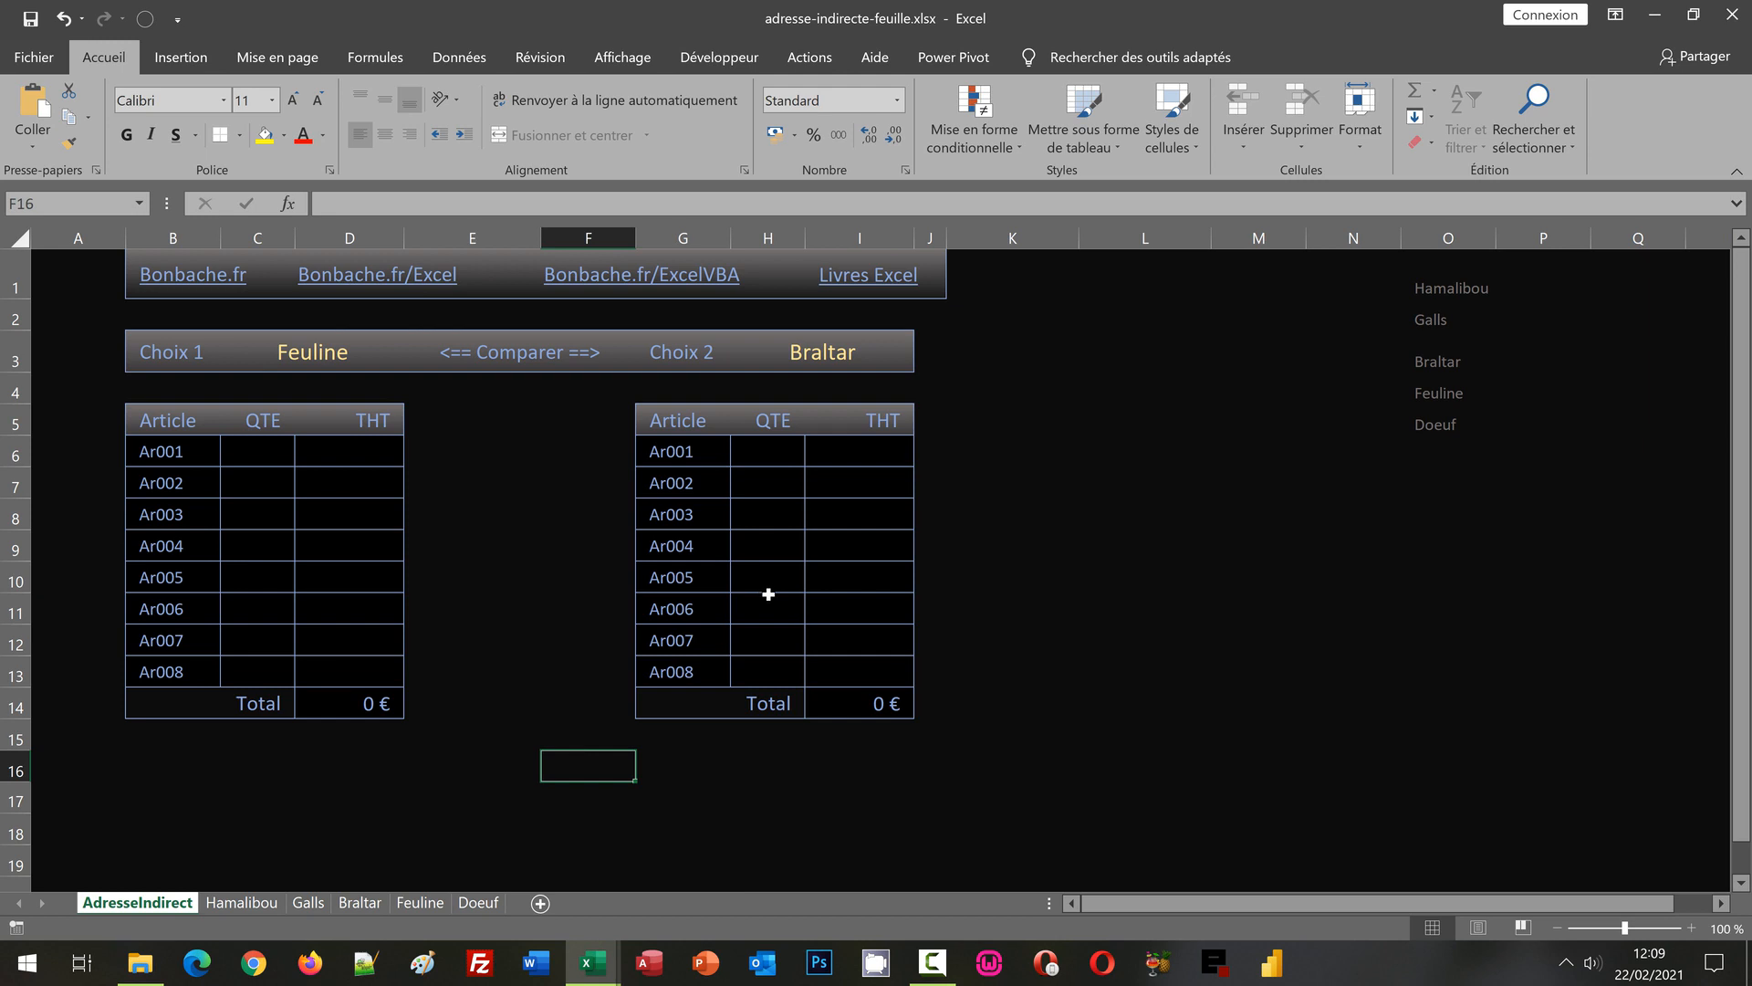
Step: Review the names offered in the Choix 1 list without changing the selection
{"action": "left_click", "coordinate": [324, 355]}
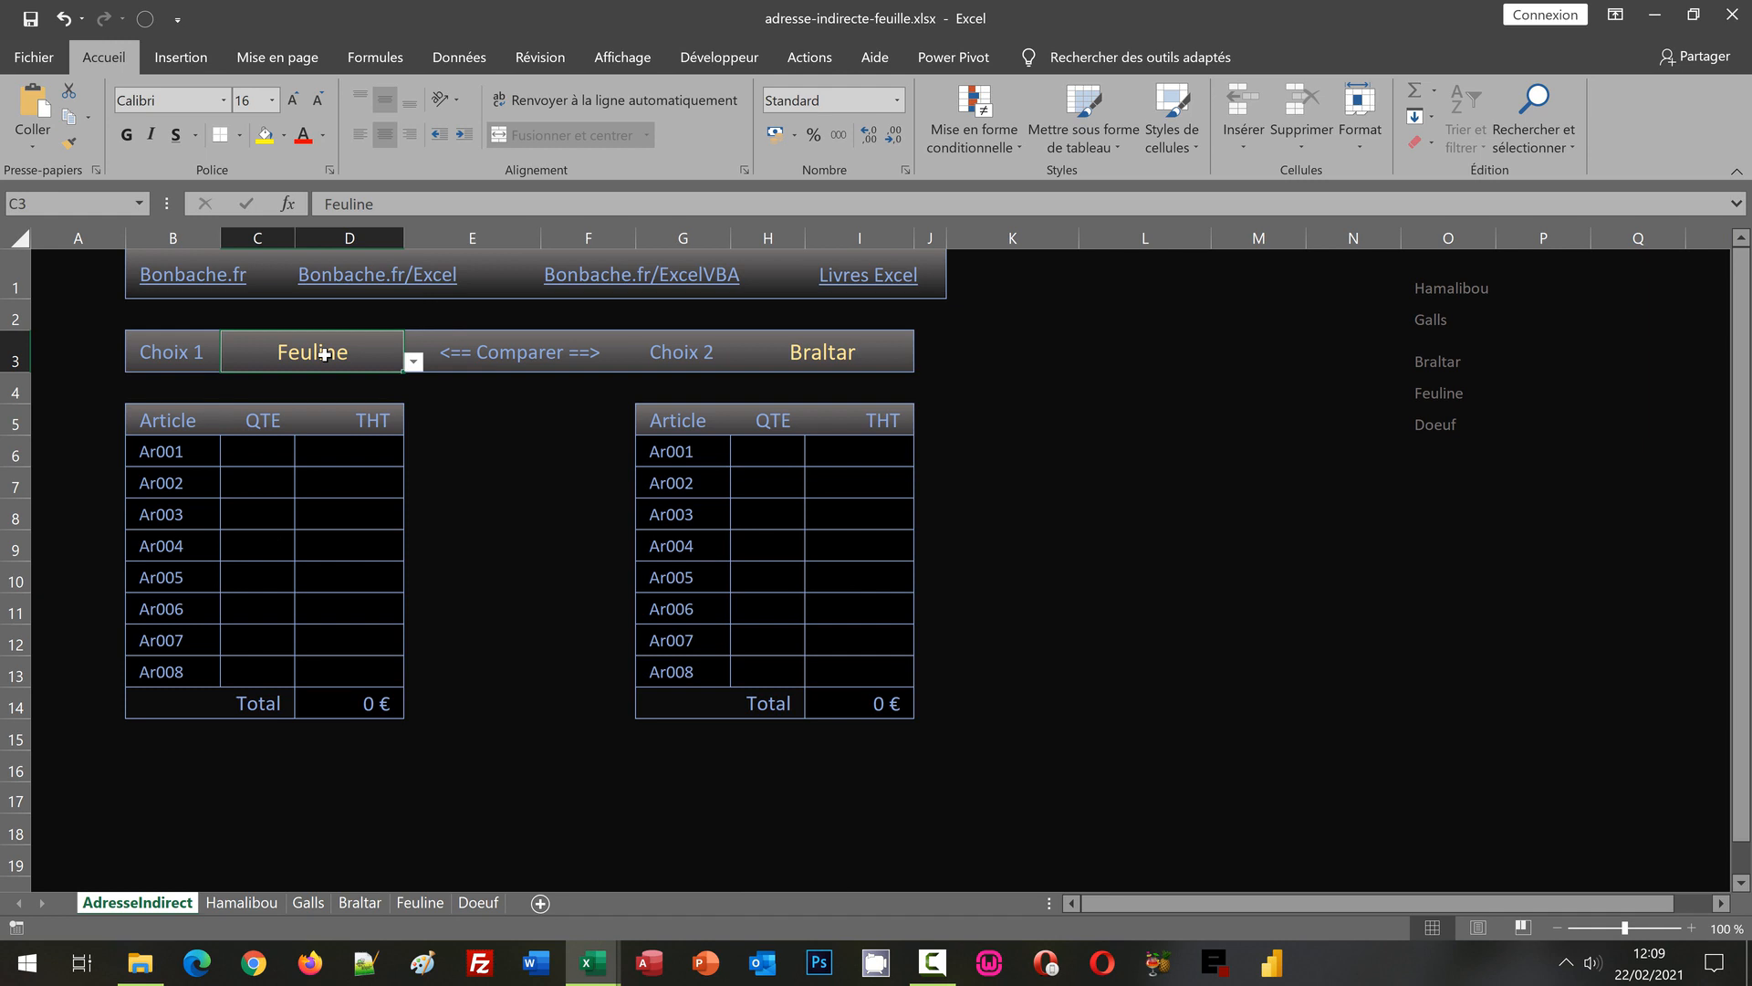
{"action": "left_click", "coordinate": [414, 363]}
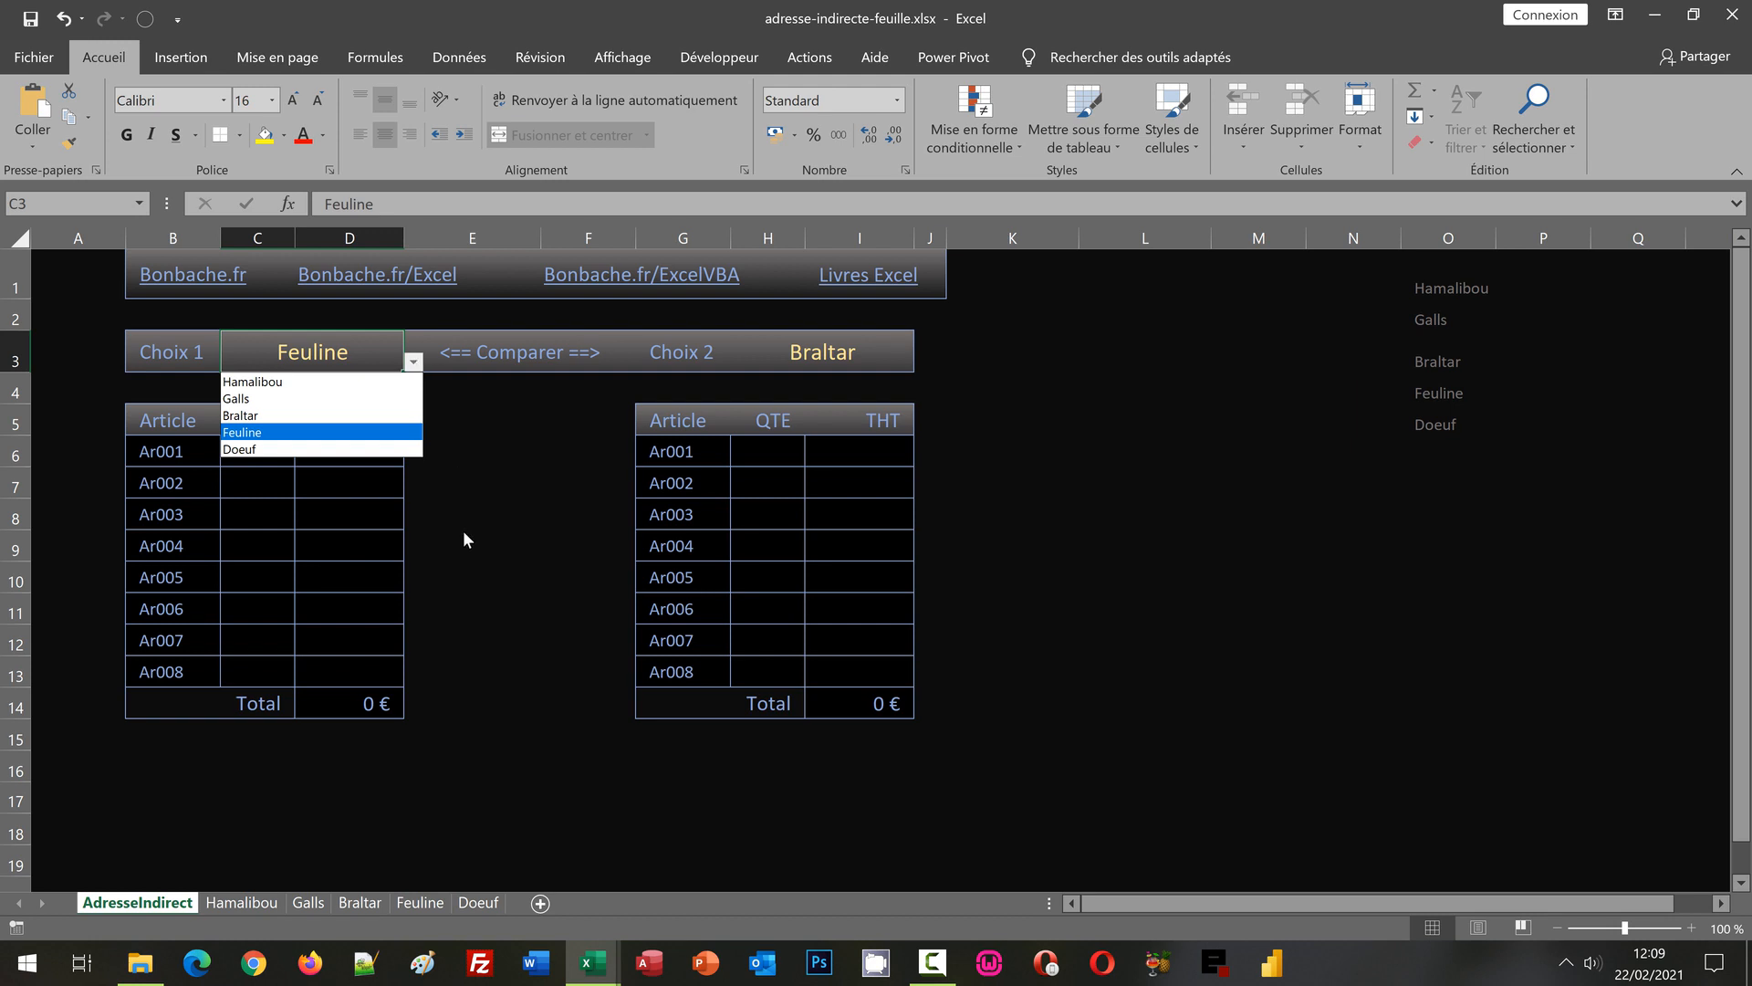
{"action": "key", "text": "Escape"}
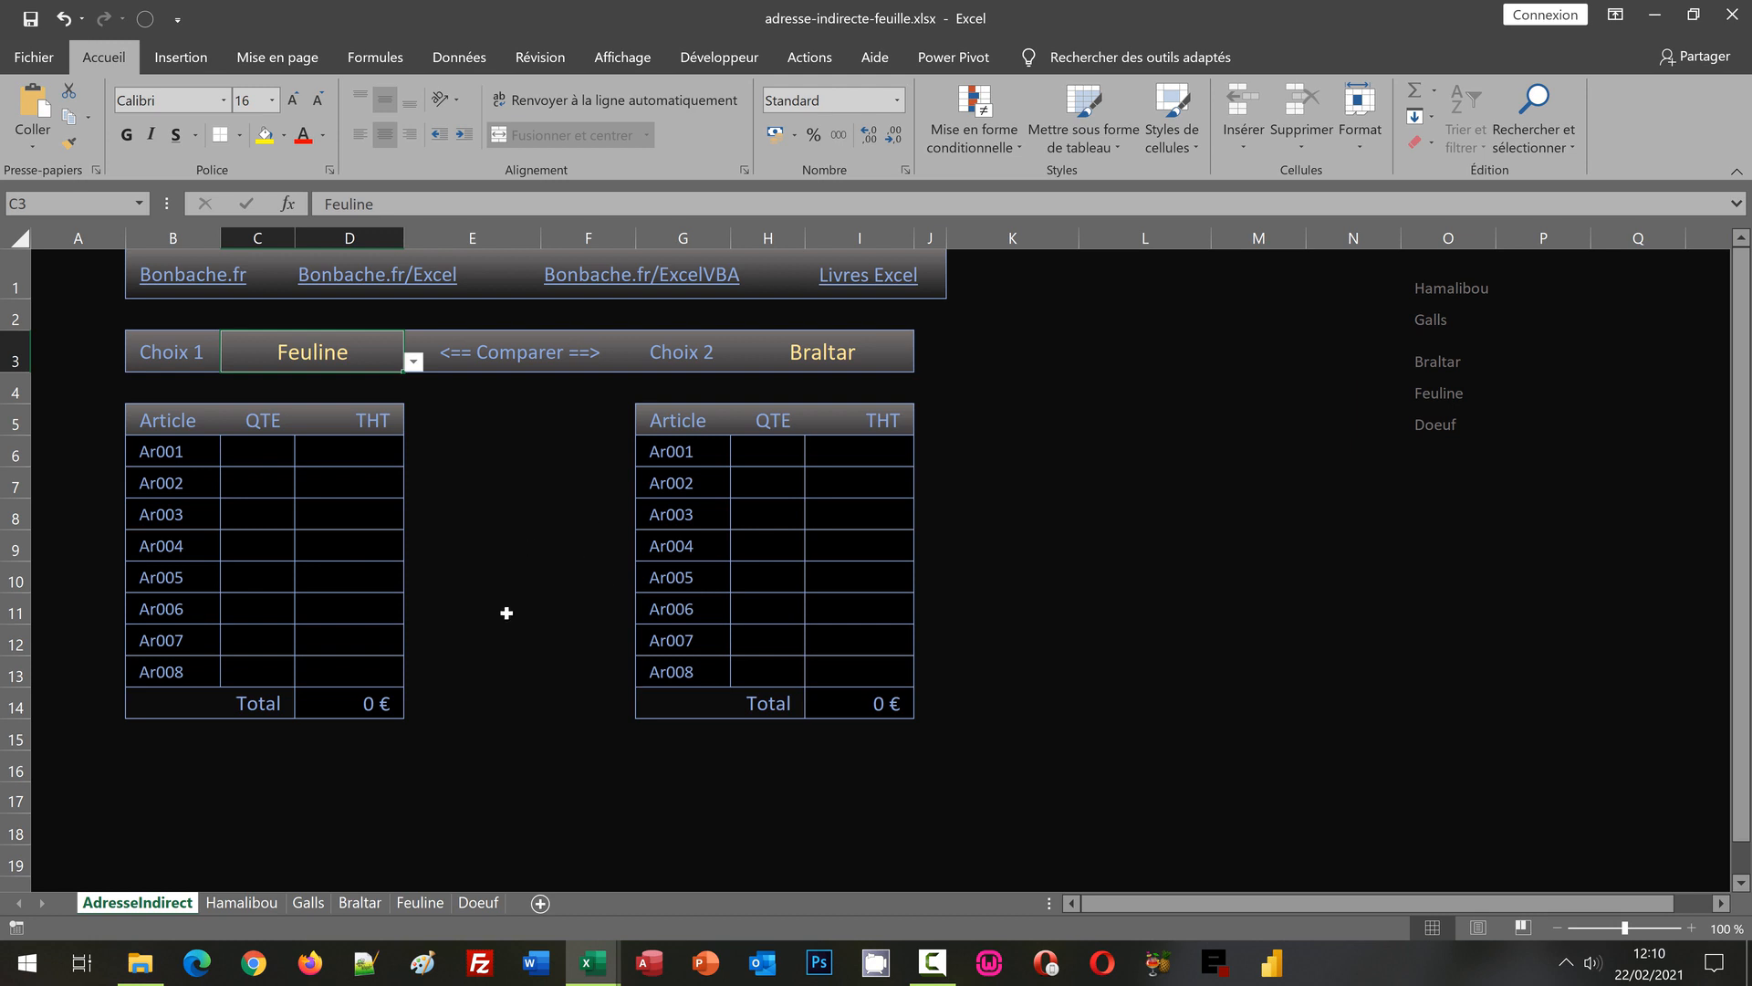
Step: Examine the article tables on the Hamalibou, Galls, Braltar and Feuline sheets, and return to the AdresseIndirect sheet
{"action": "left_click", "coordinate": [228, 905]}
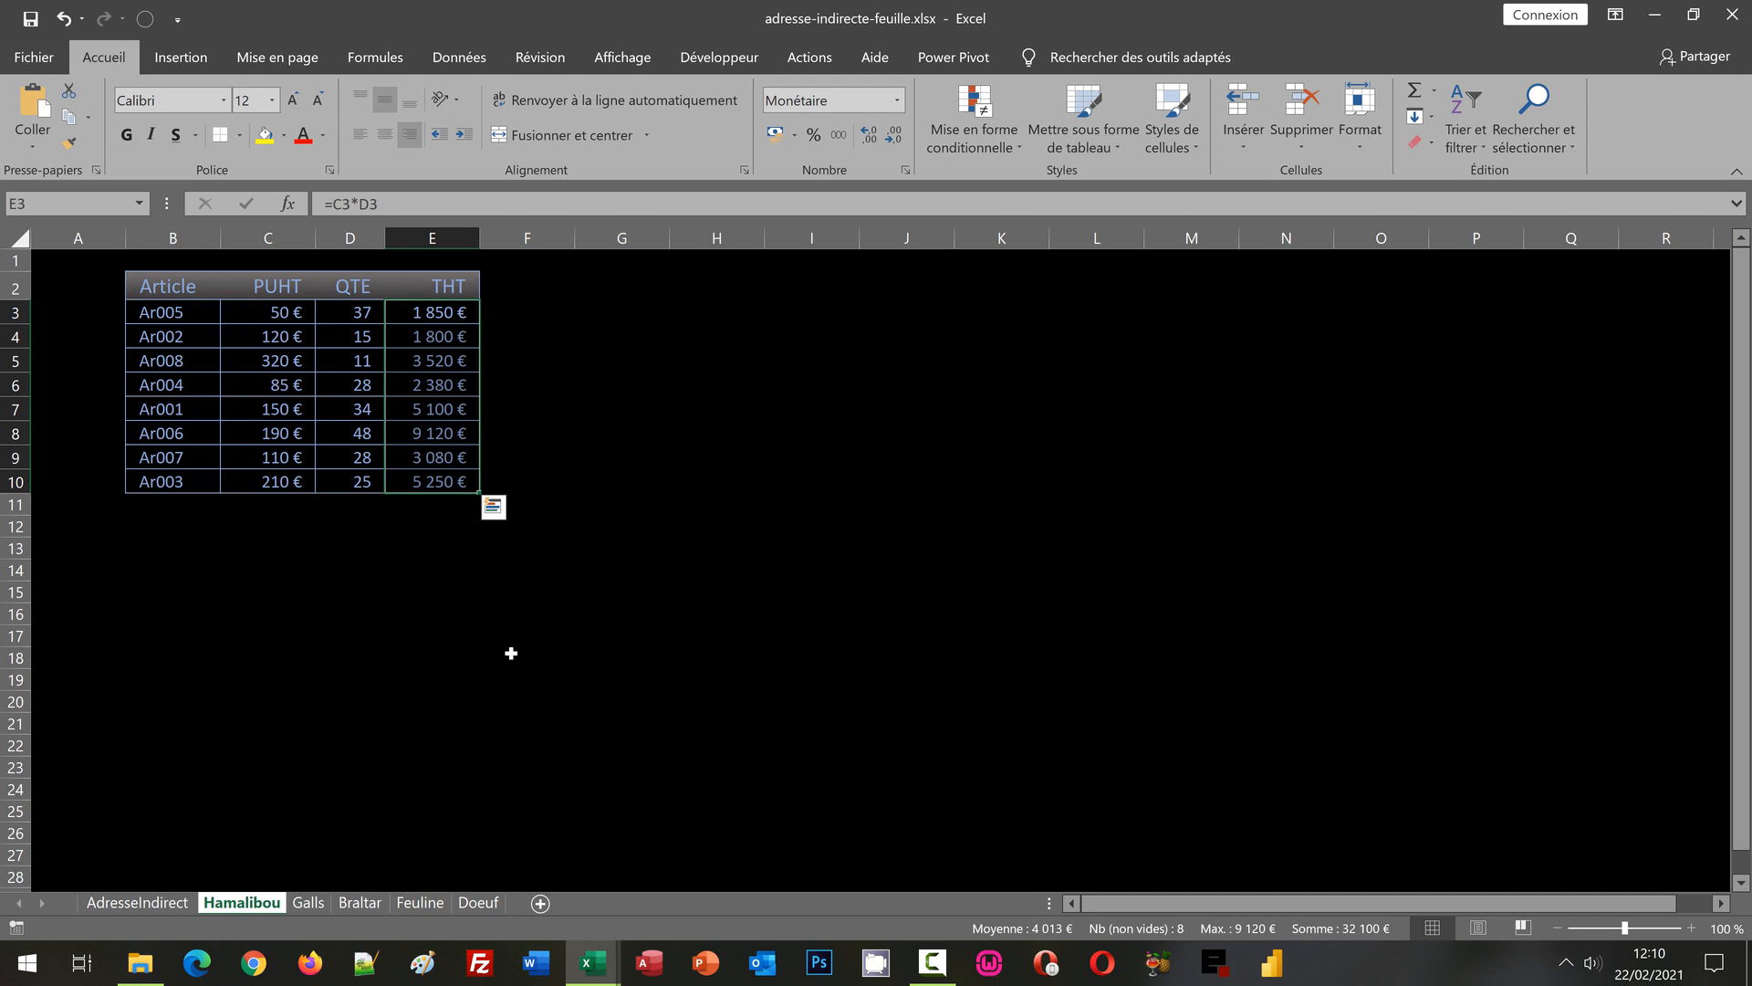
{"action": "left_click", "coordinate": [315, 902]}
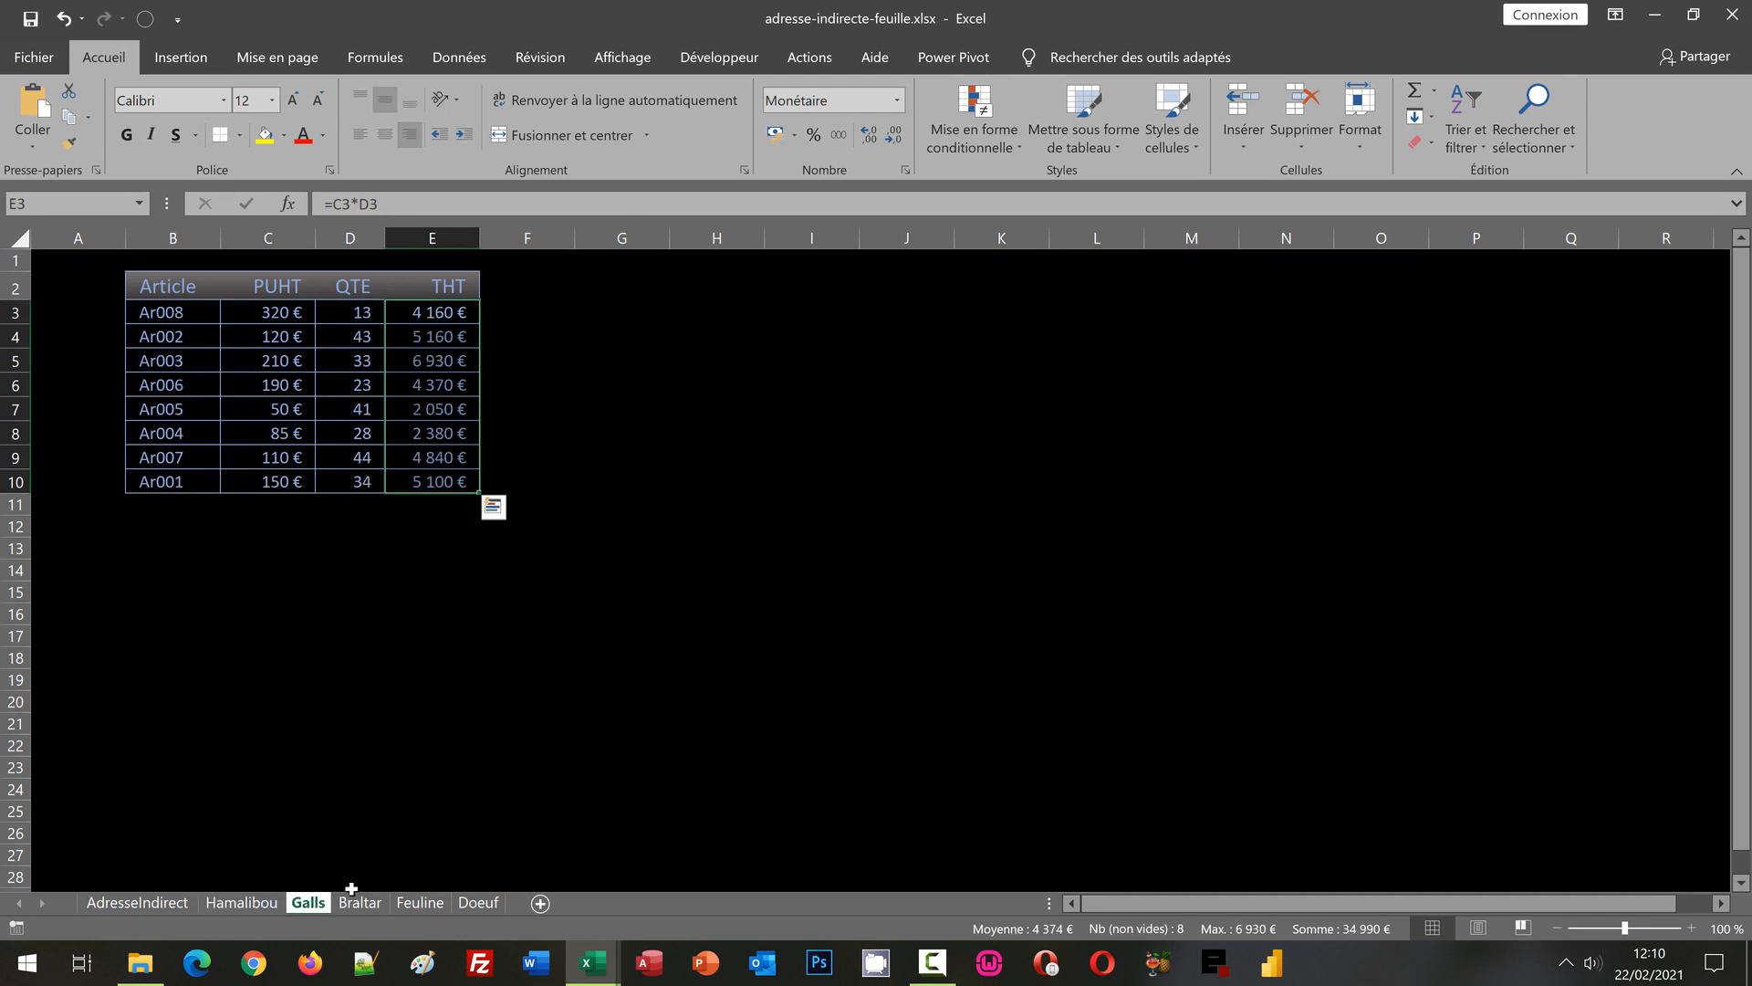
{"action": "left_click", "coordinate": [357, 902]}
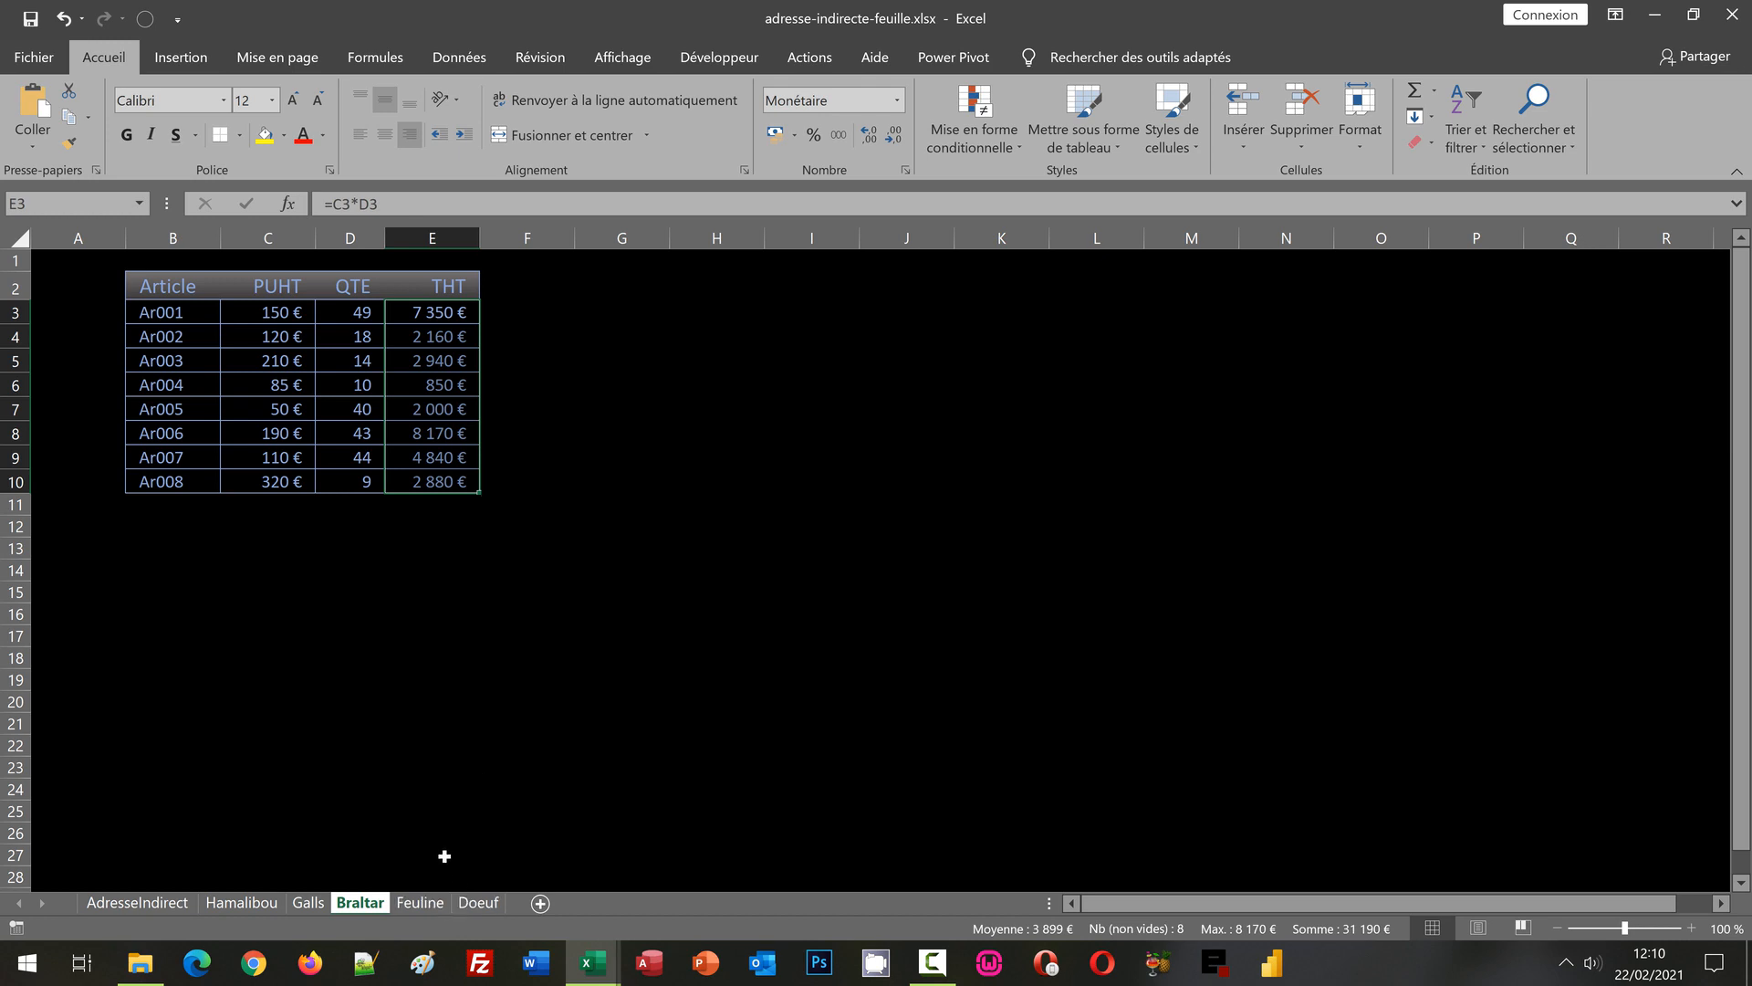
{"action": "left_click", "coordinate": [433, 904]}
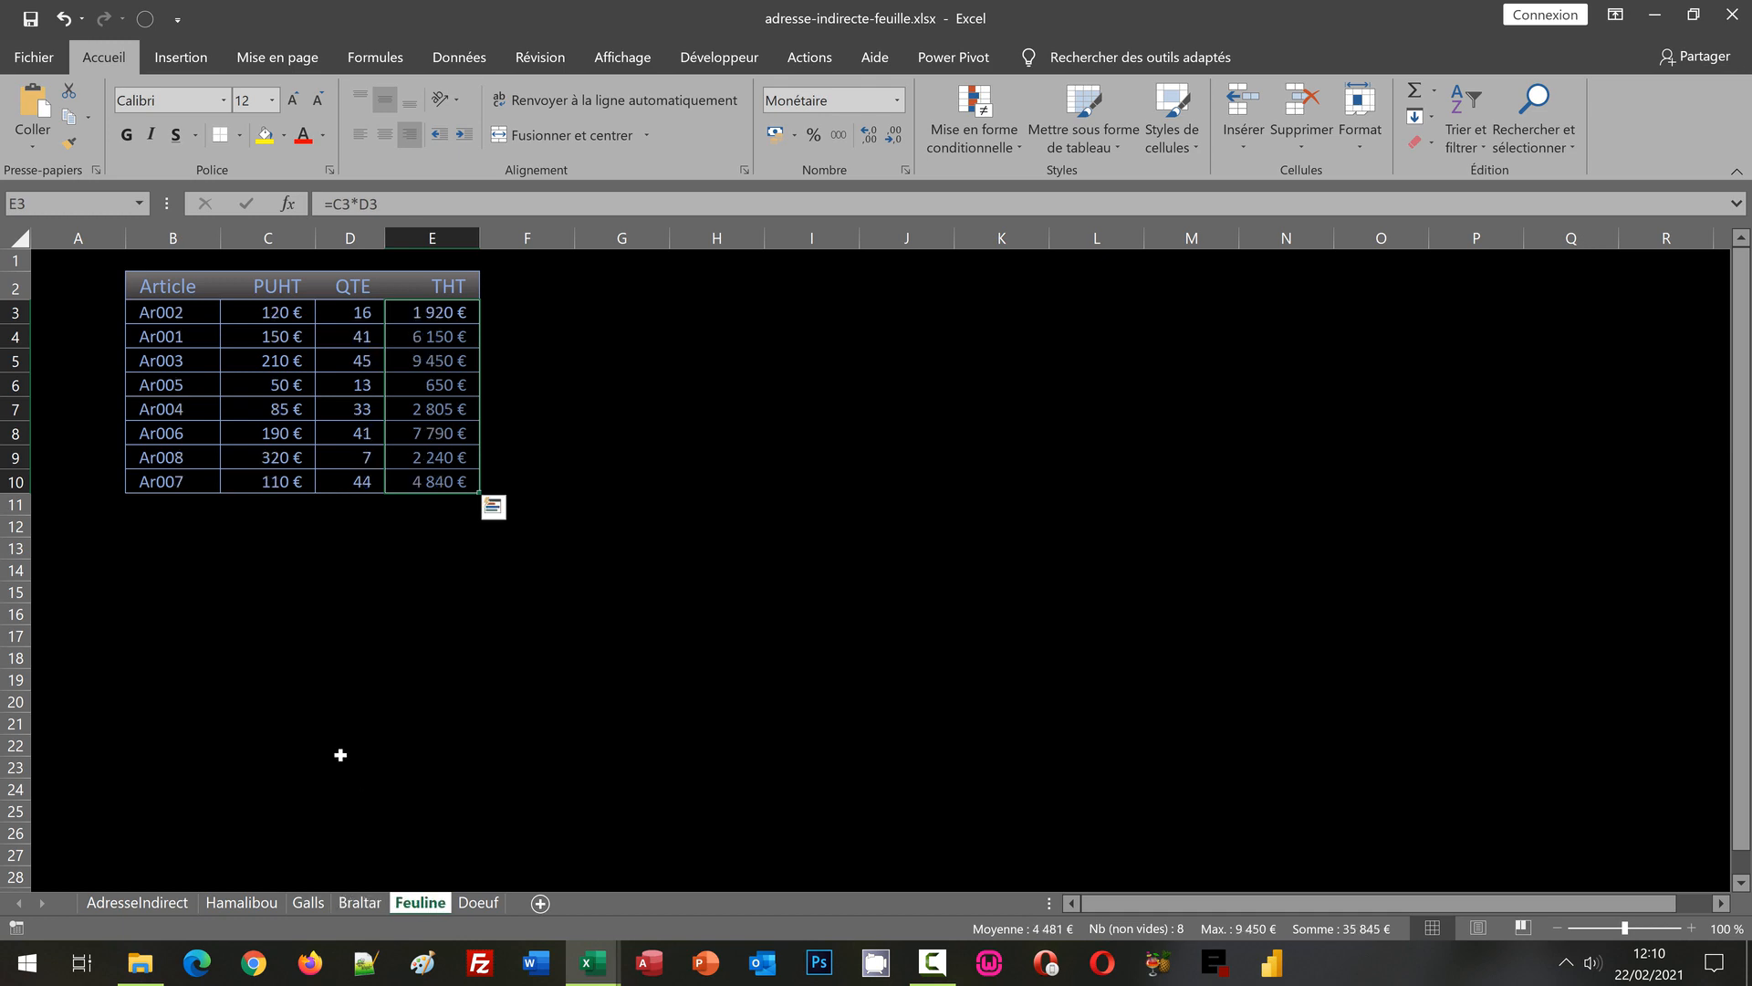
{"action": "left_click", "coordinate": [351, 907]}
{"action": "left_click", "coordinate": [418, 904]}
{"action": "left_click", "coordinate": [139, 903]}
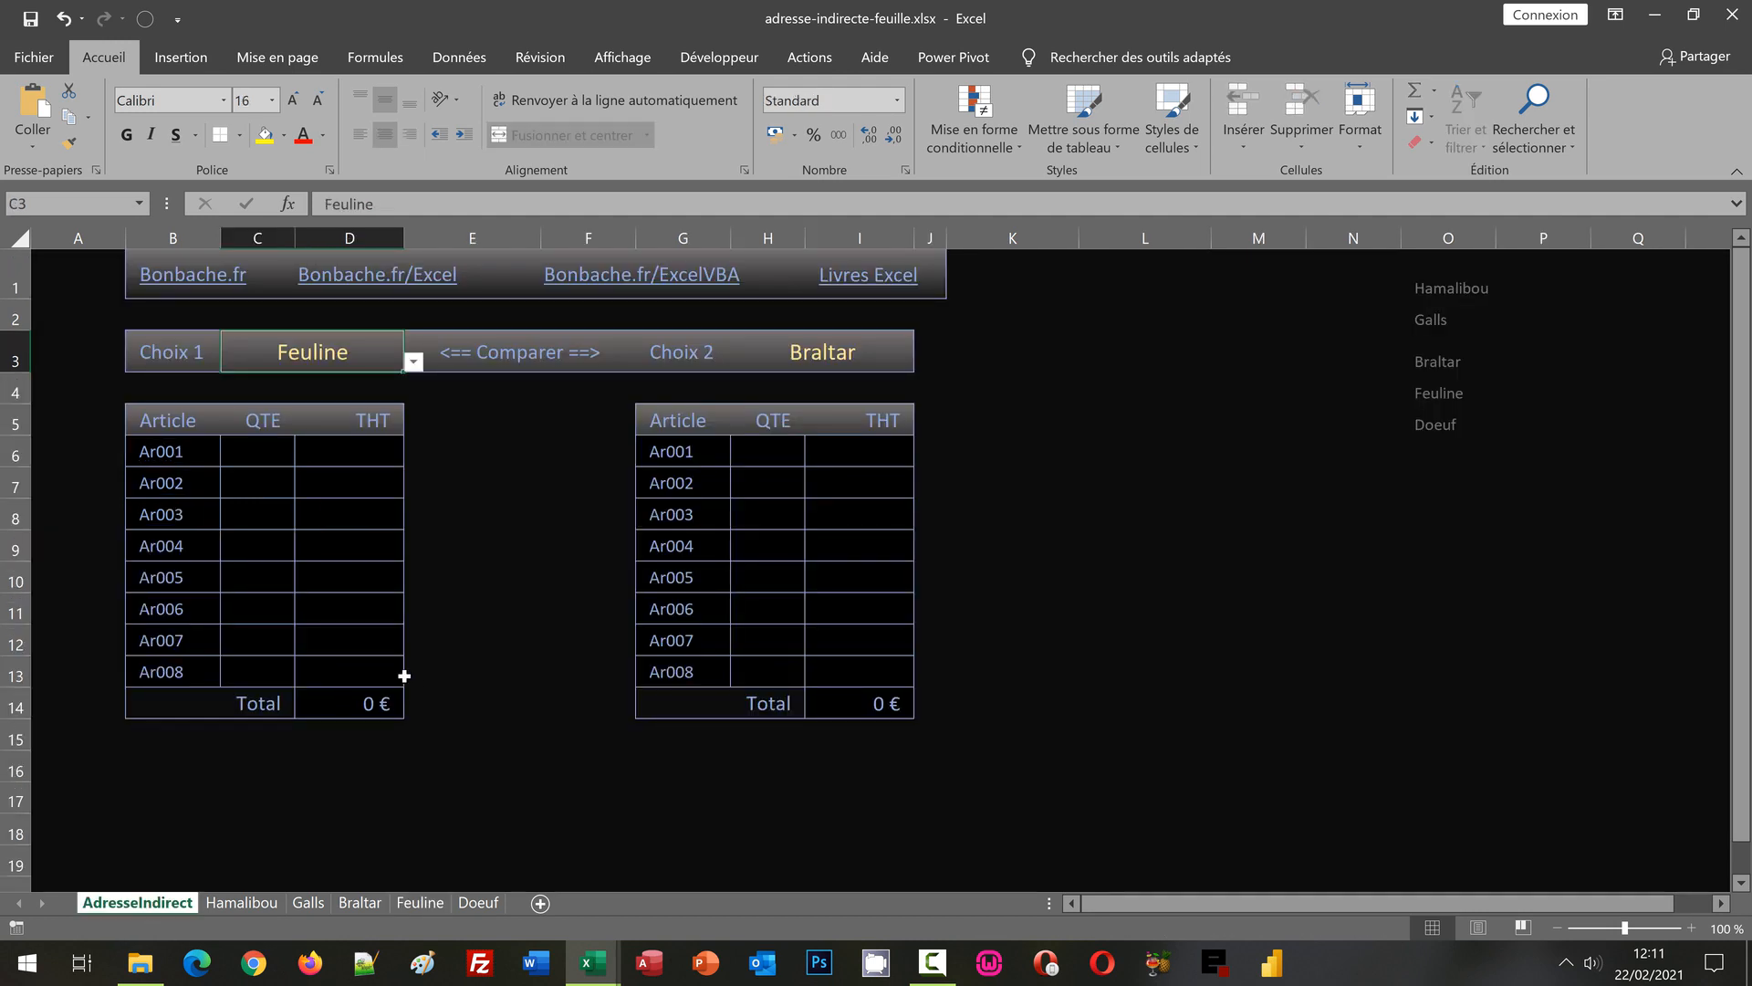
Step: Start an INDEX formula in cell C6 with a nested INDIRECT function referring to the Choix 1 cell as absolute $C$3
{"action": "left_click", "coordinate": [265, 453]}
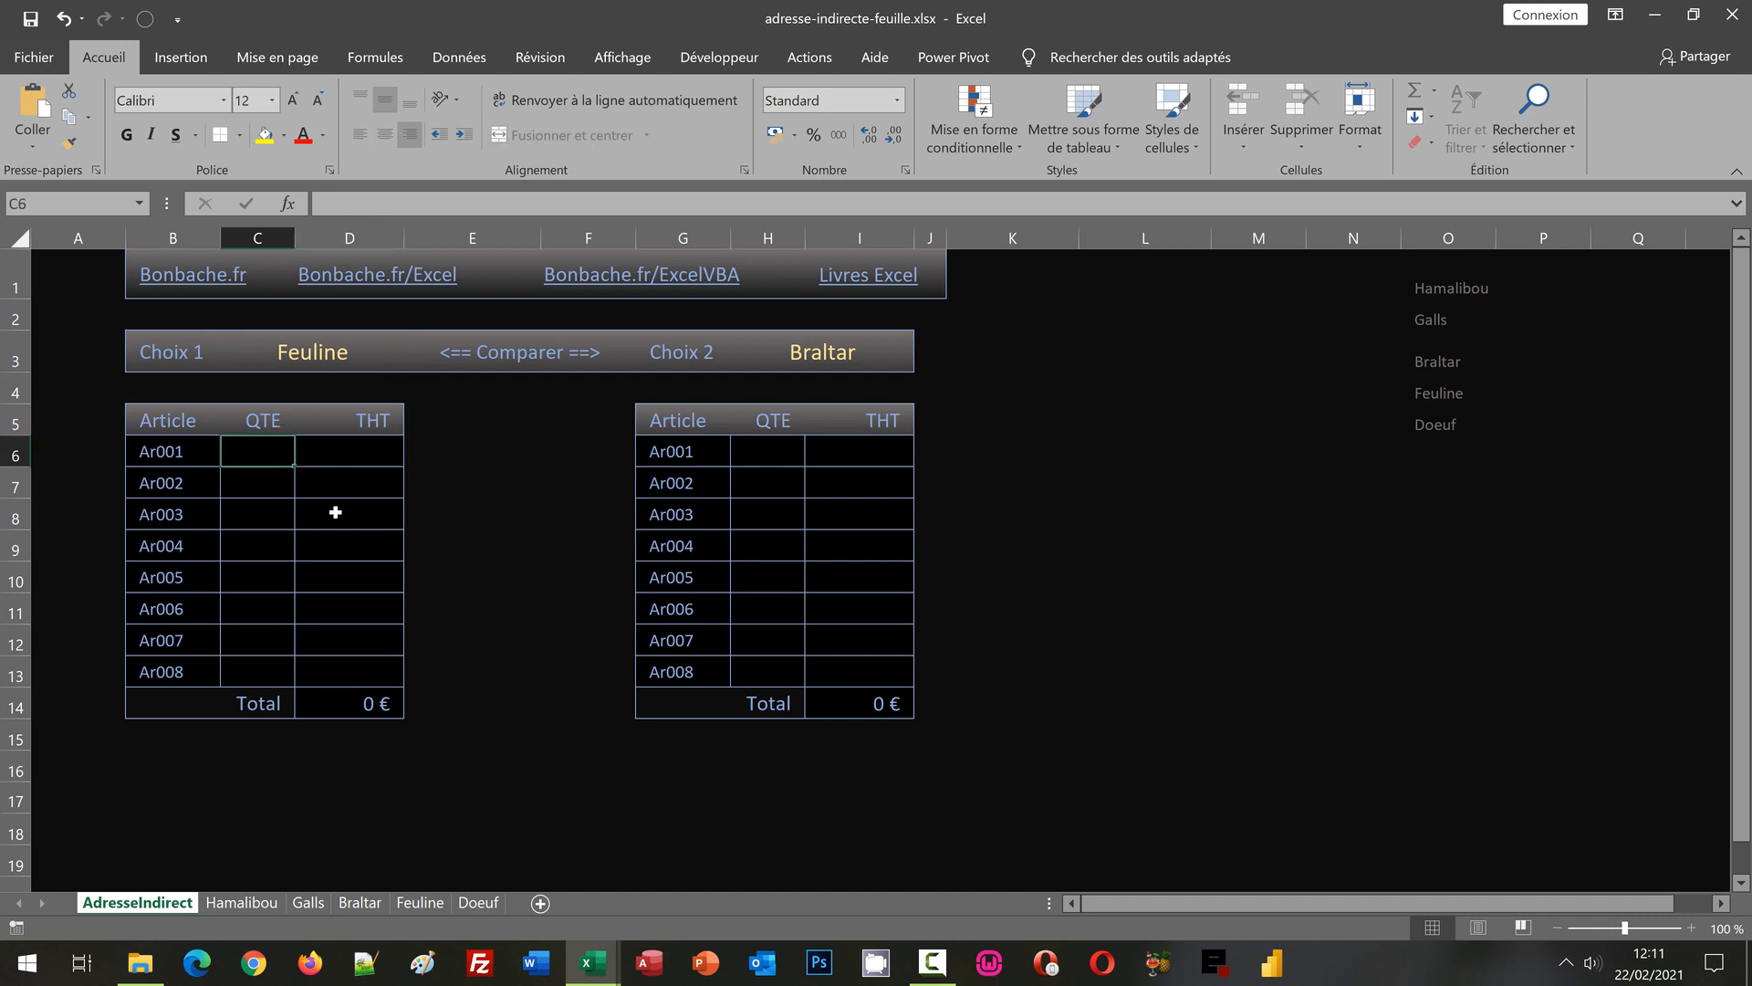
{"action": "type", "text": "="}
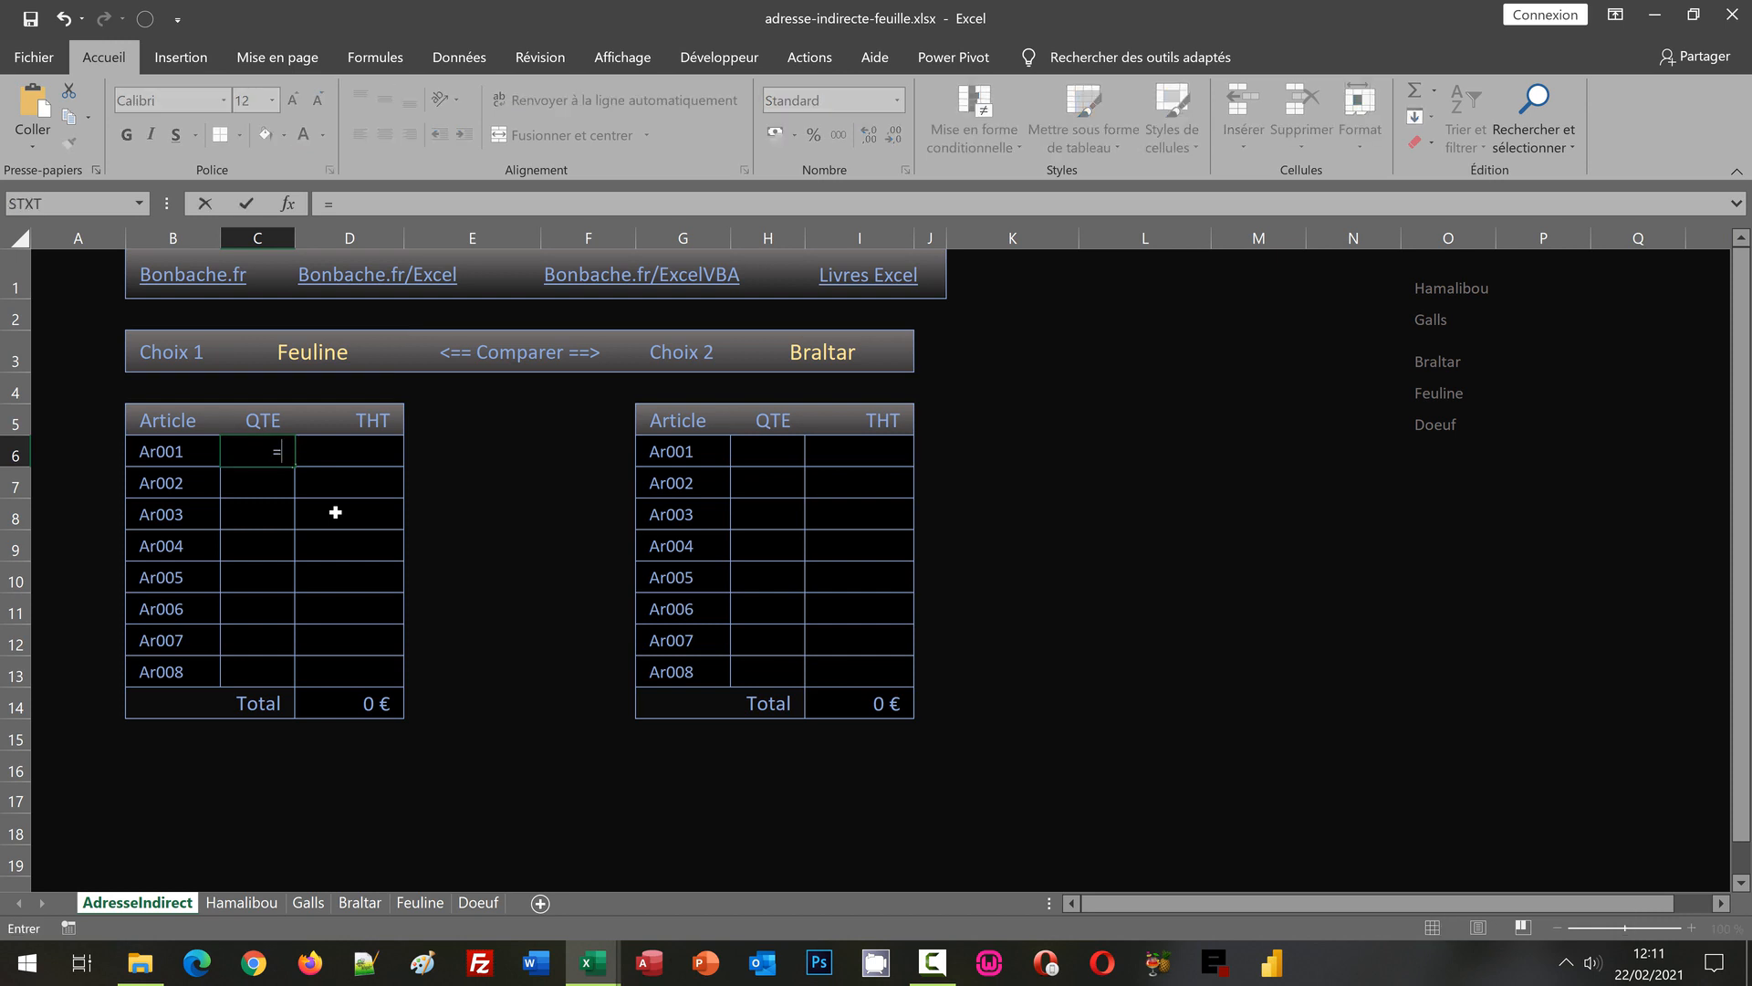
{"action": "type", "text": "I"}
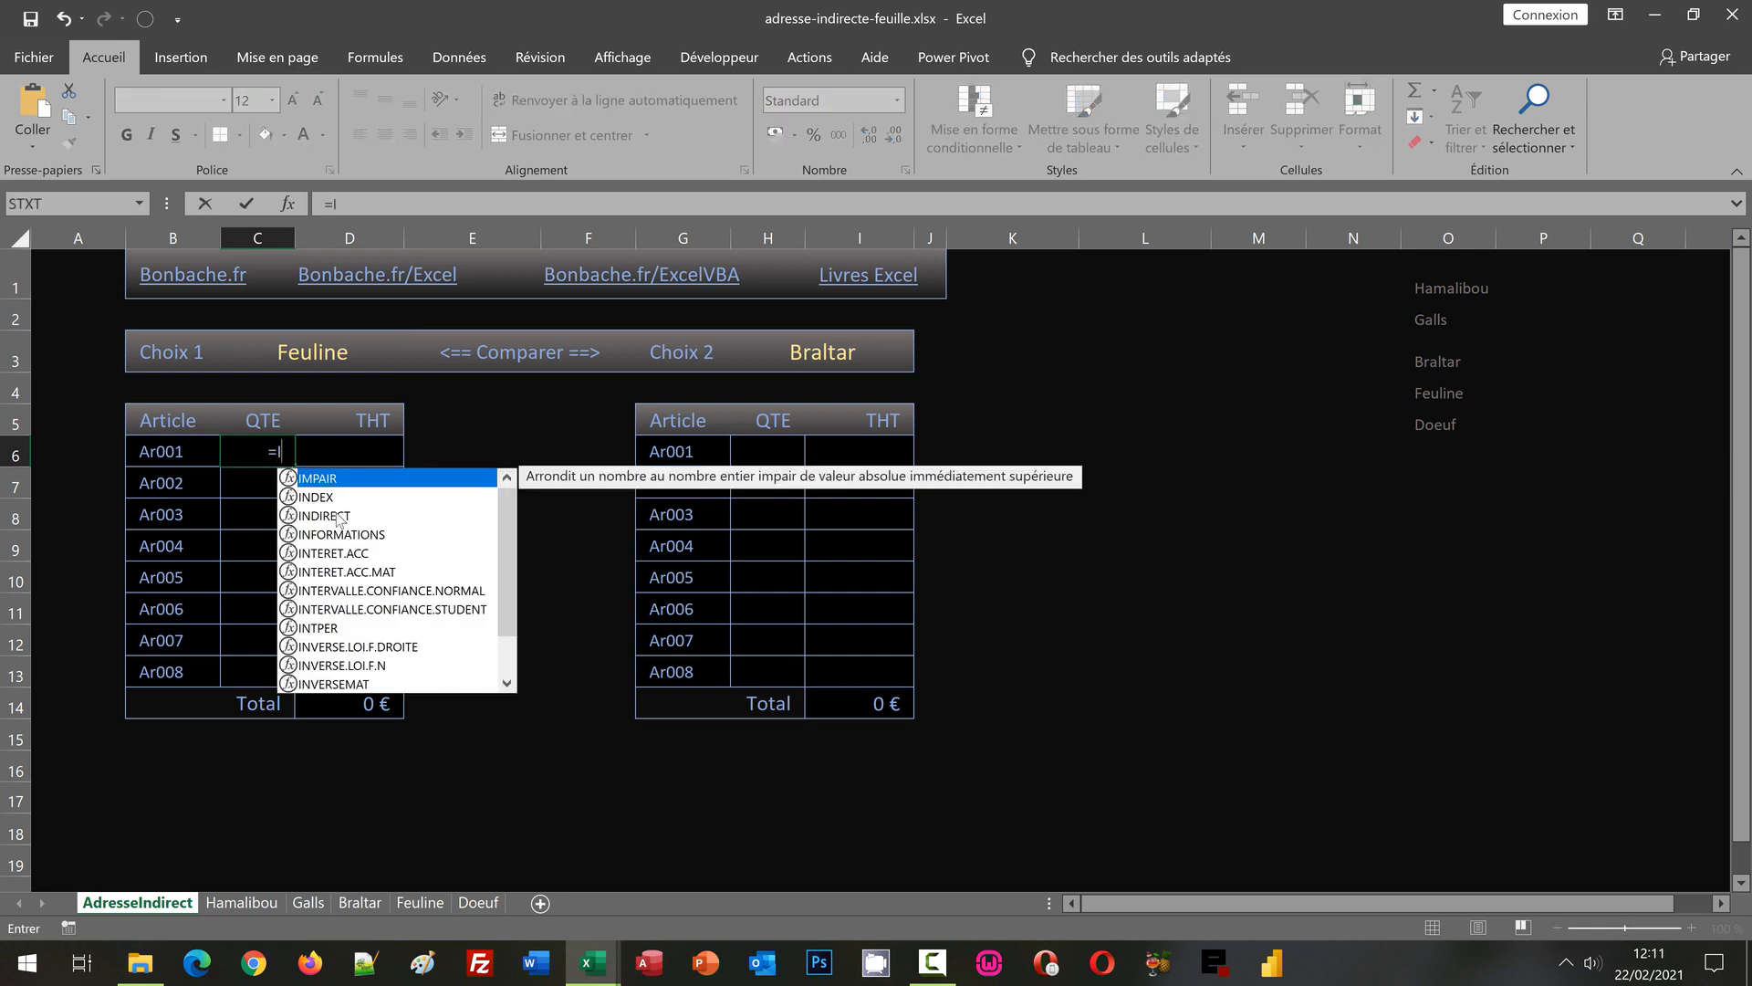
{"action": "type", "text": "ndex("}
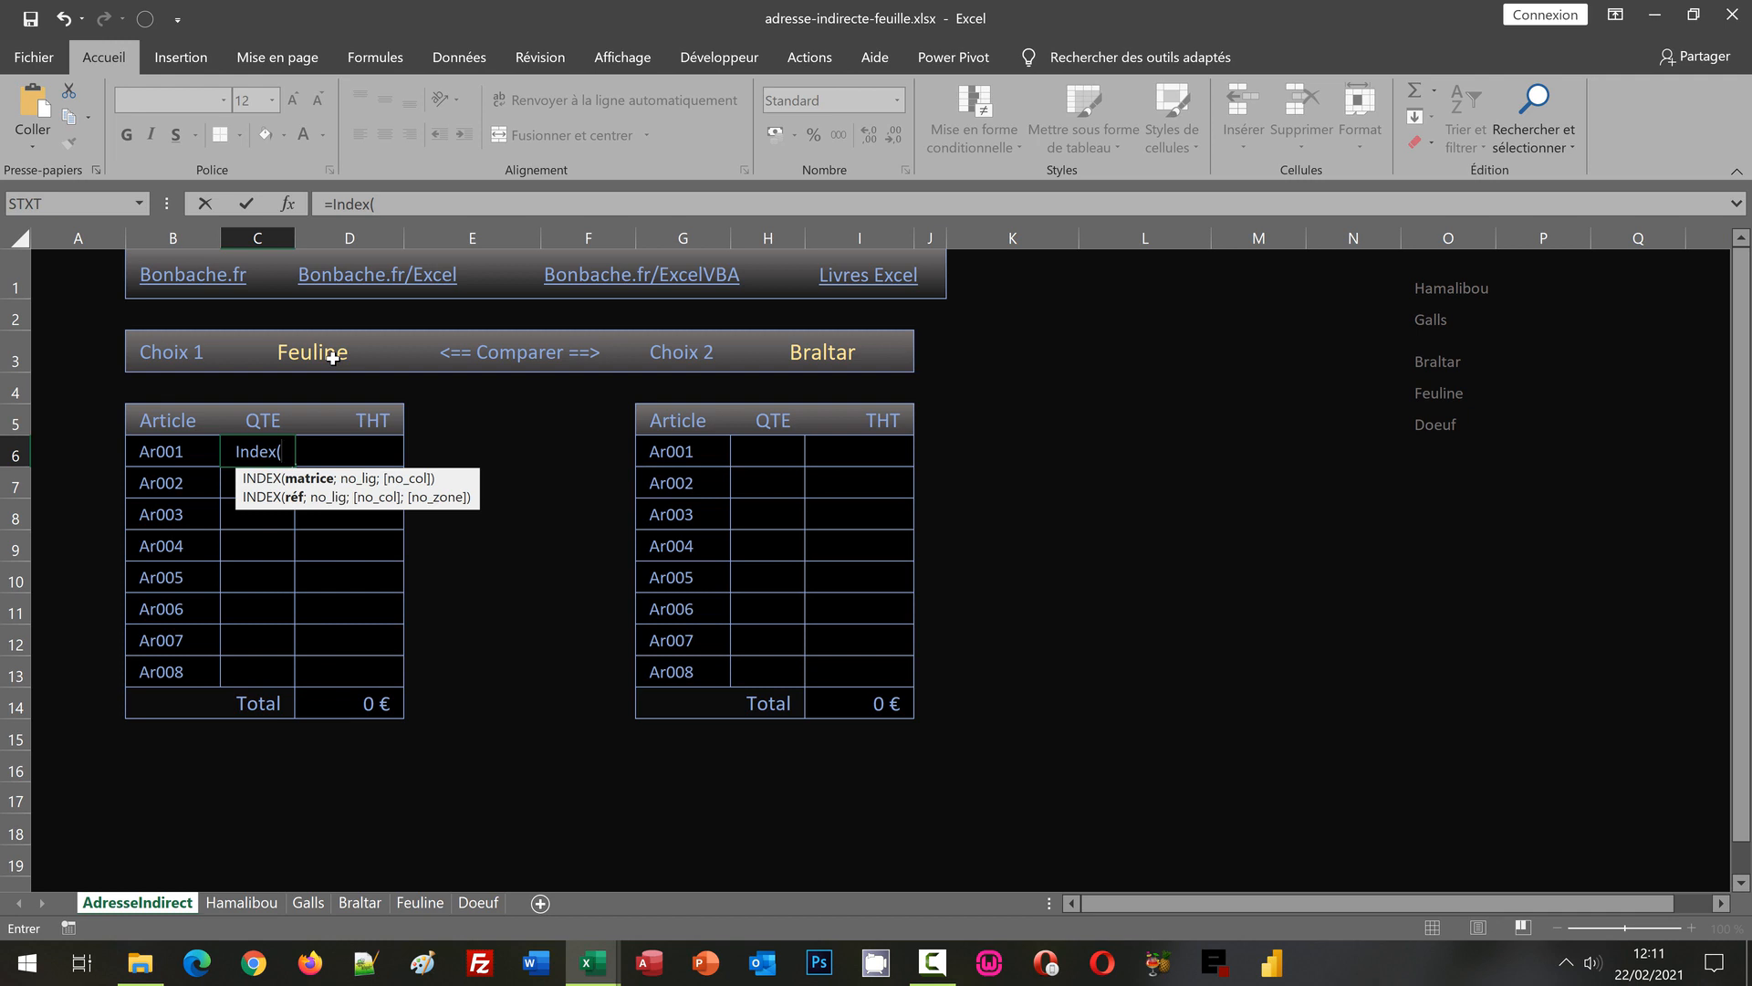
{"action": "type", "text": "I"}
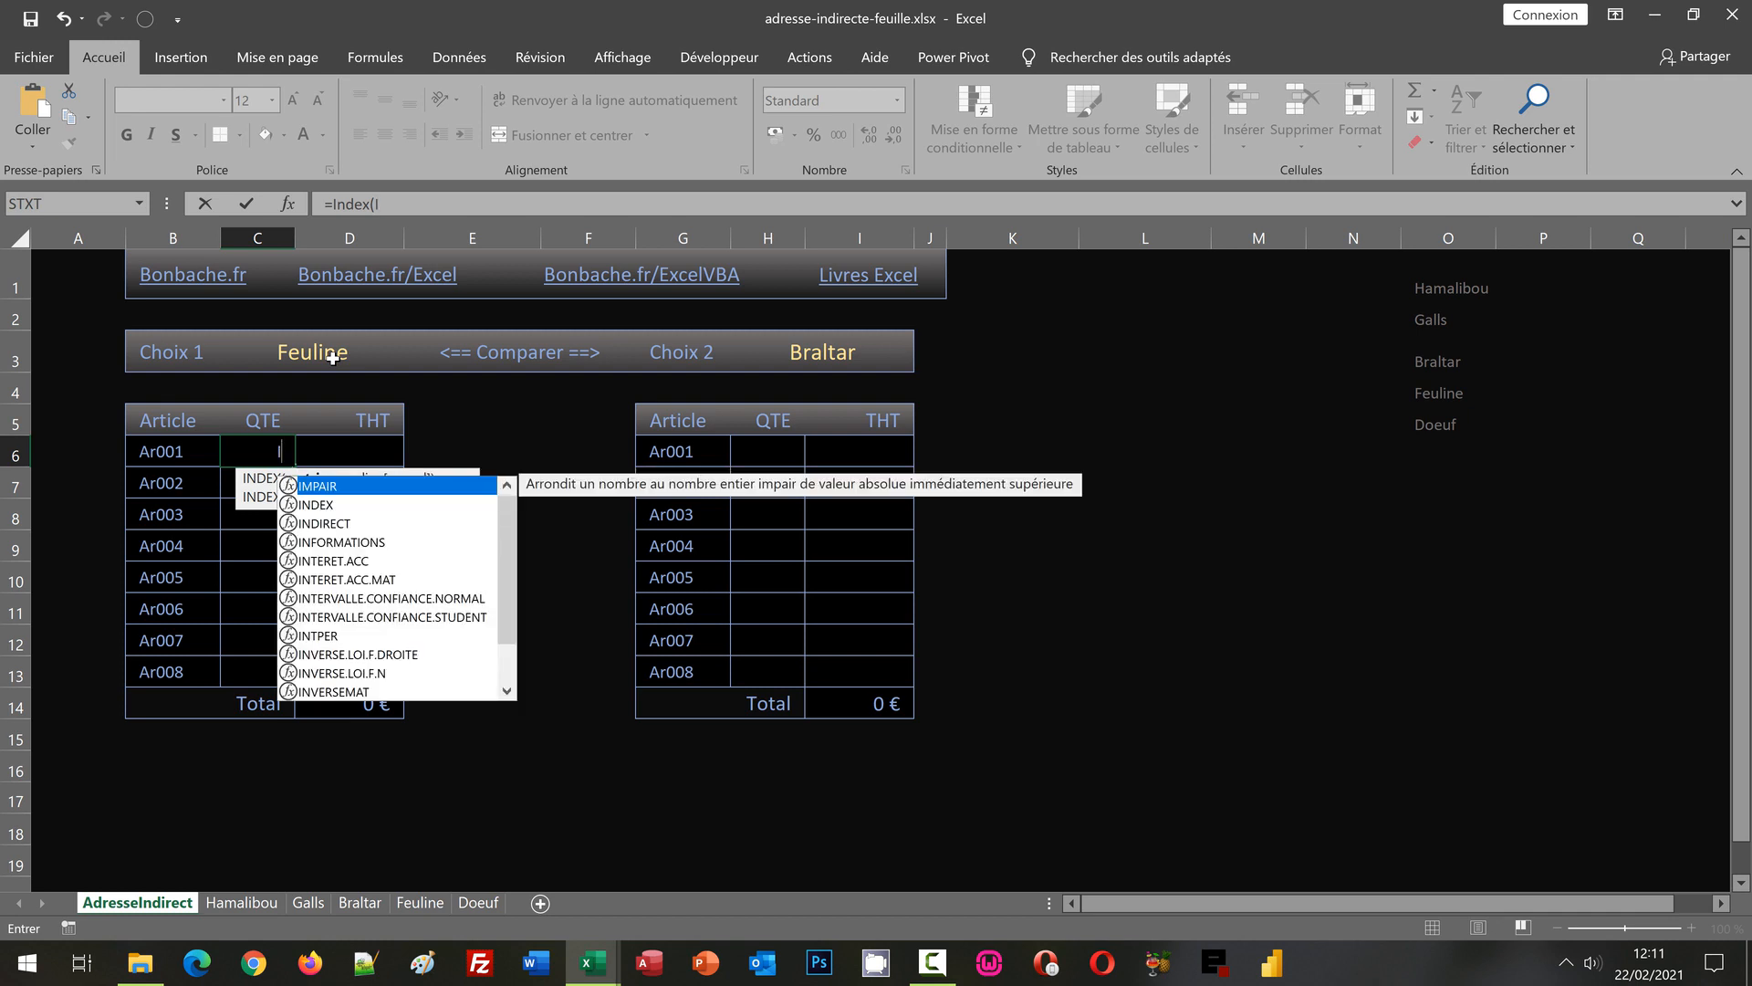
{"action": "type", "text": "ndirect"}
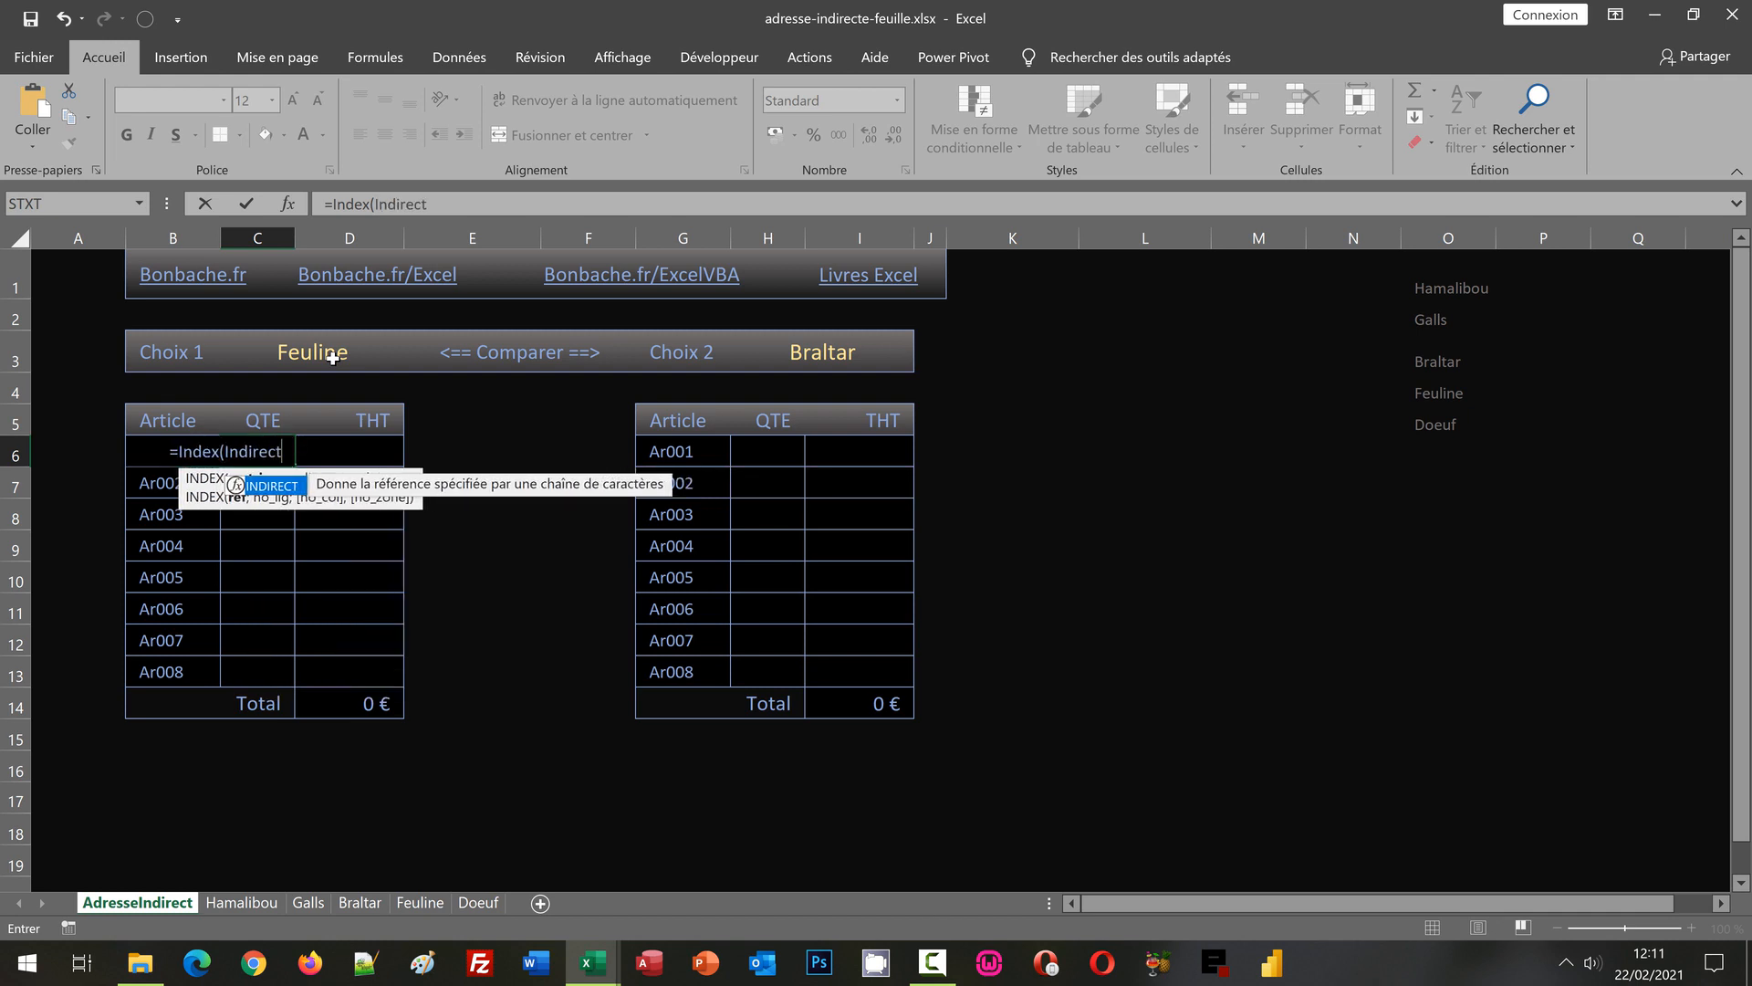
{"action": "type", "text": "("}
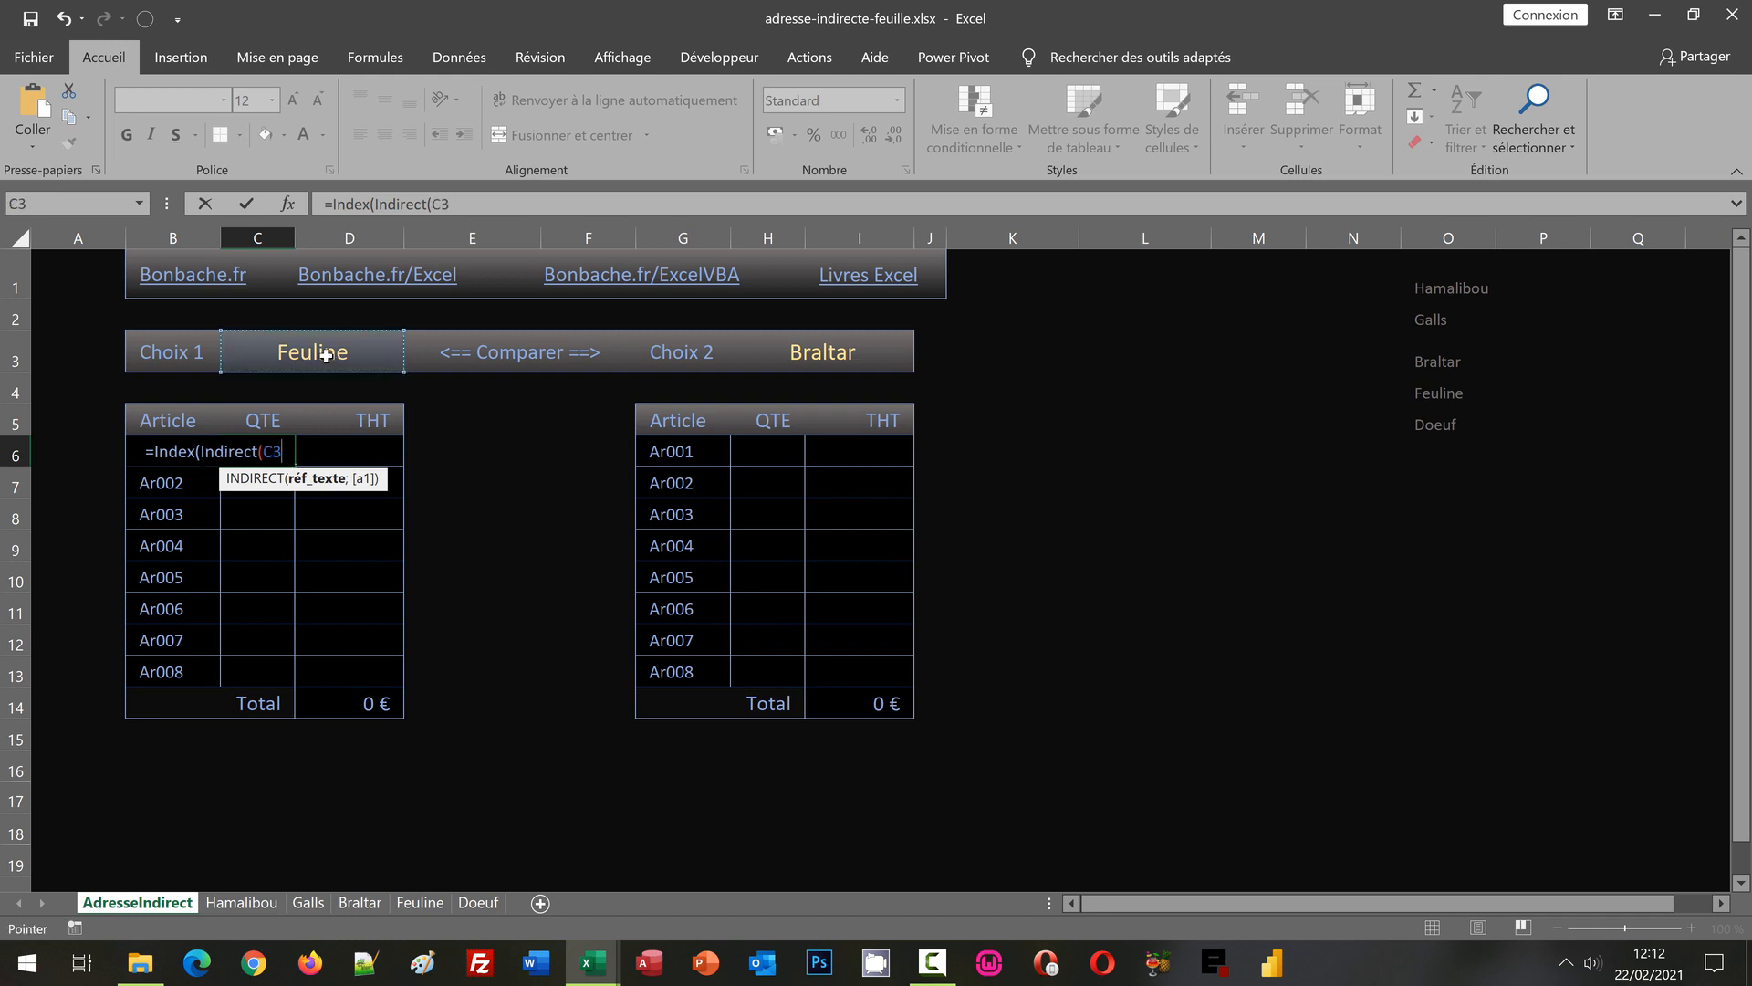
{"action": "key", "text": "F4"}
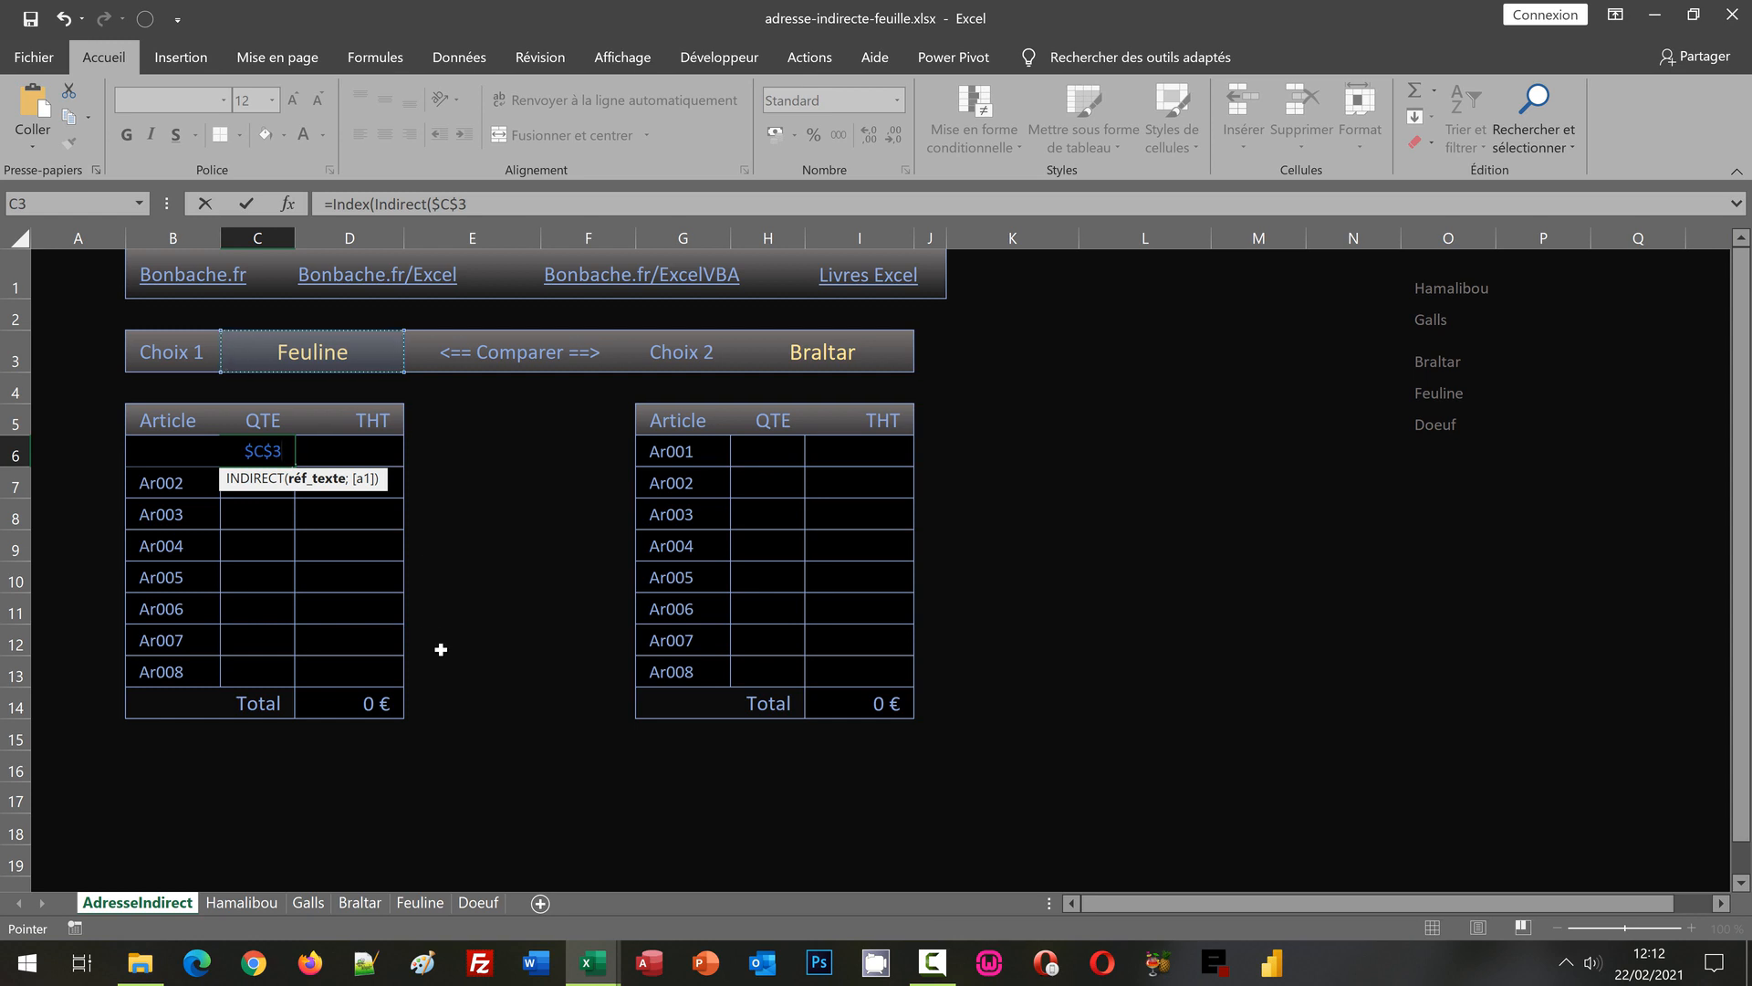
Step: Complete the INDIRECT argument by joining &"!D3:D10" to $C$3 and close its parenthesis
{"action": "type", "text": "&"}
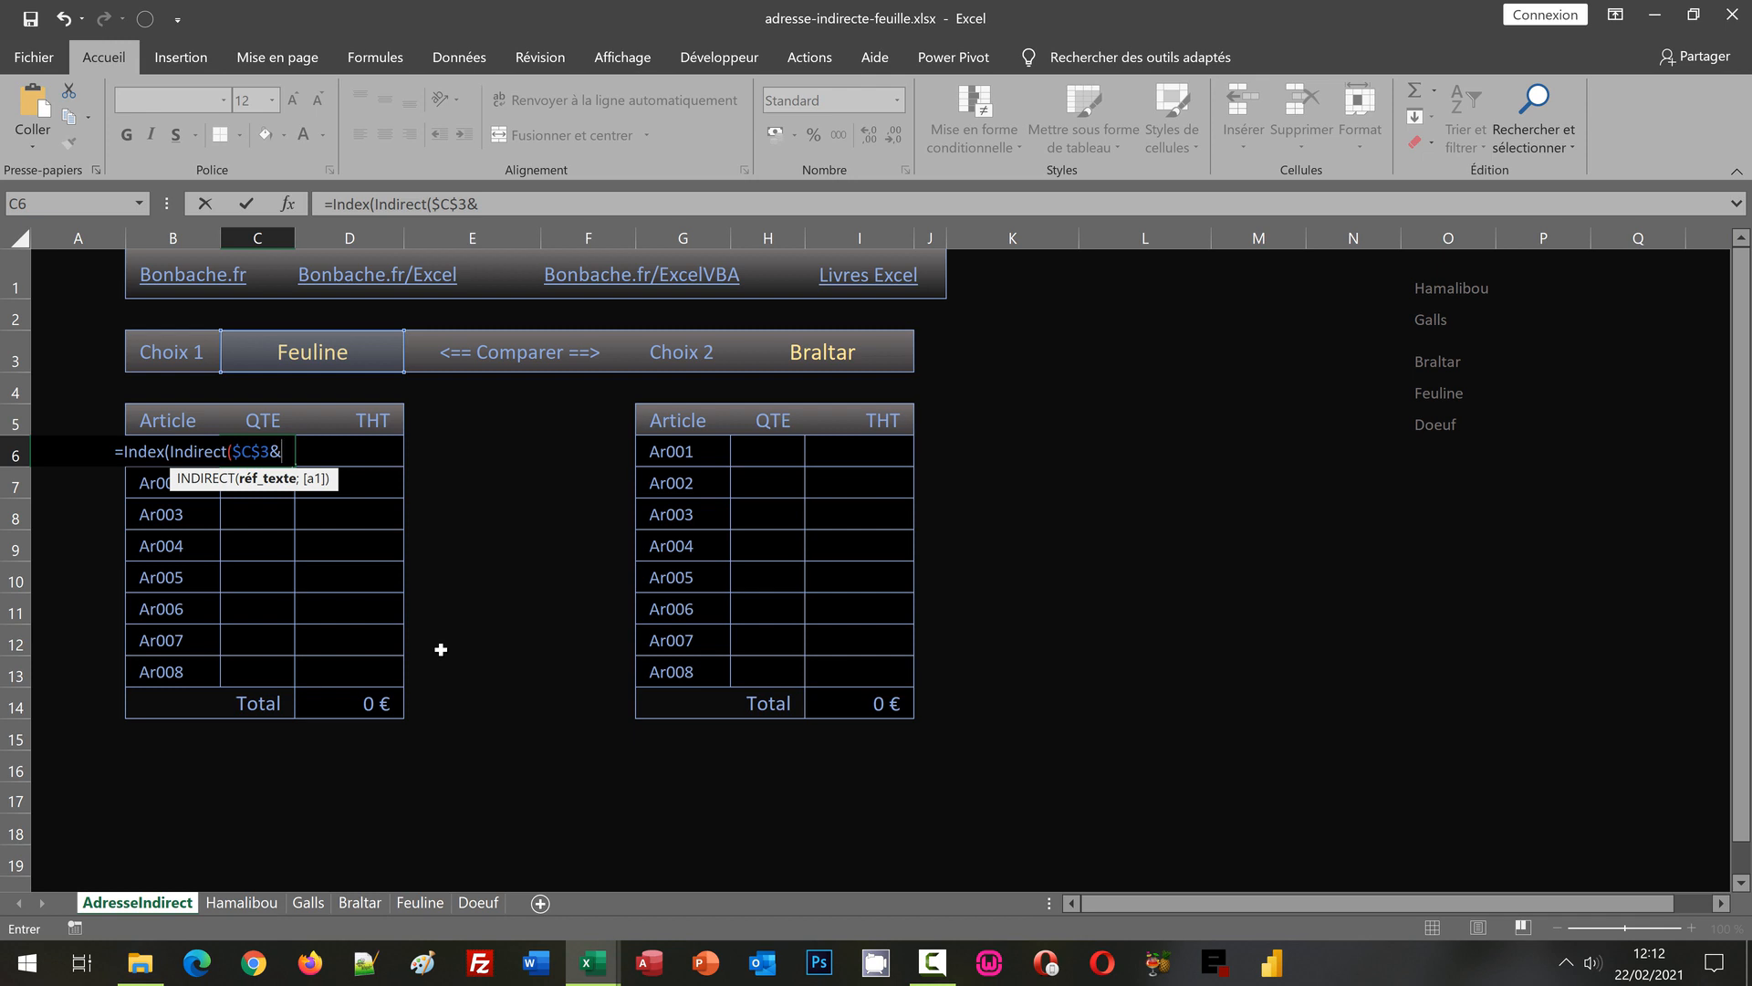
{"action": "type", "text": "\"!"}
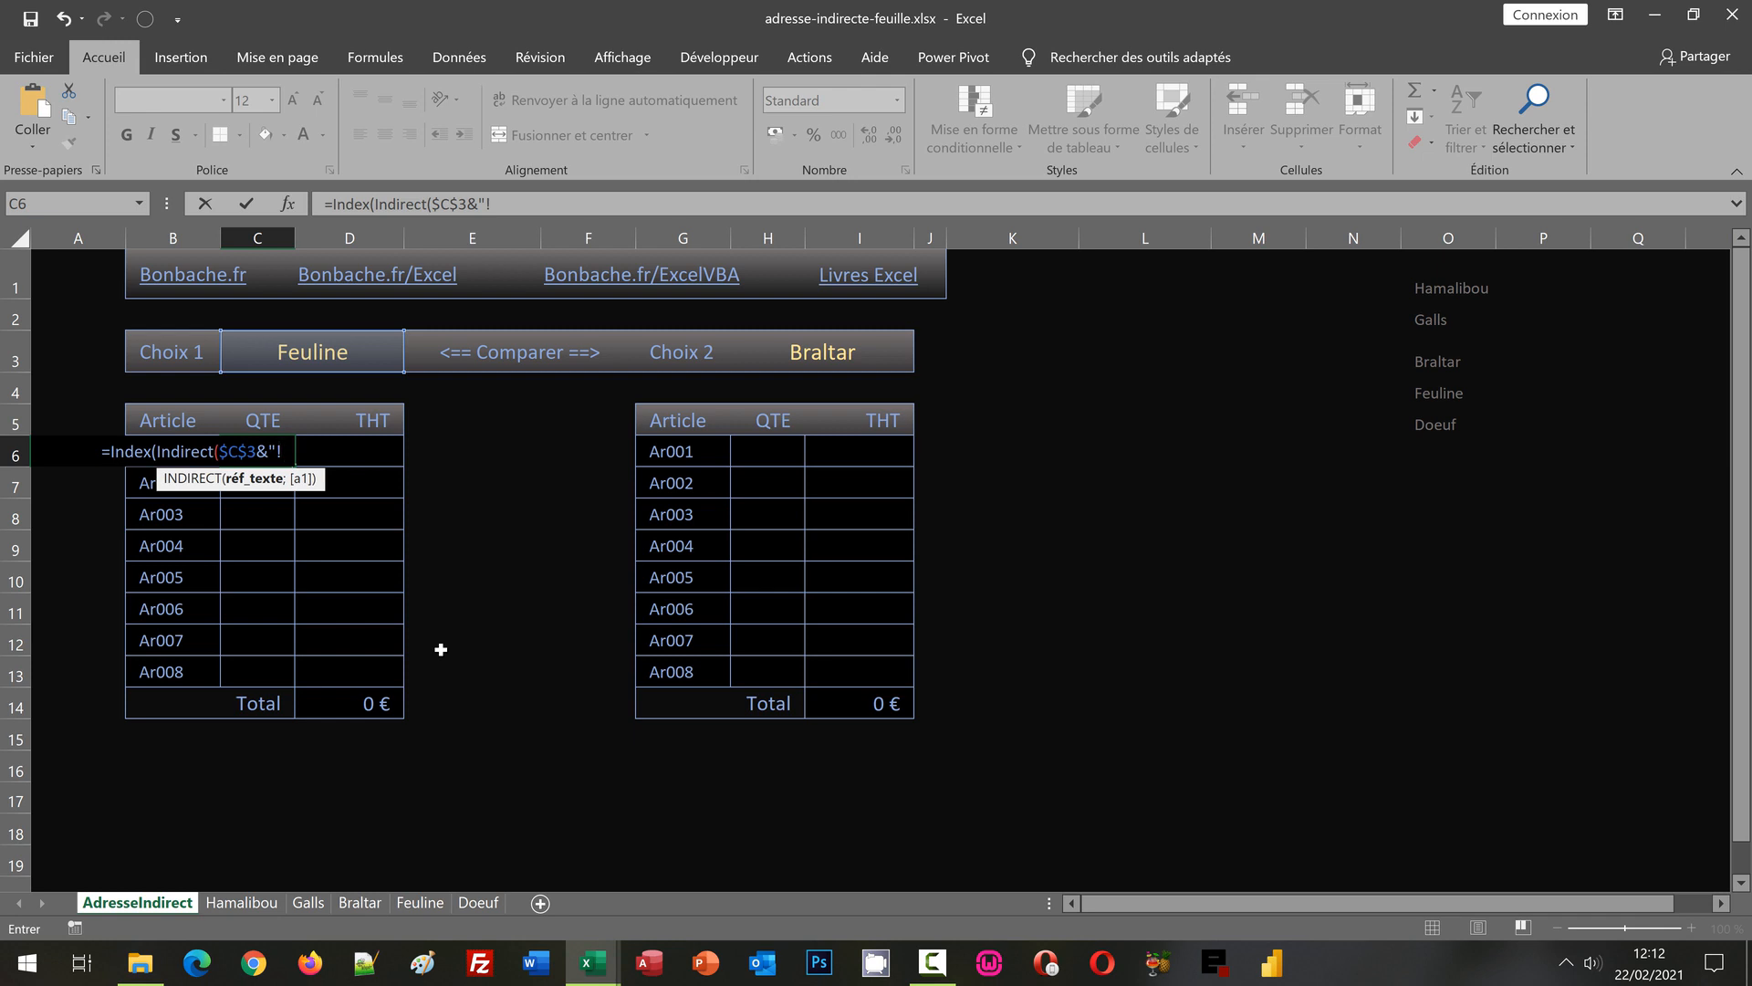
{"action": "type", "text": "D3"}
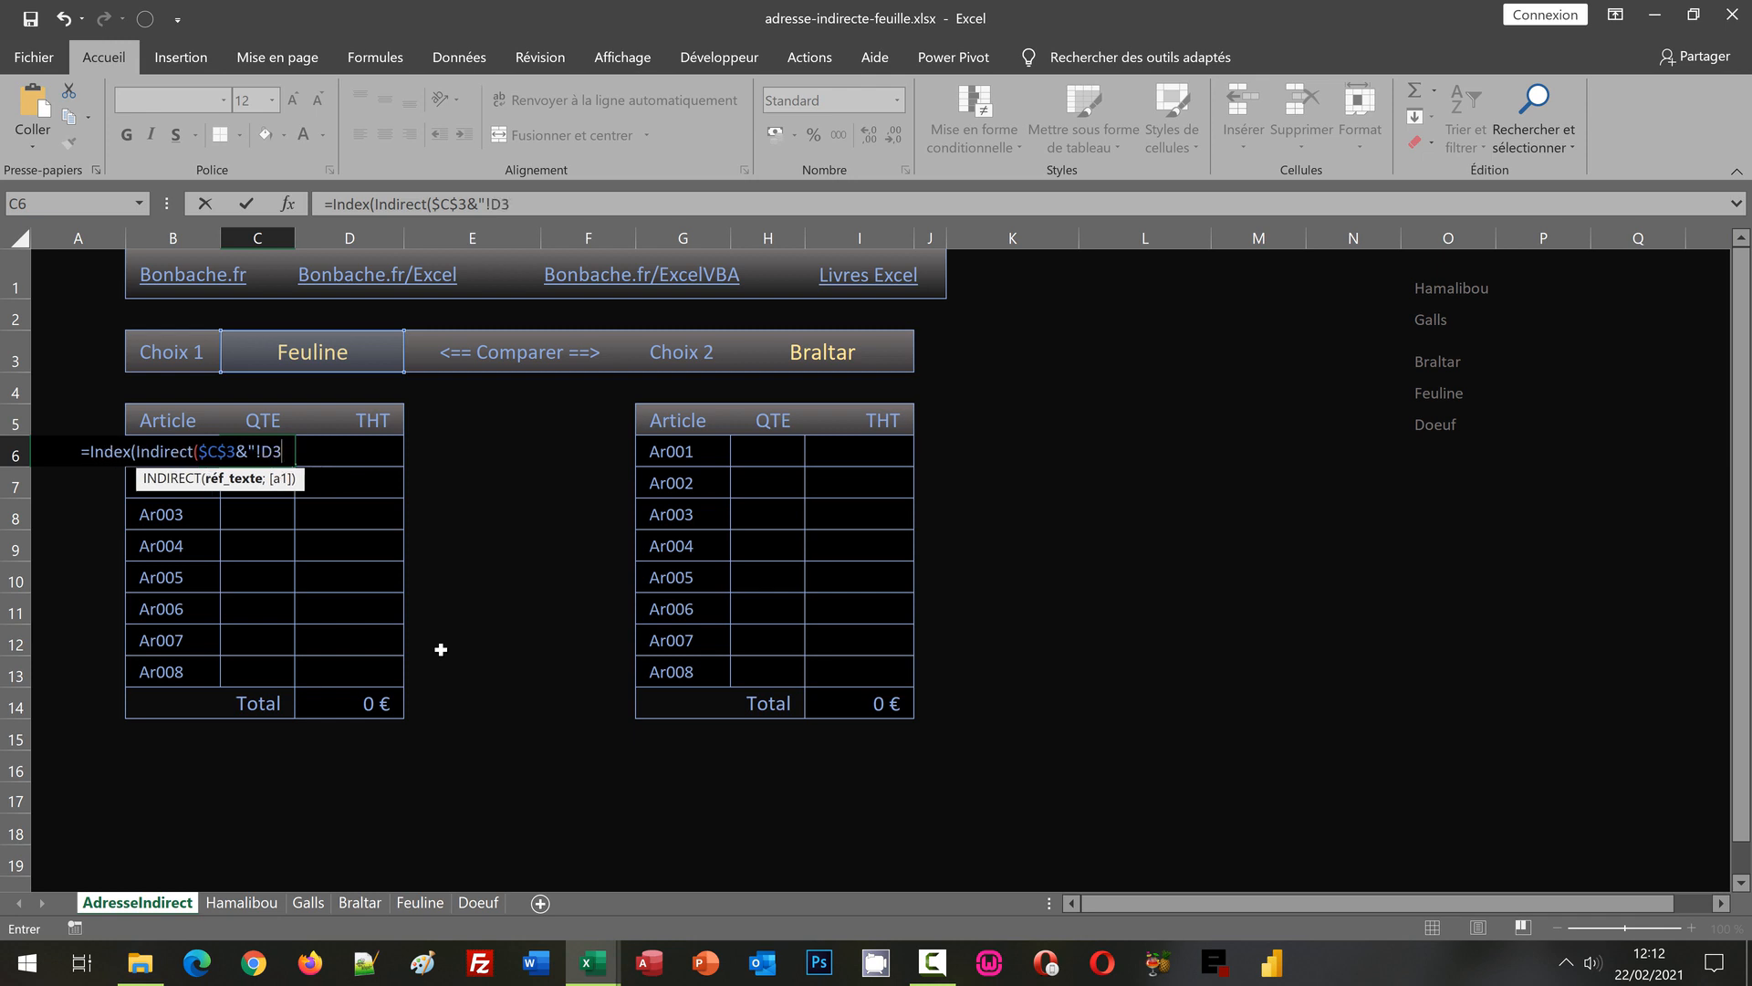
{"action": "type", "text": ":D10"}
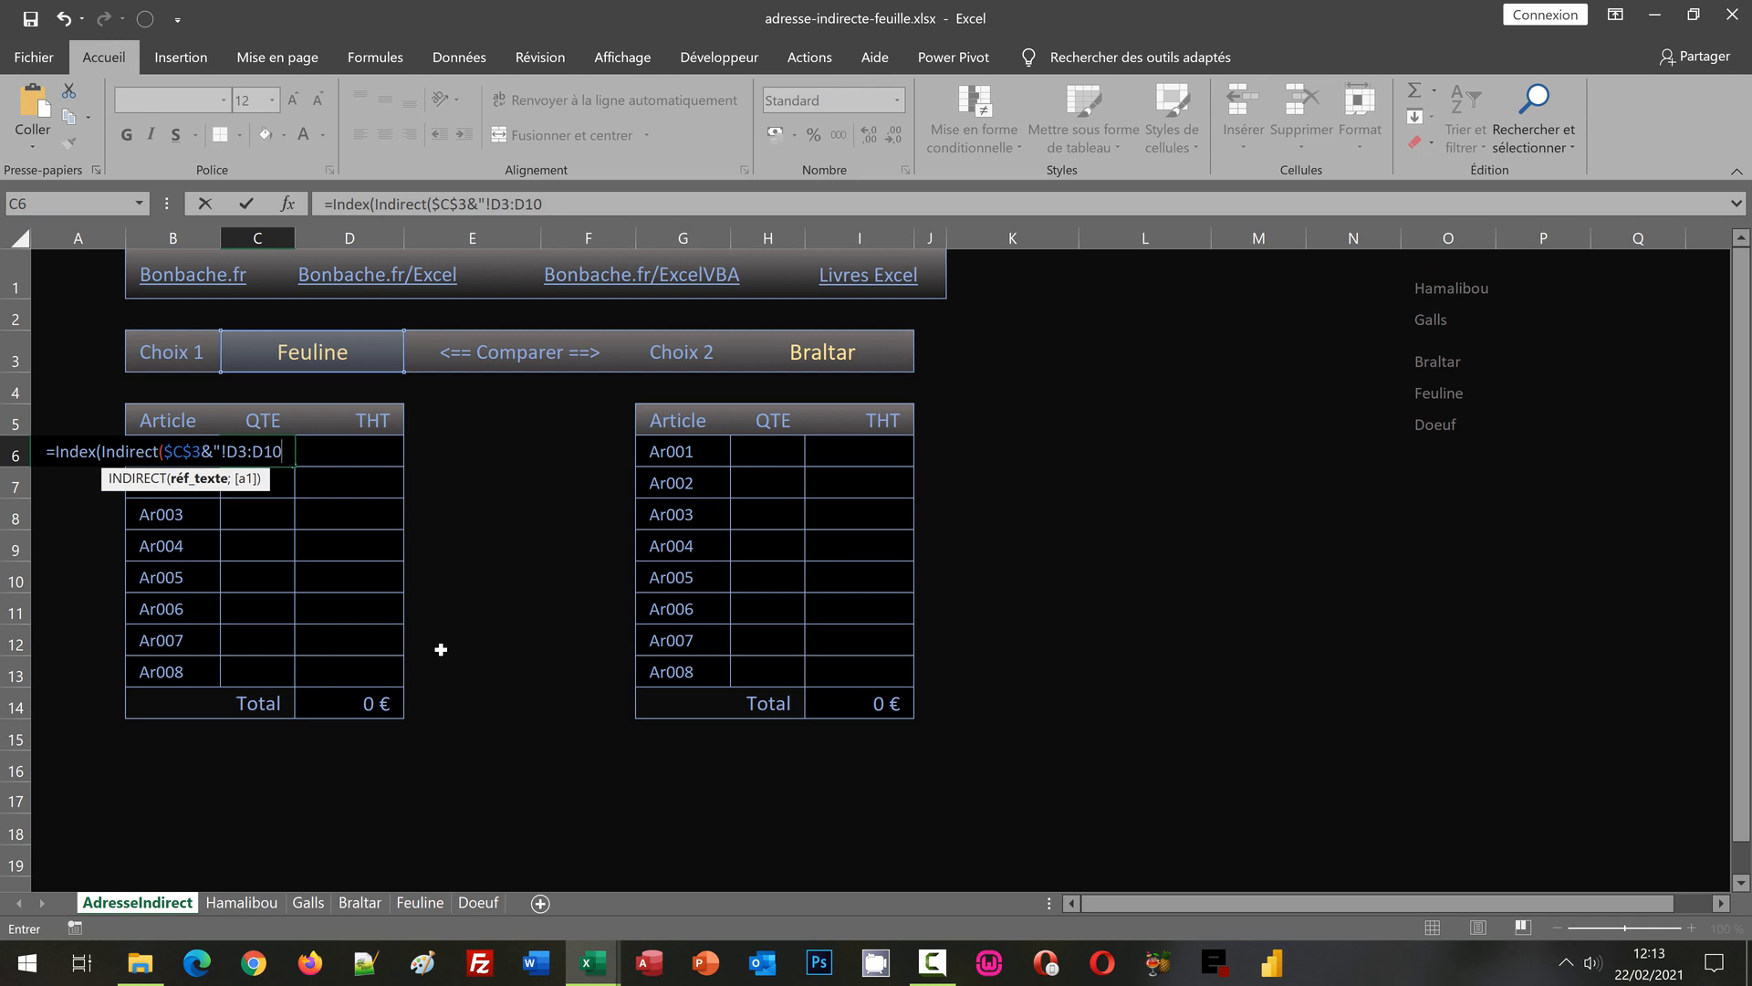
{"action": "type", "text": "\""}
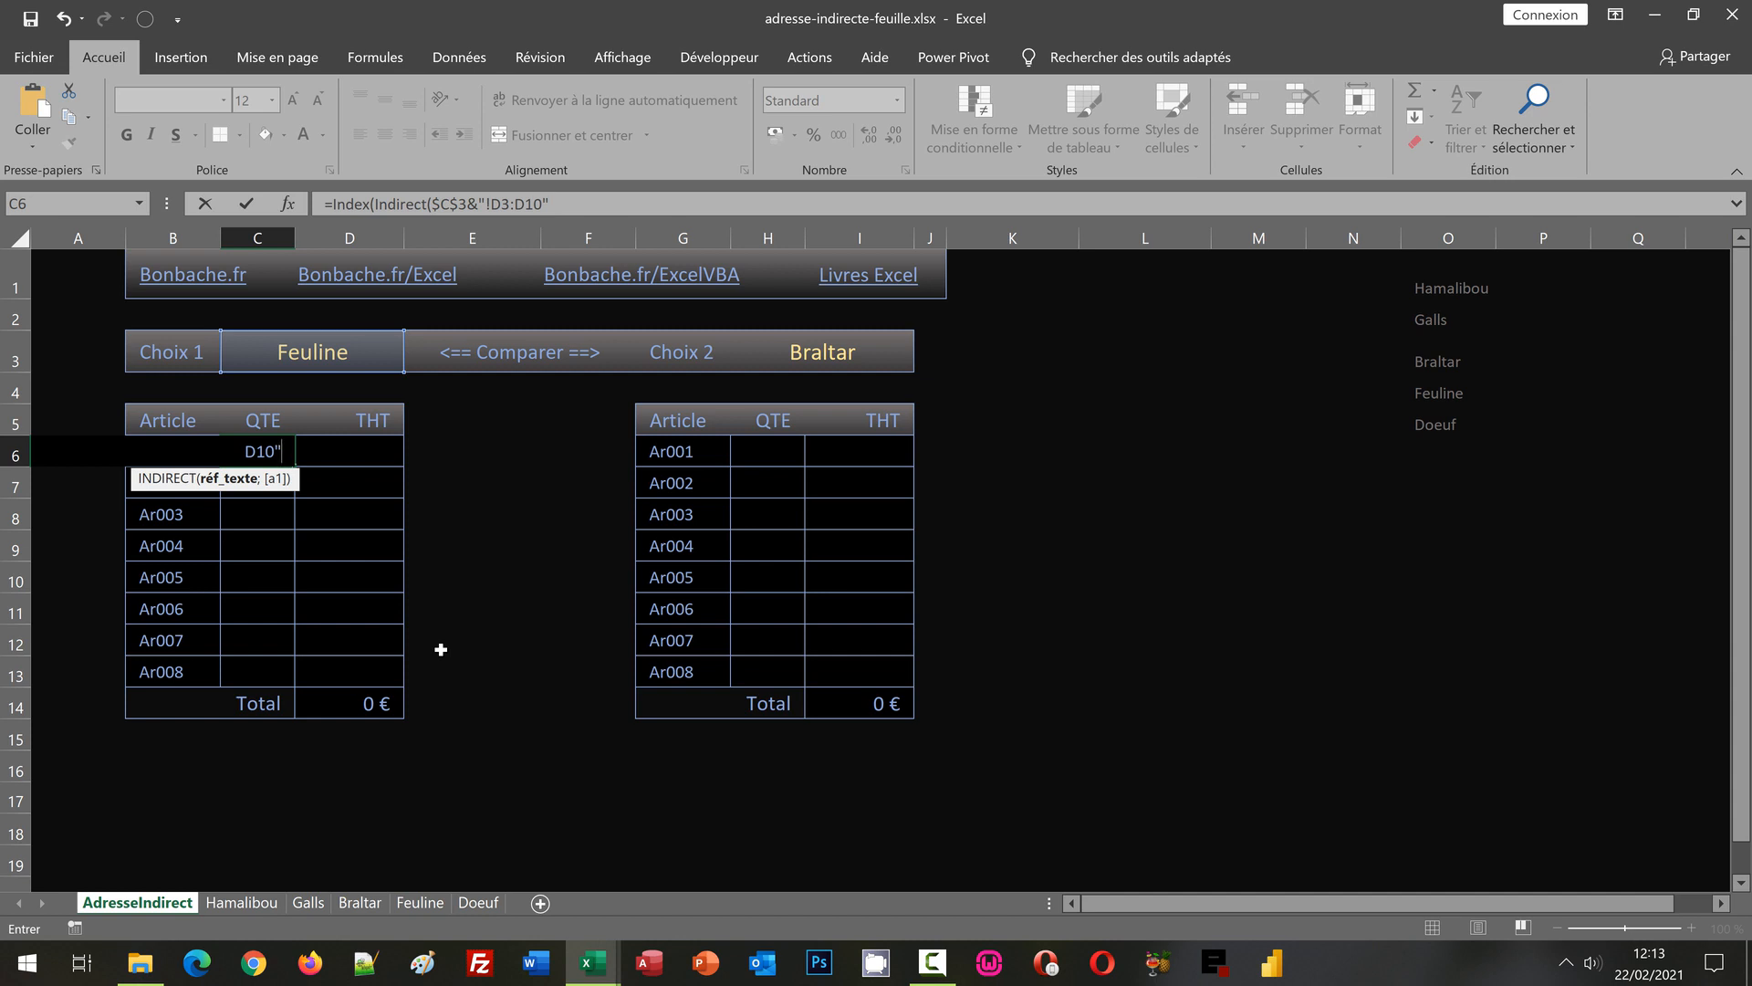
{"action": "type", "text": ")"}
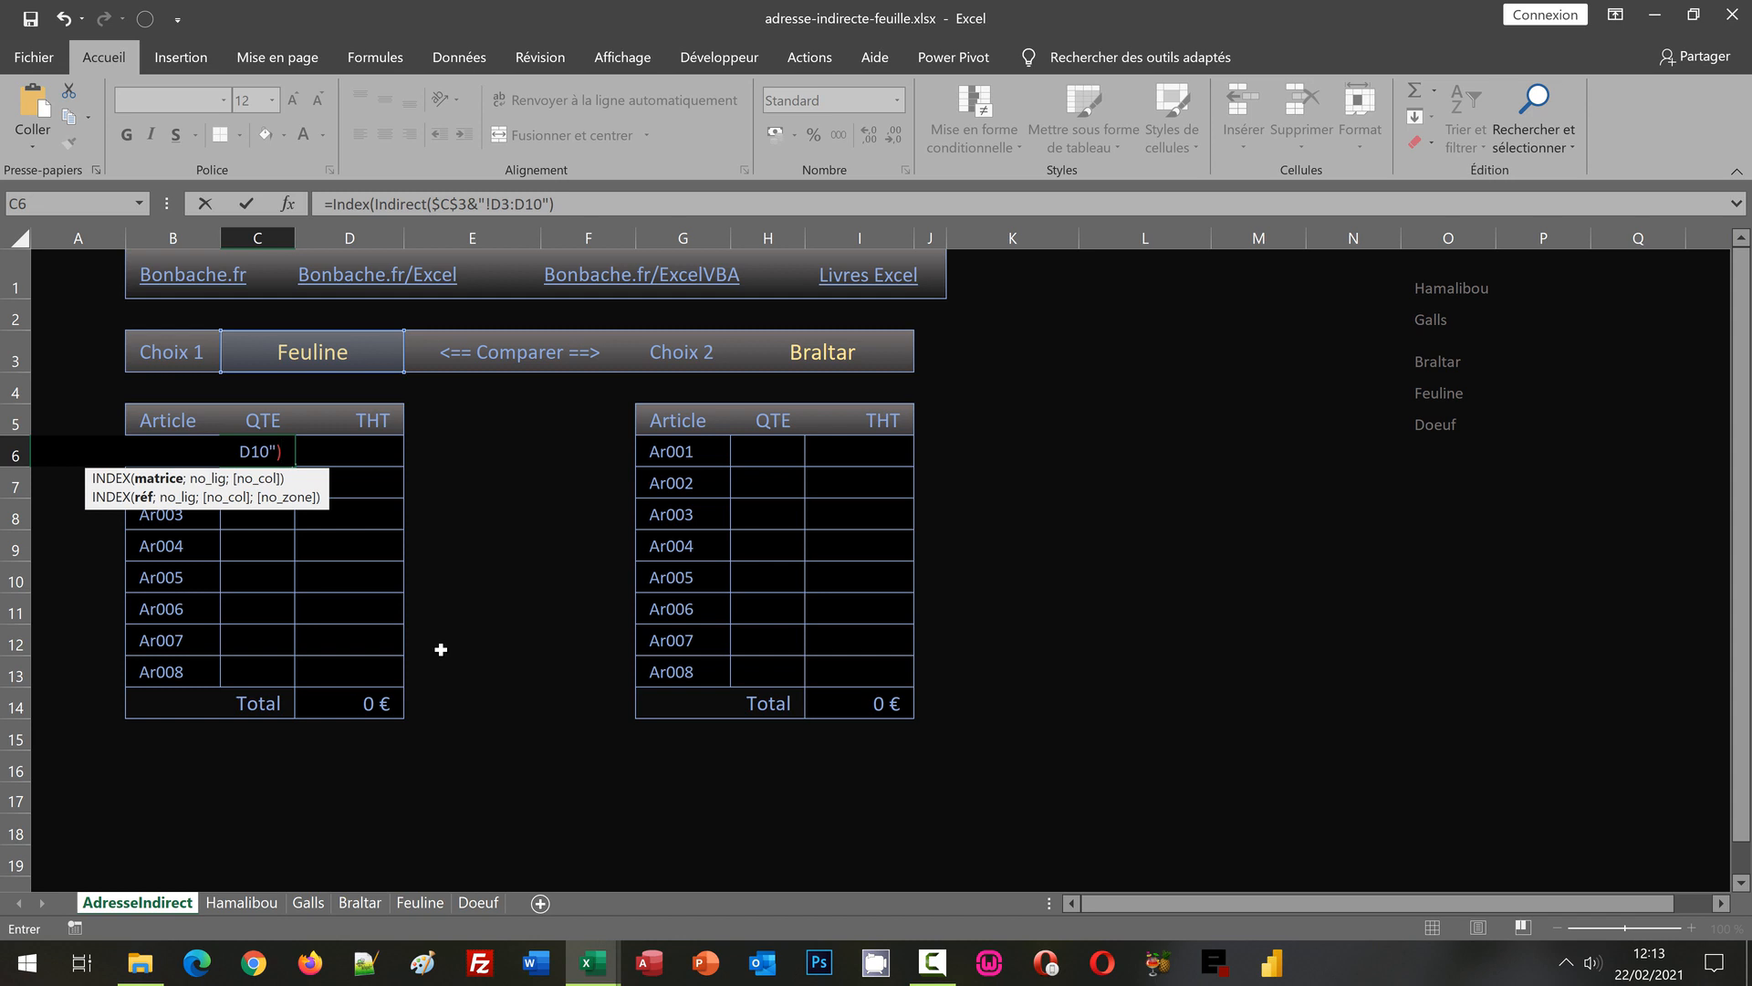
Step: Add a nested EQUIV function as the row argument of the INDEX formula, with B6 as its lookup value
{"action": "type", "text": ";"}
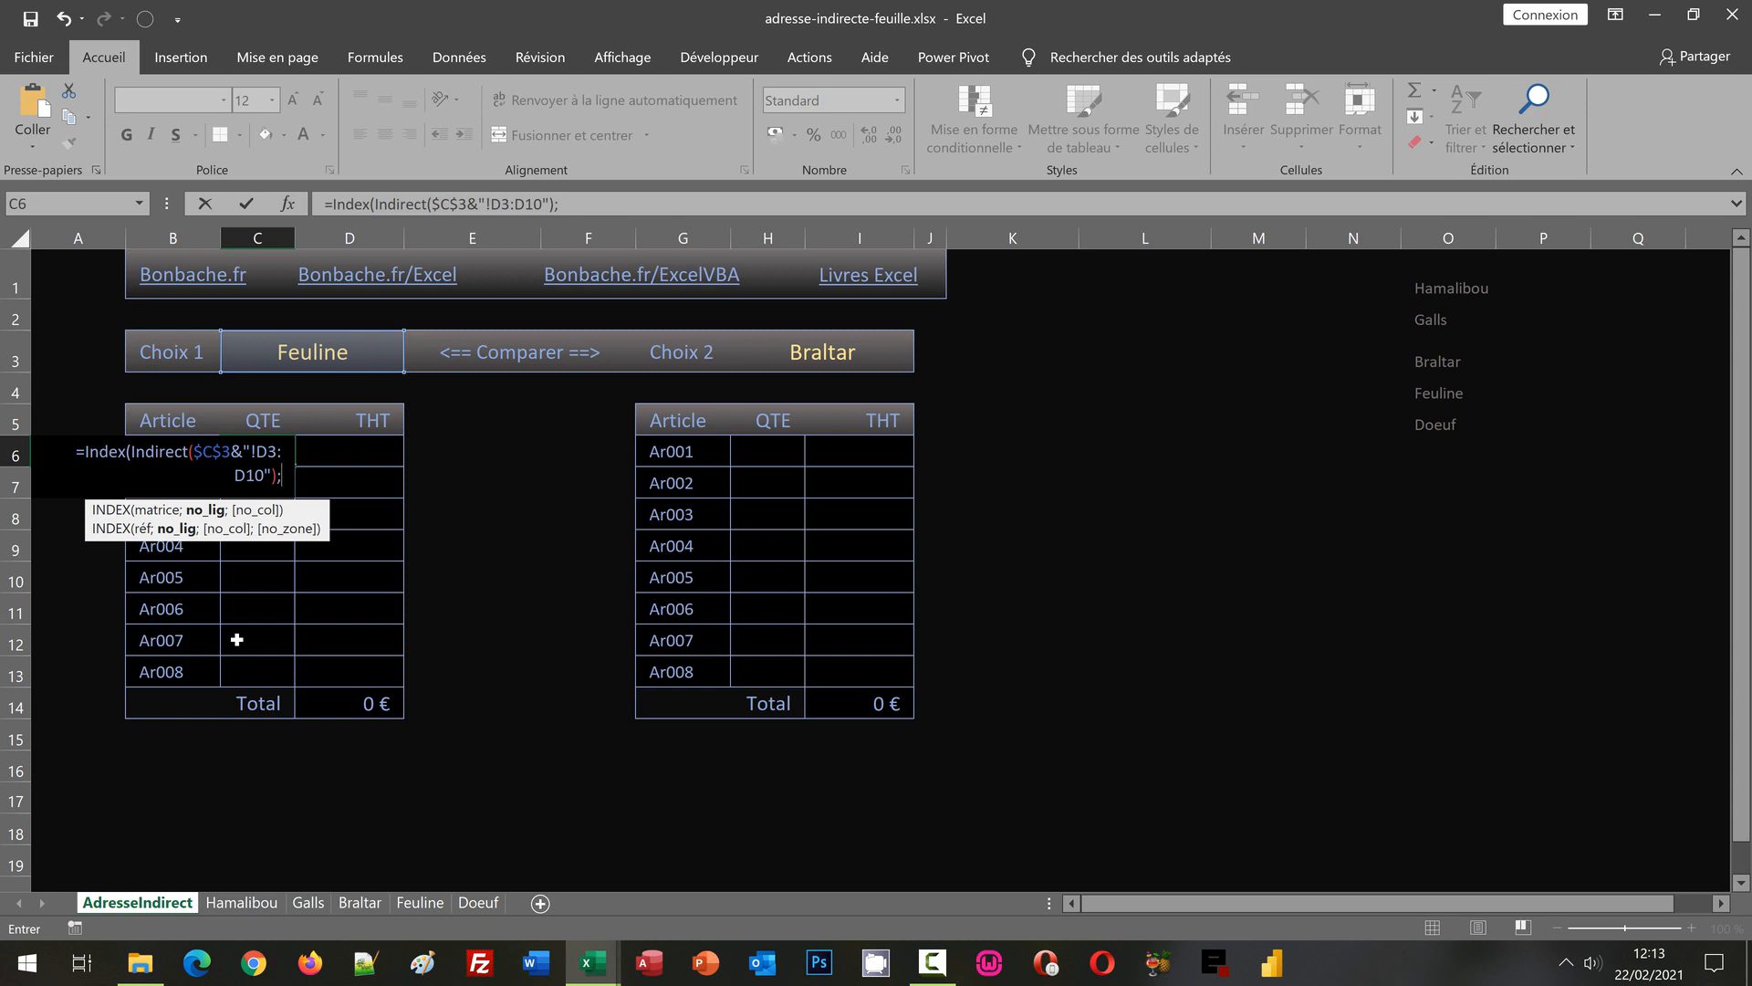
{"action": "type", "text": "Equiv("}
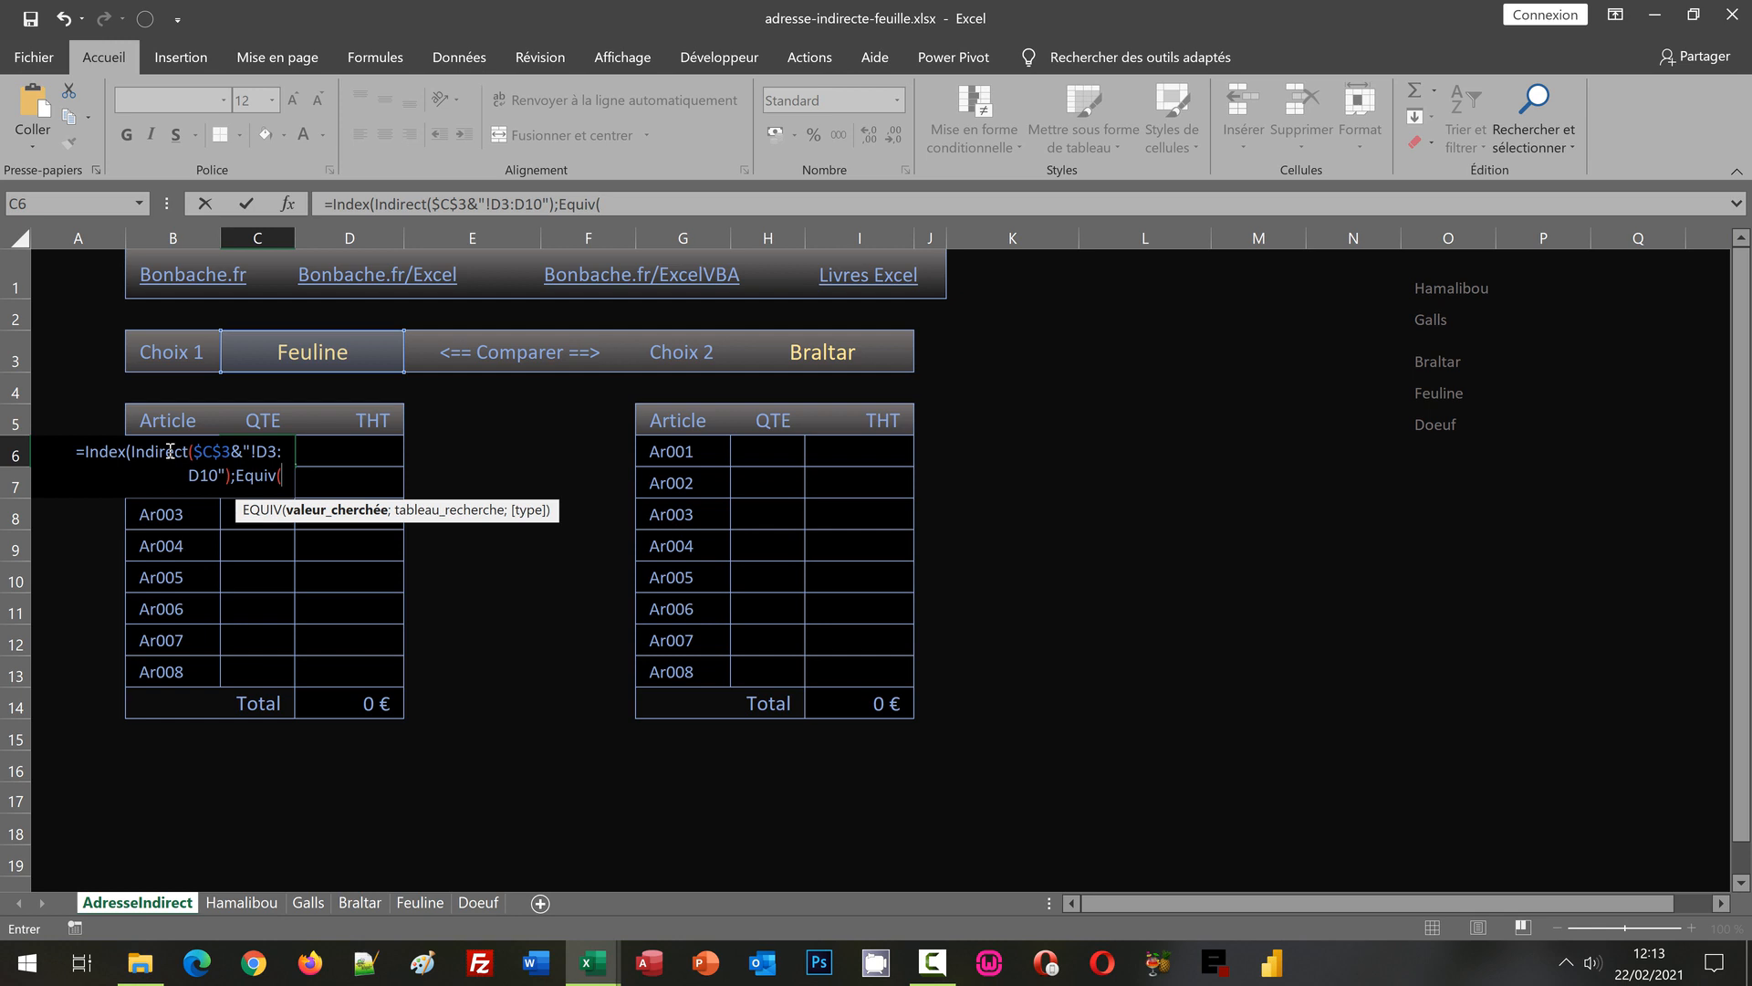
{"action": "type", "text": "B6"}
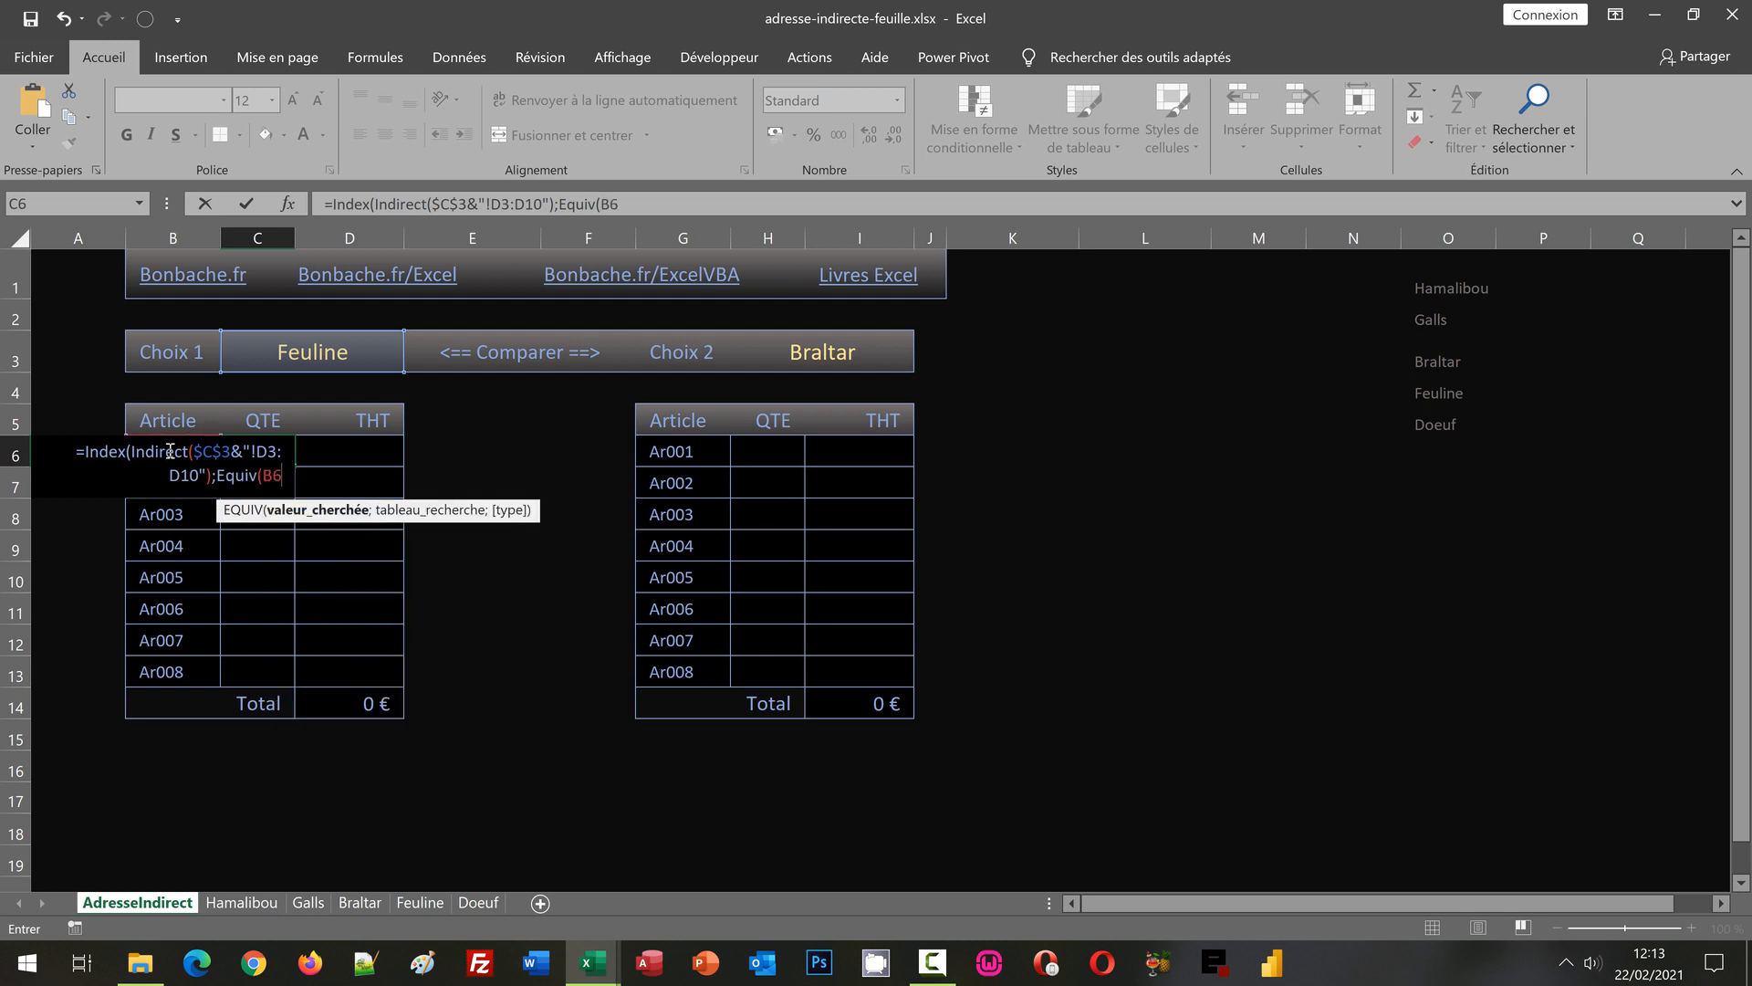
{"action": "type", "text": ";"}
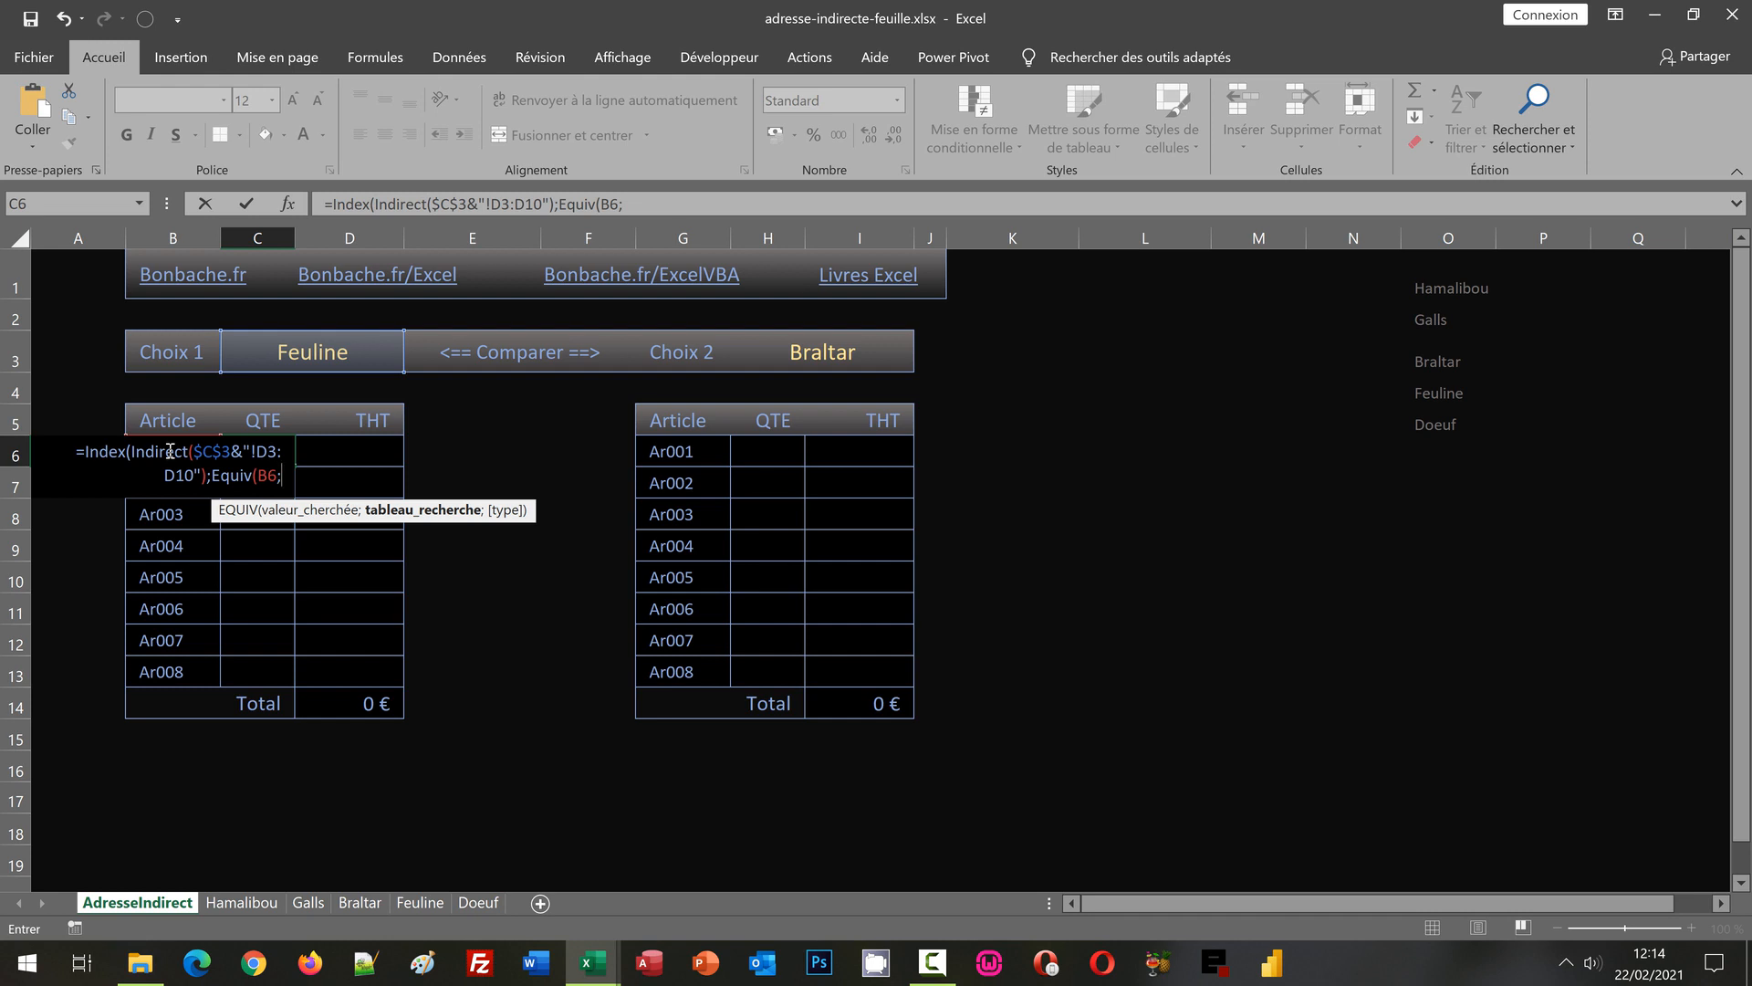
Step: Set EQUIV's lookup range with a nested INDIRECT function joining absolute $C$3 and &"!B3:B10"
{"action": "type", "text": "Indirect"}
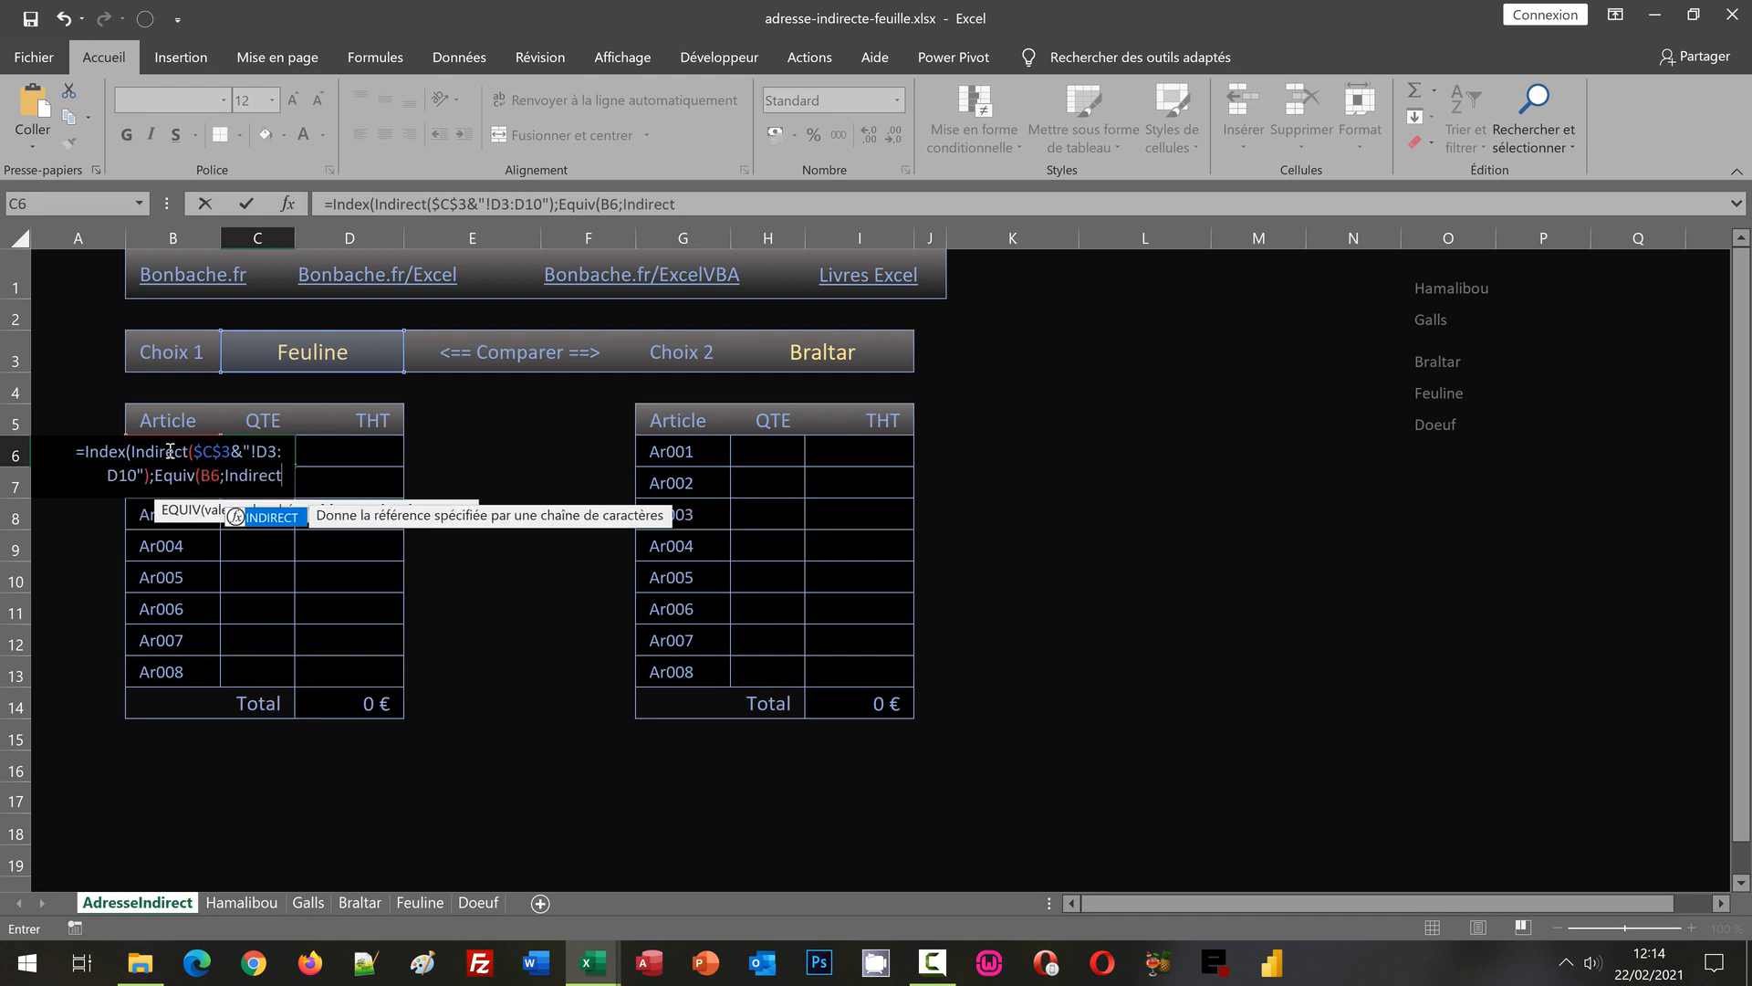
{"action": "type", "text": "("}
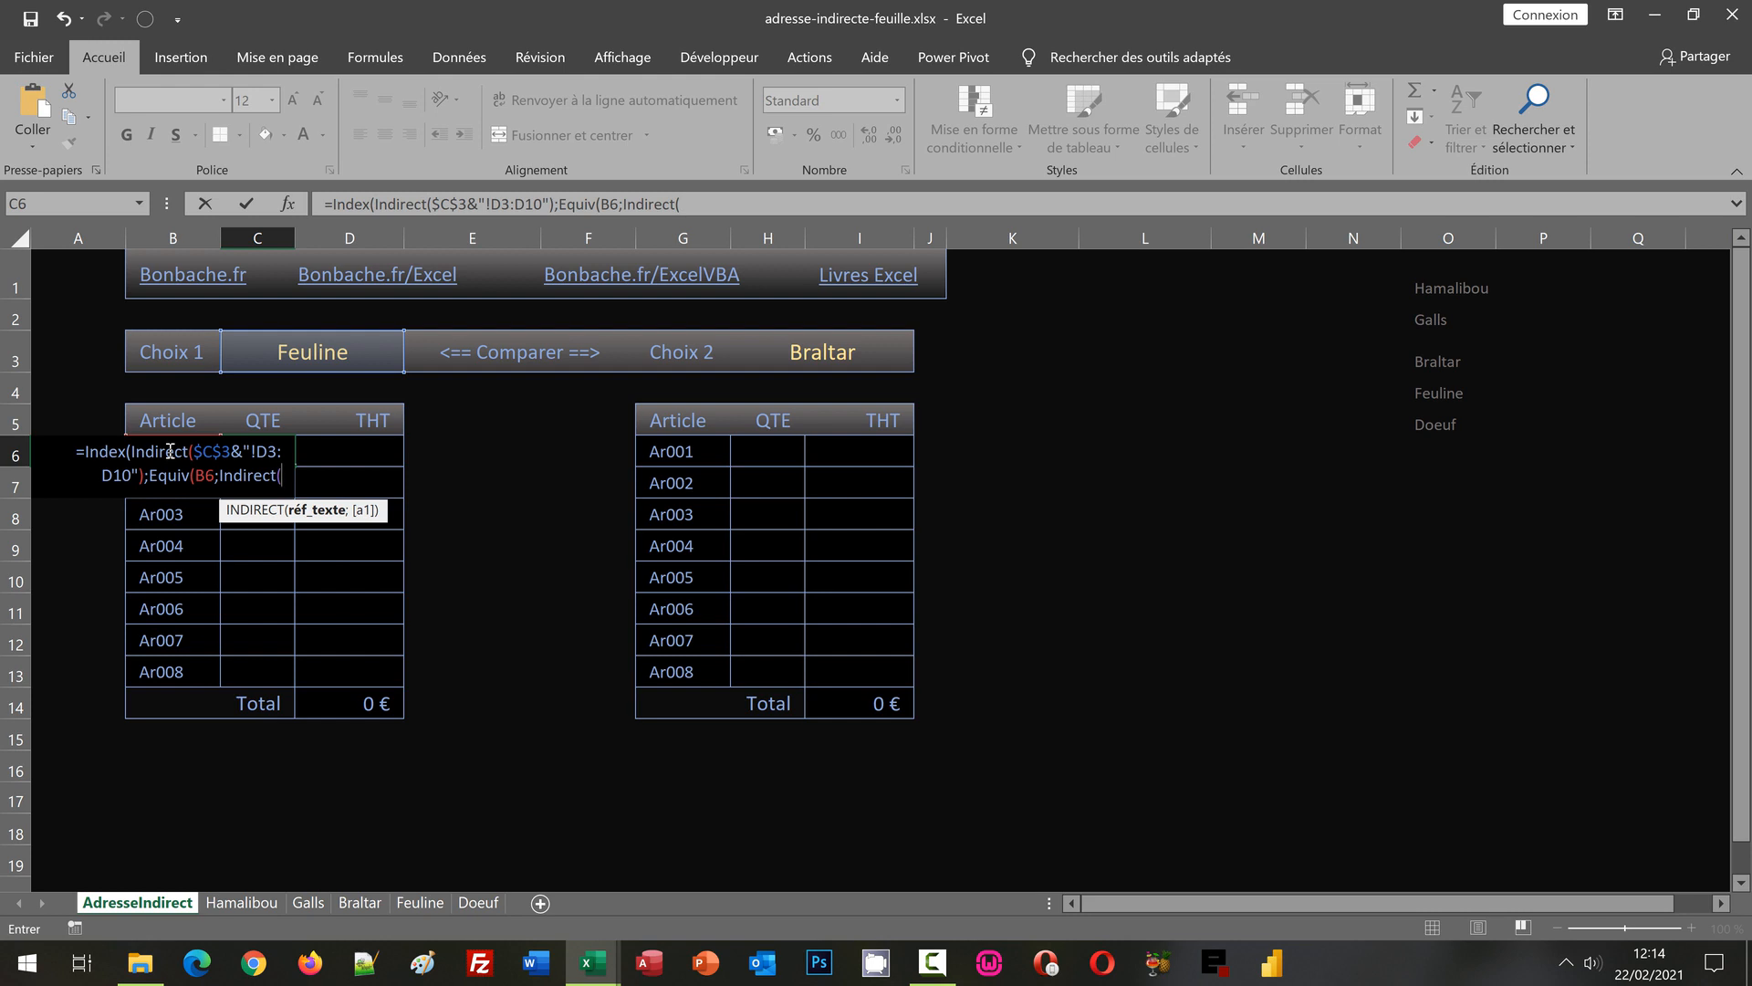
{"action": "left_click", "coordinate": [314, 347]}
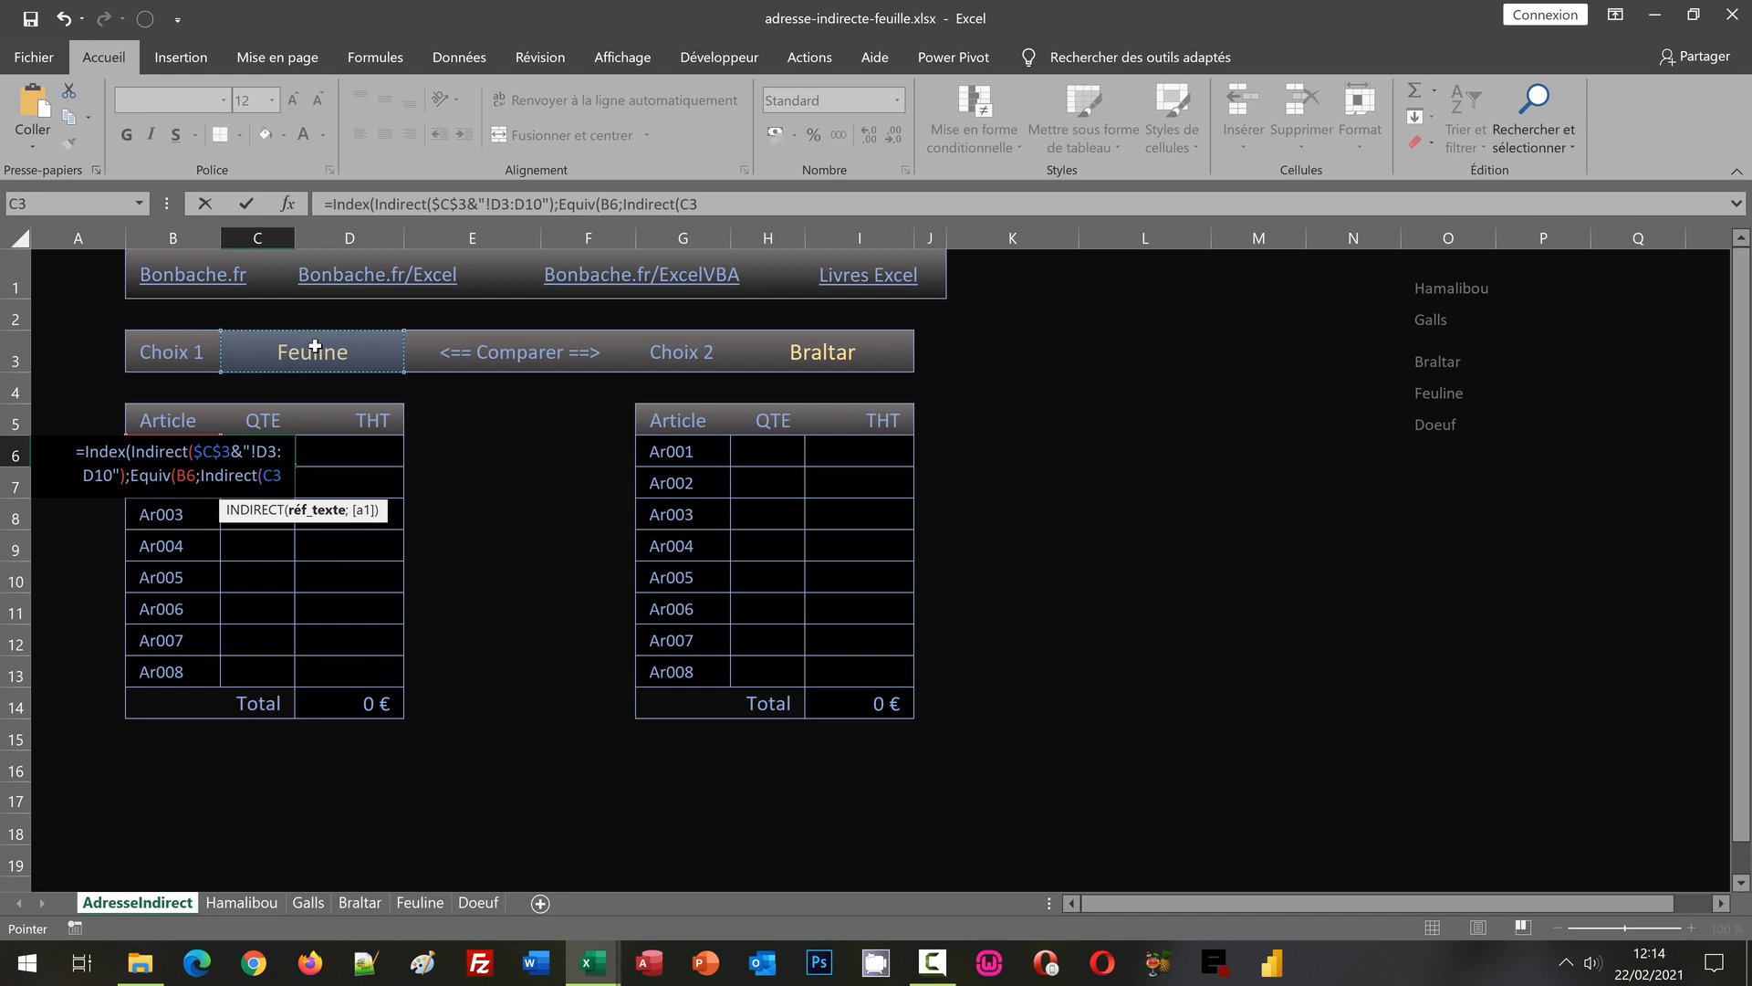
{"action": "key", "text": "F4"}
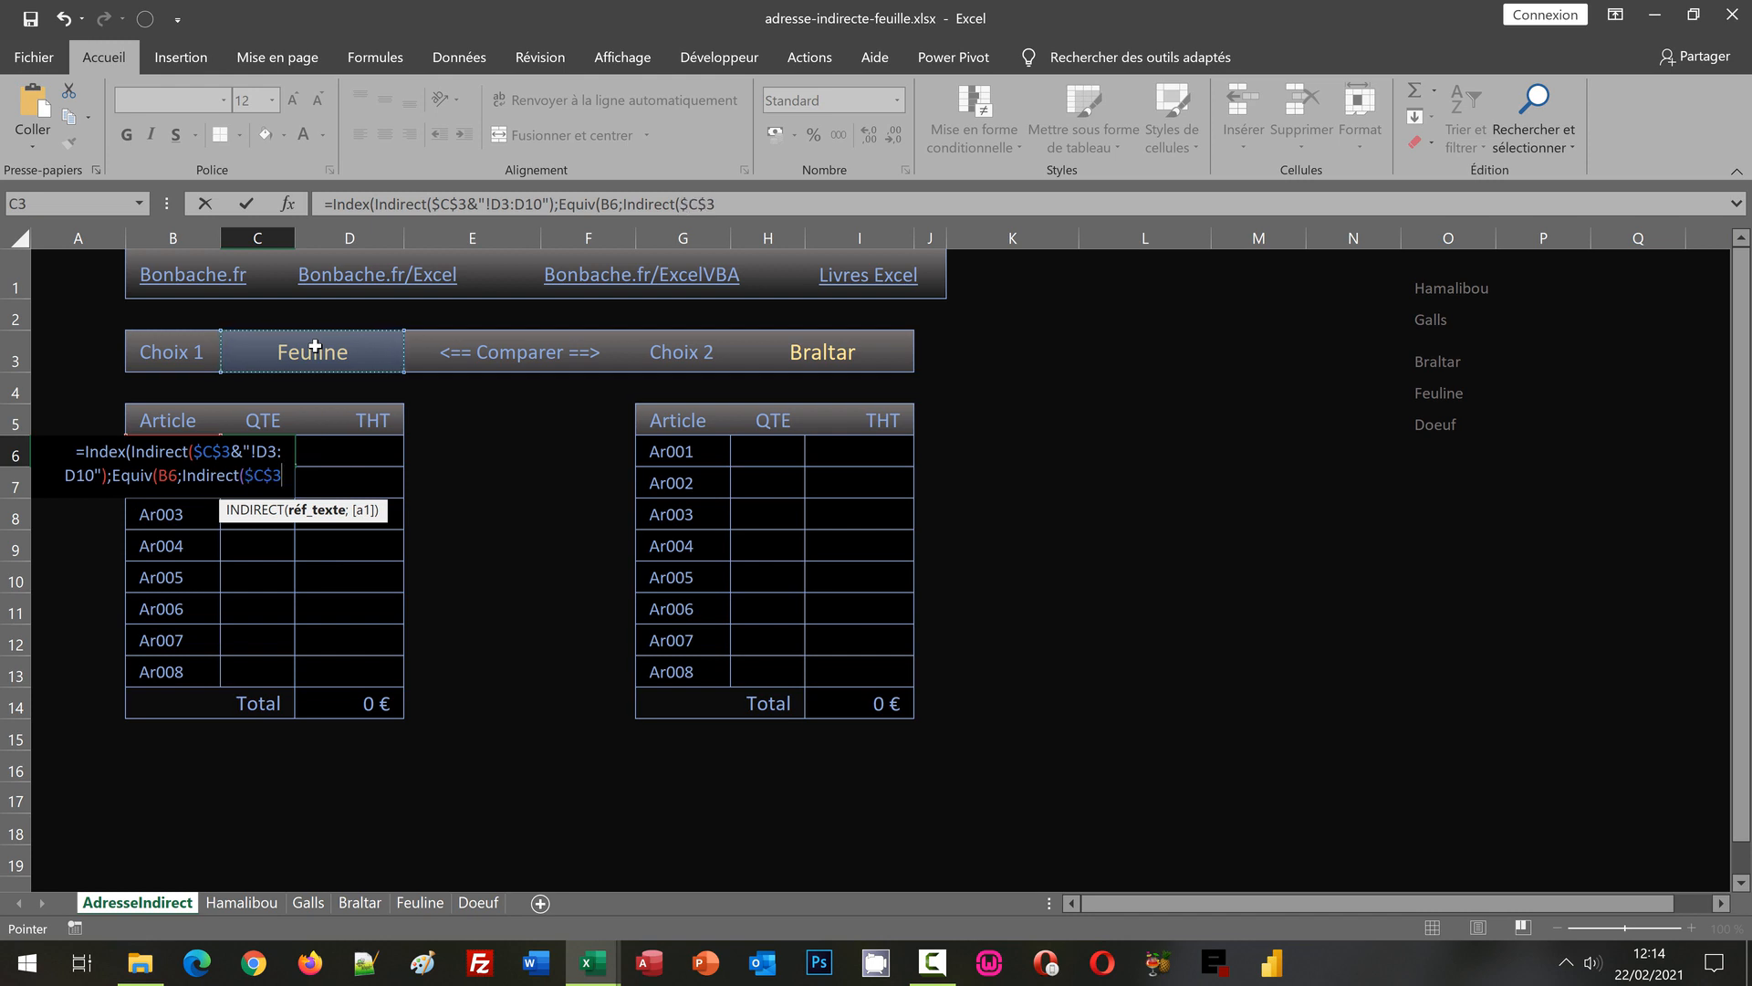
{"action": "type", "text": "&"}
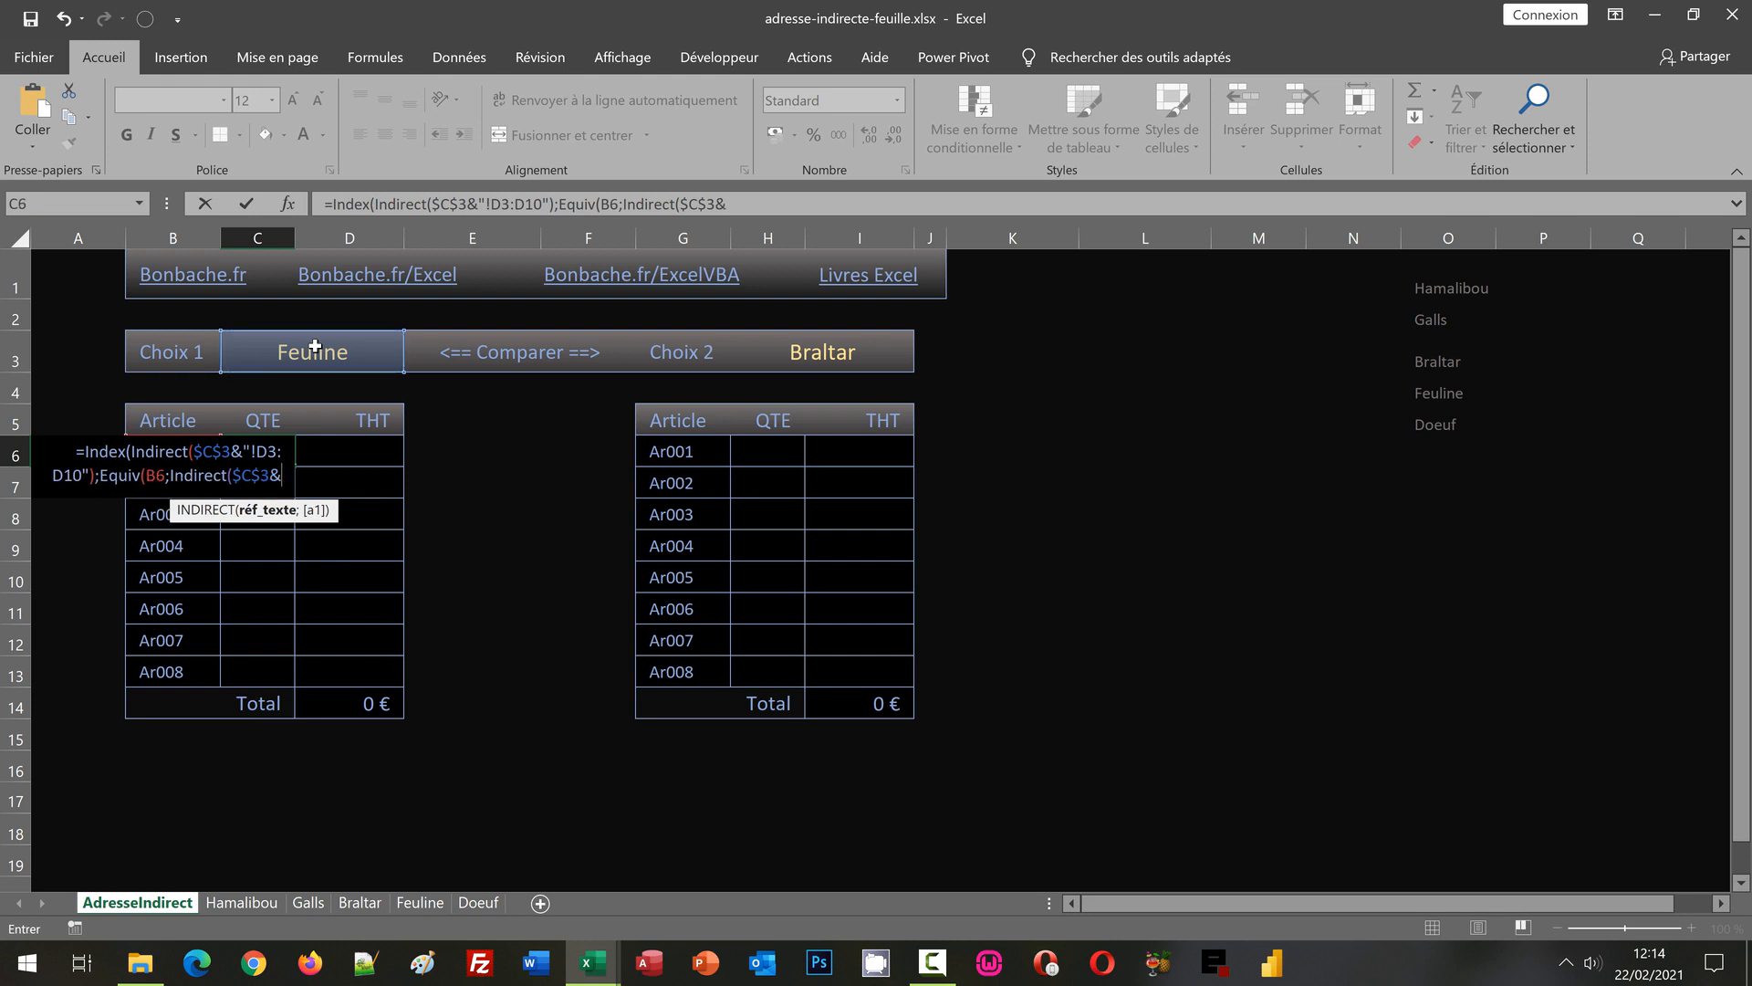
{"action": "type", "text": "\"!"}
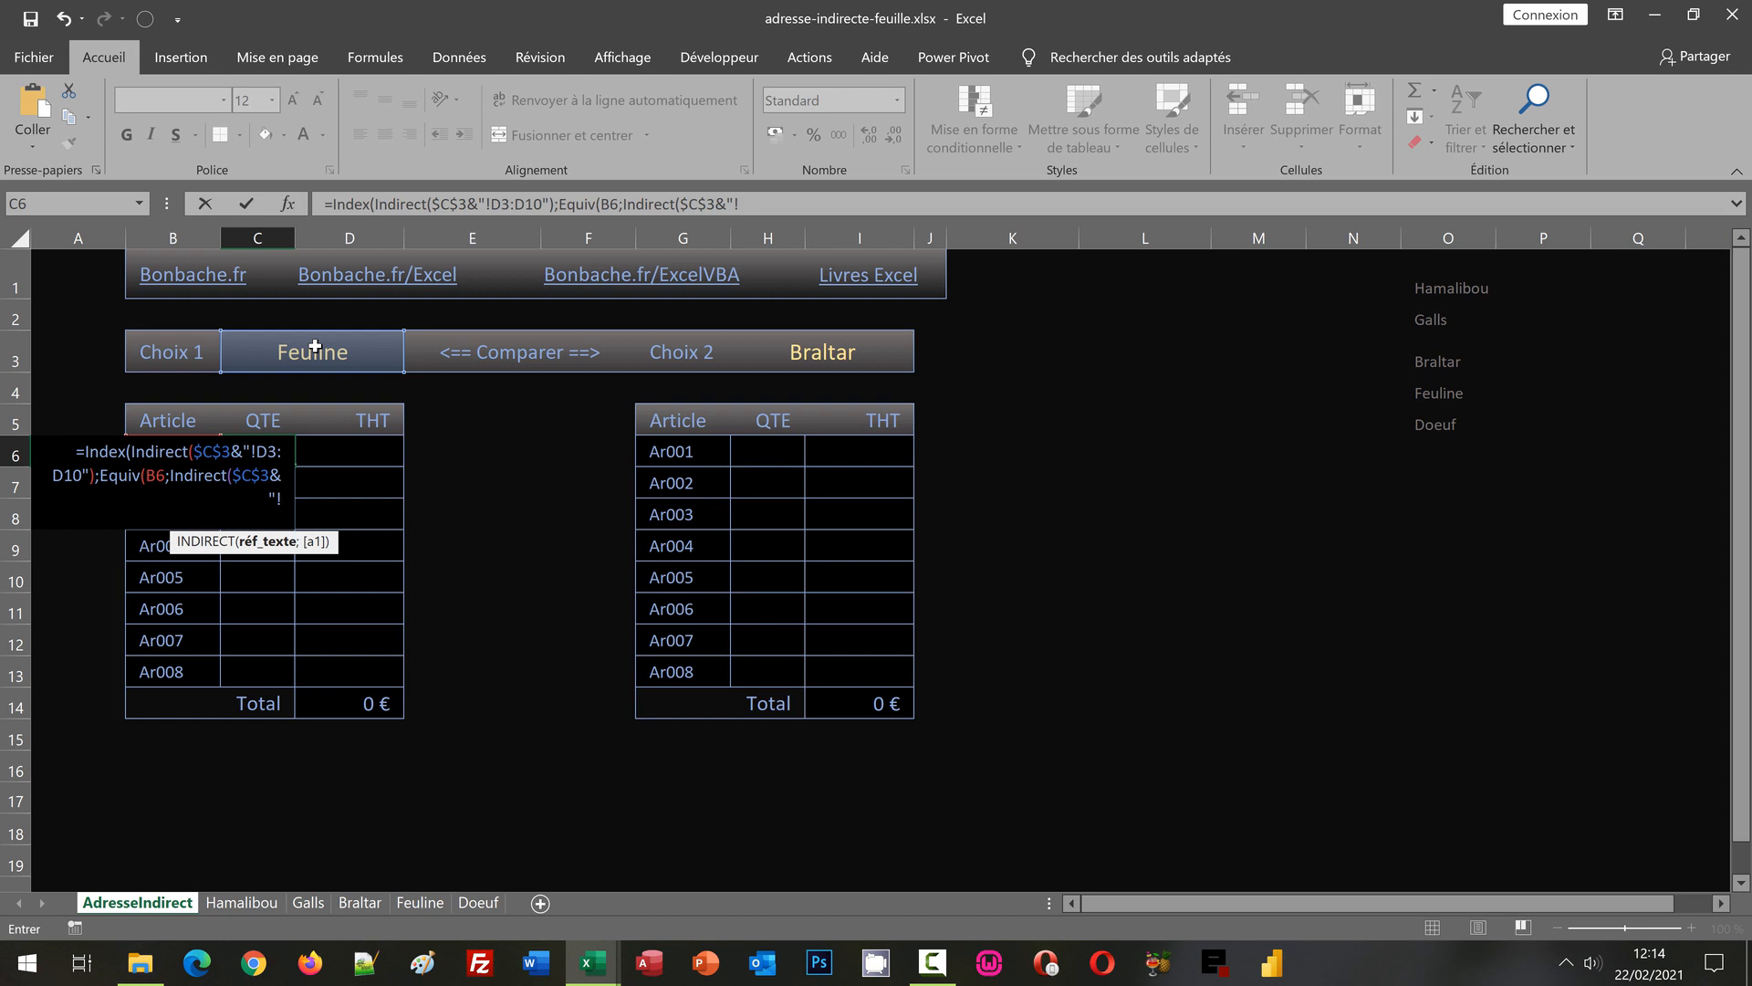
{"action": "type", "text": "B3:B10"}
{"action": "type", "text": "\")"}
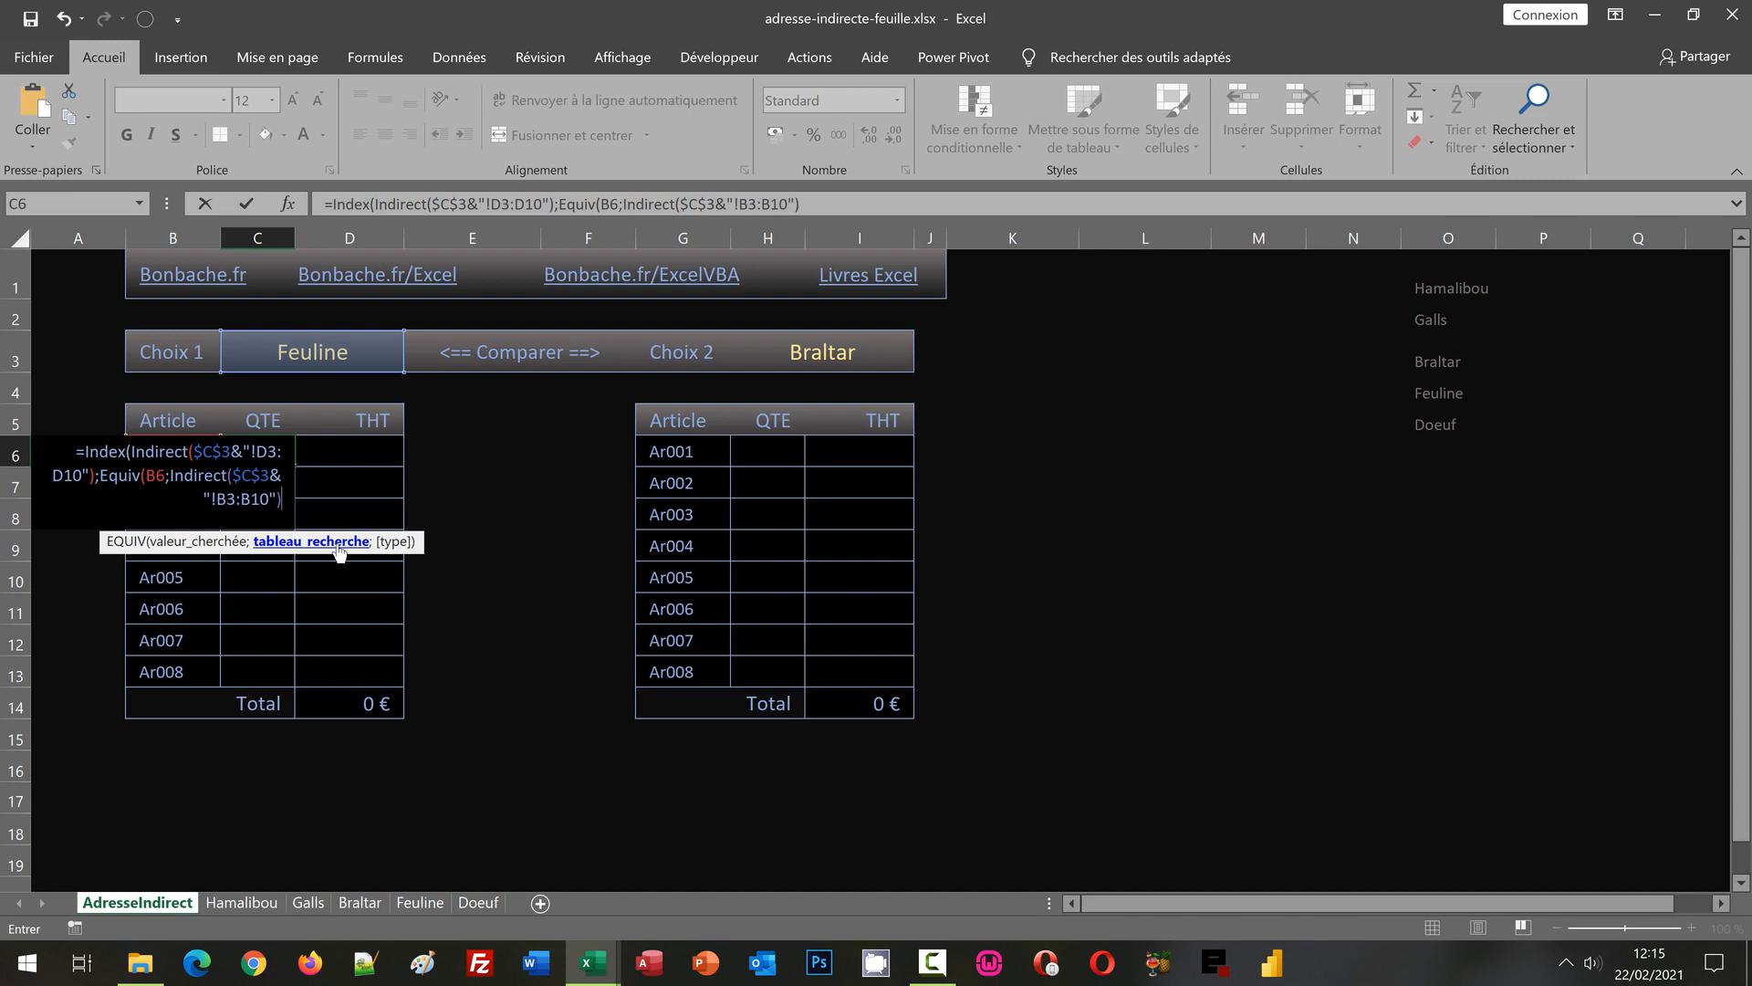
Step: Complete EQUIV with match type 0, validate the C6 formula and fill it down the QTE column to C13
{"action": "type", "text": ";"}
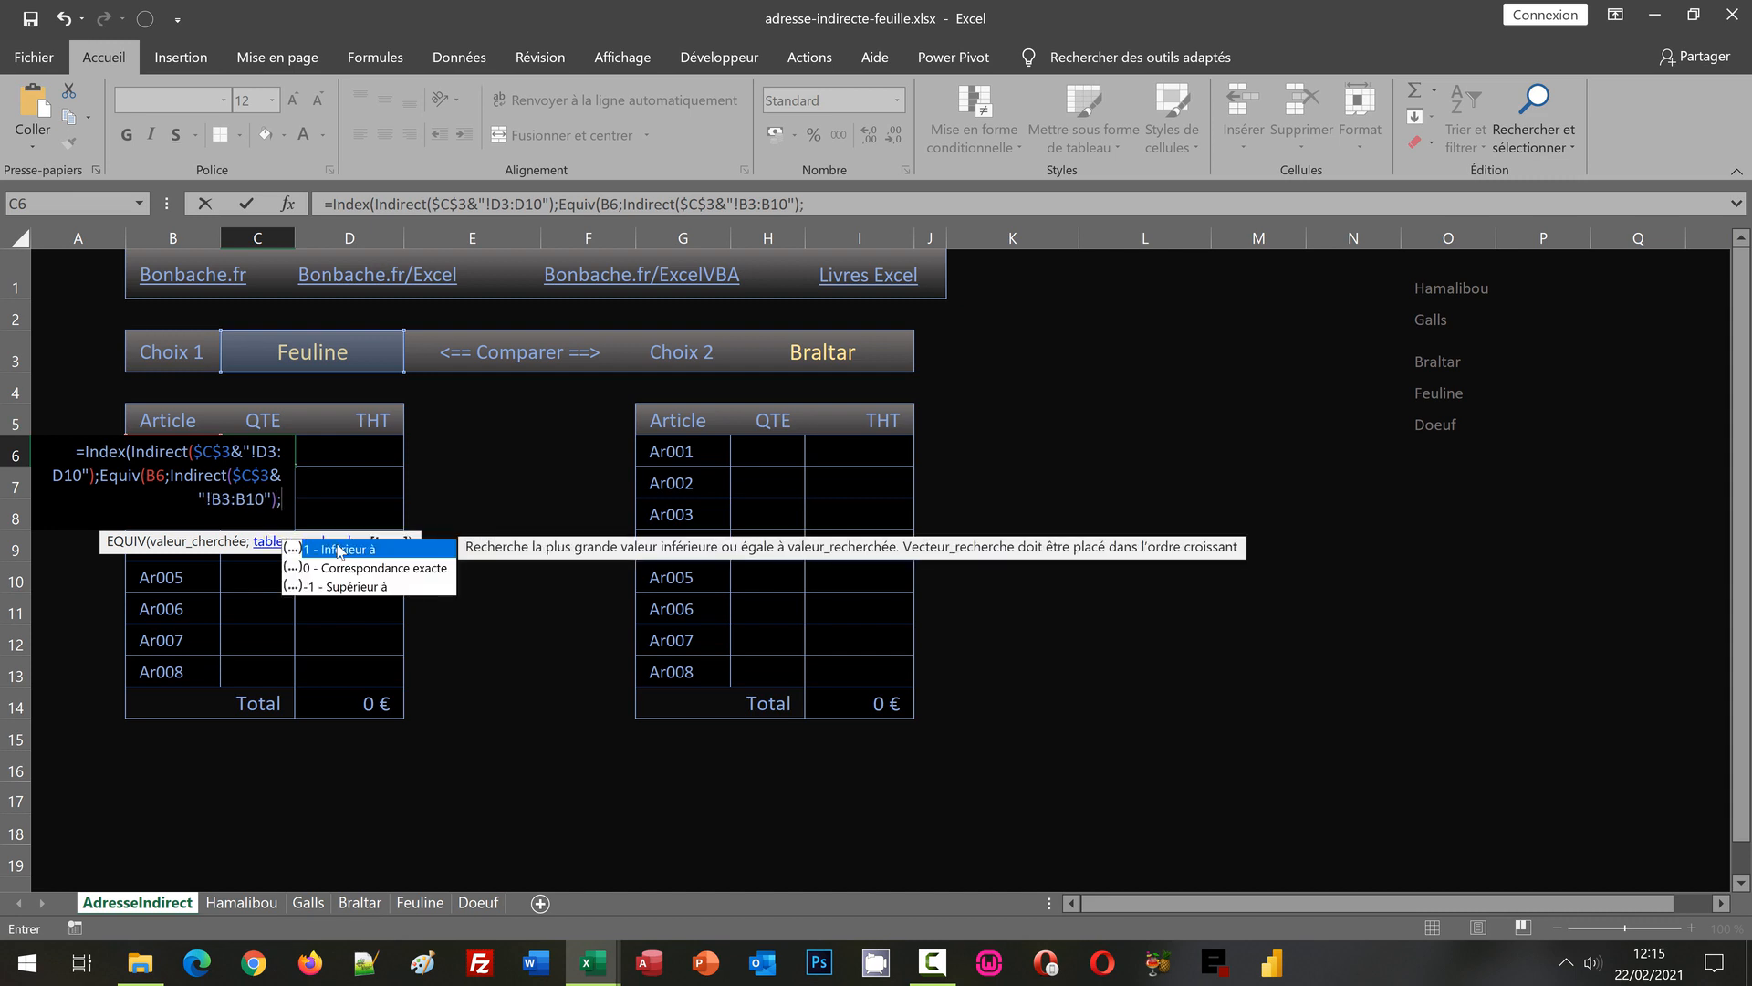
{"action": "type", "text": "0"}
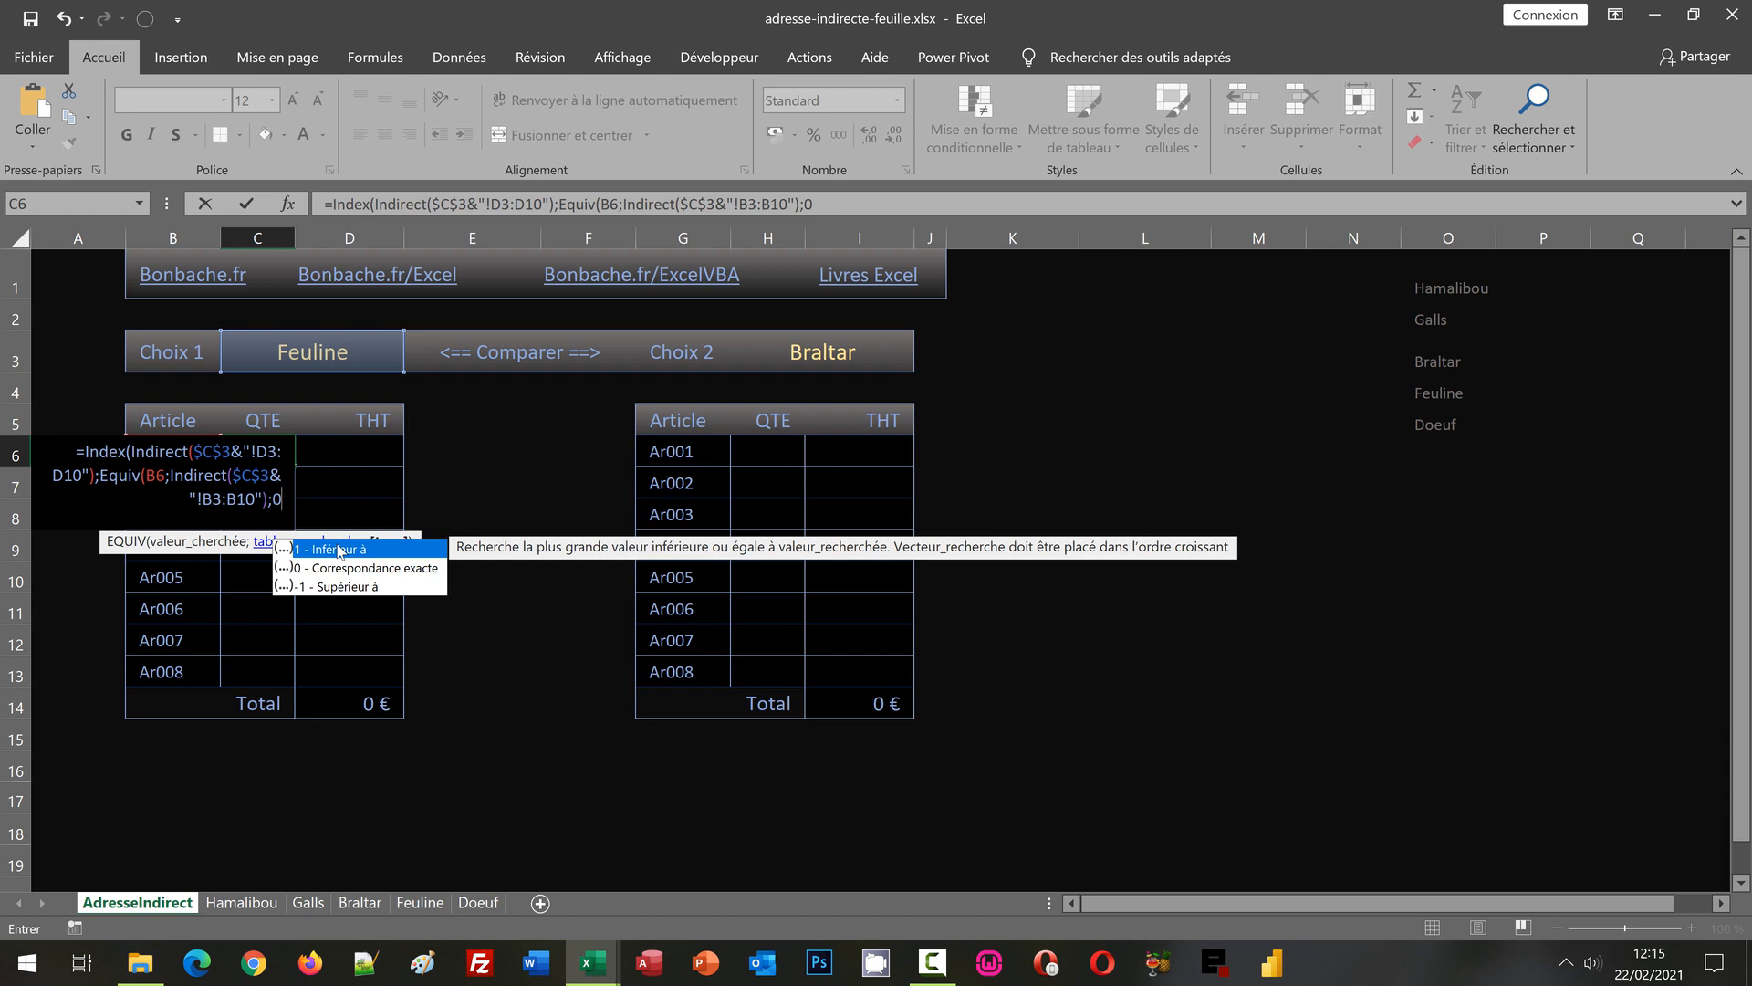
{"action": "type", "text": ")"}
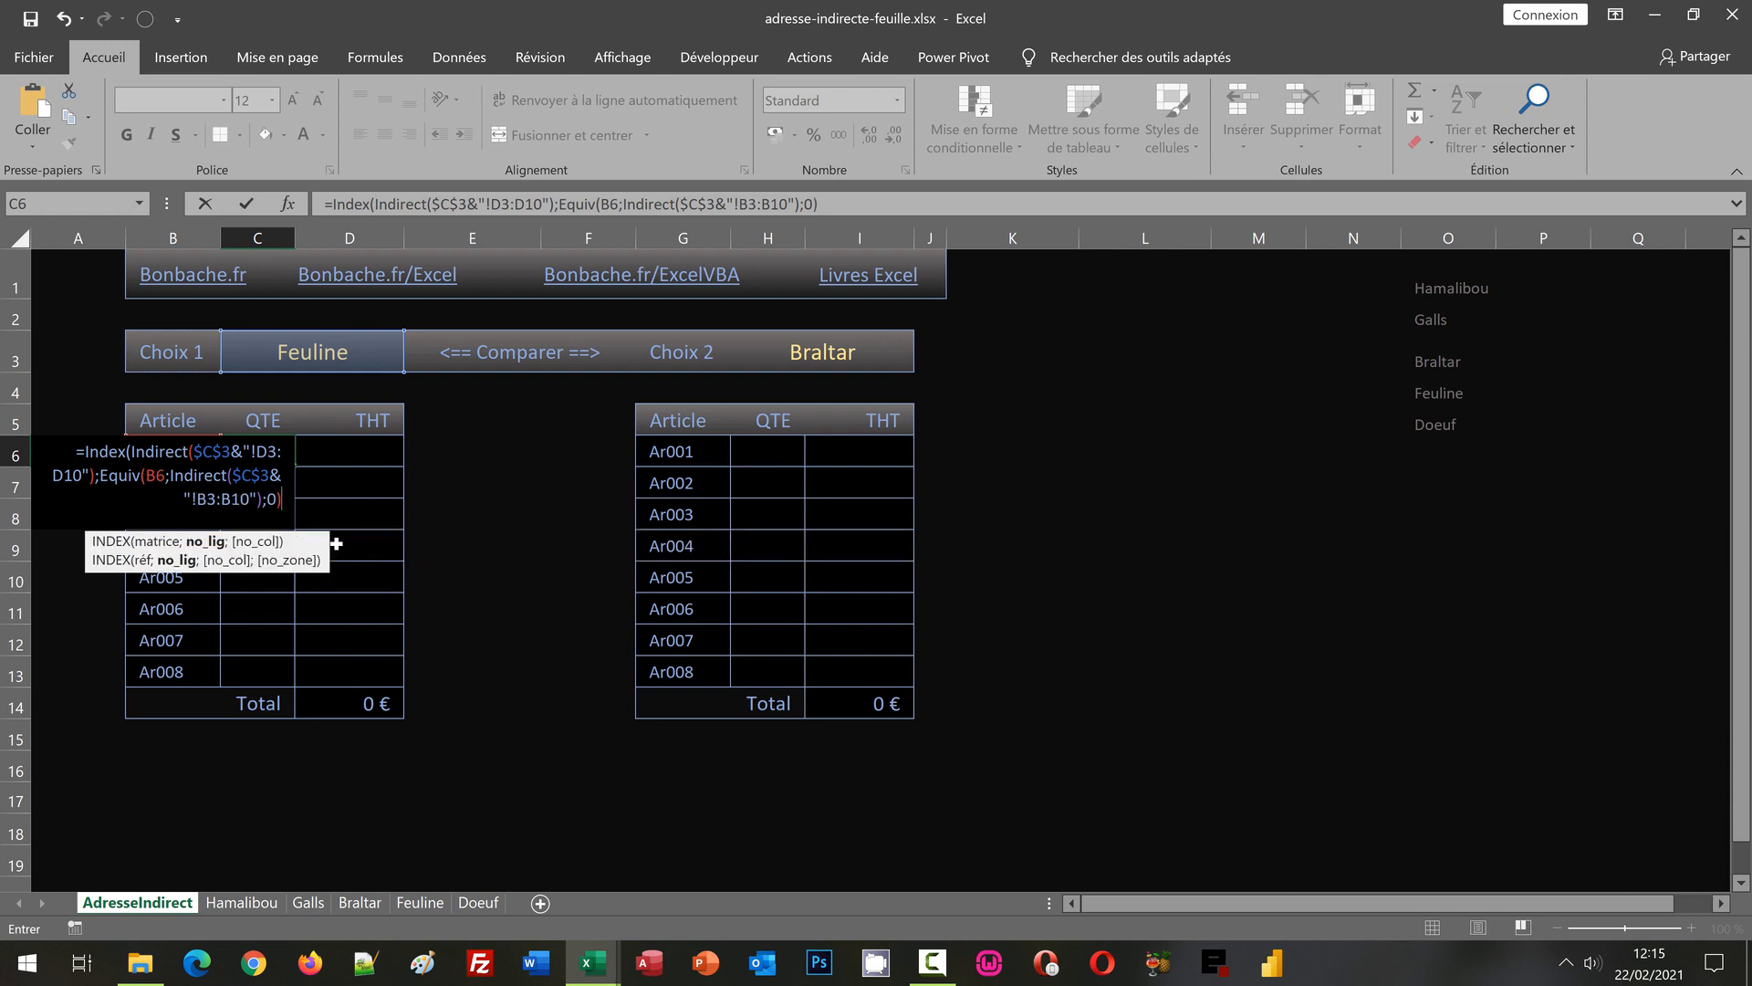
{"action": "type", "text": ")"}
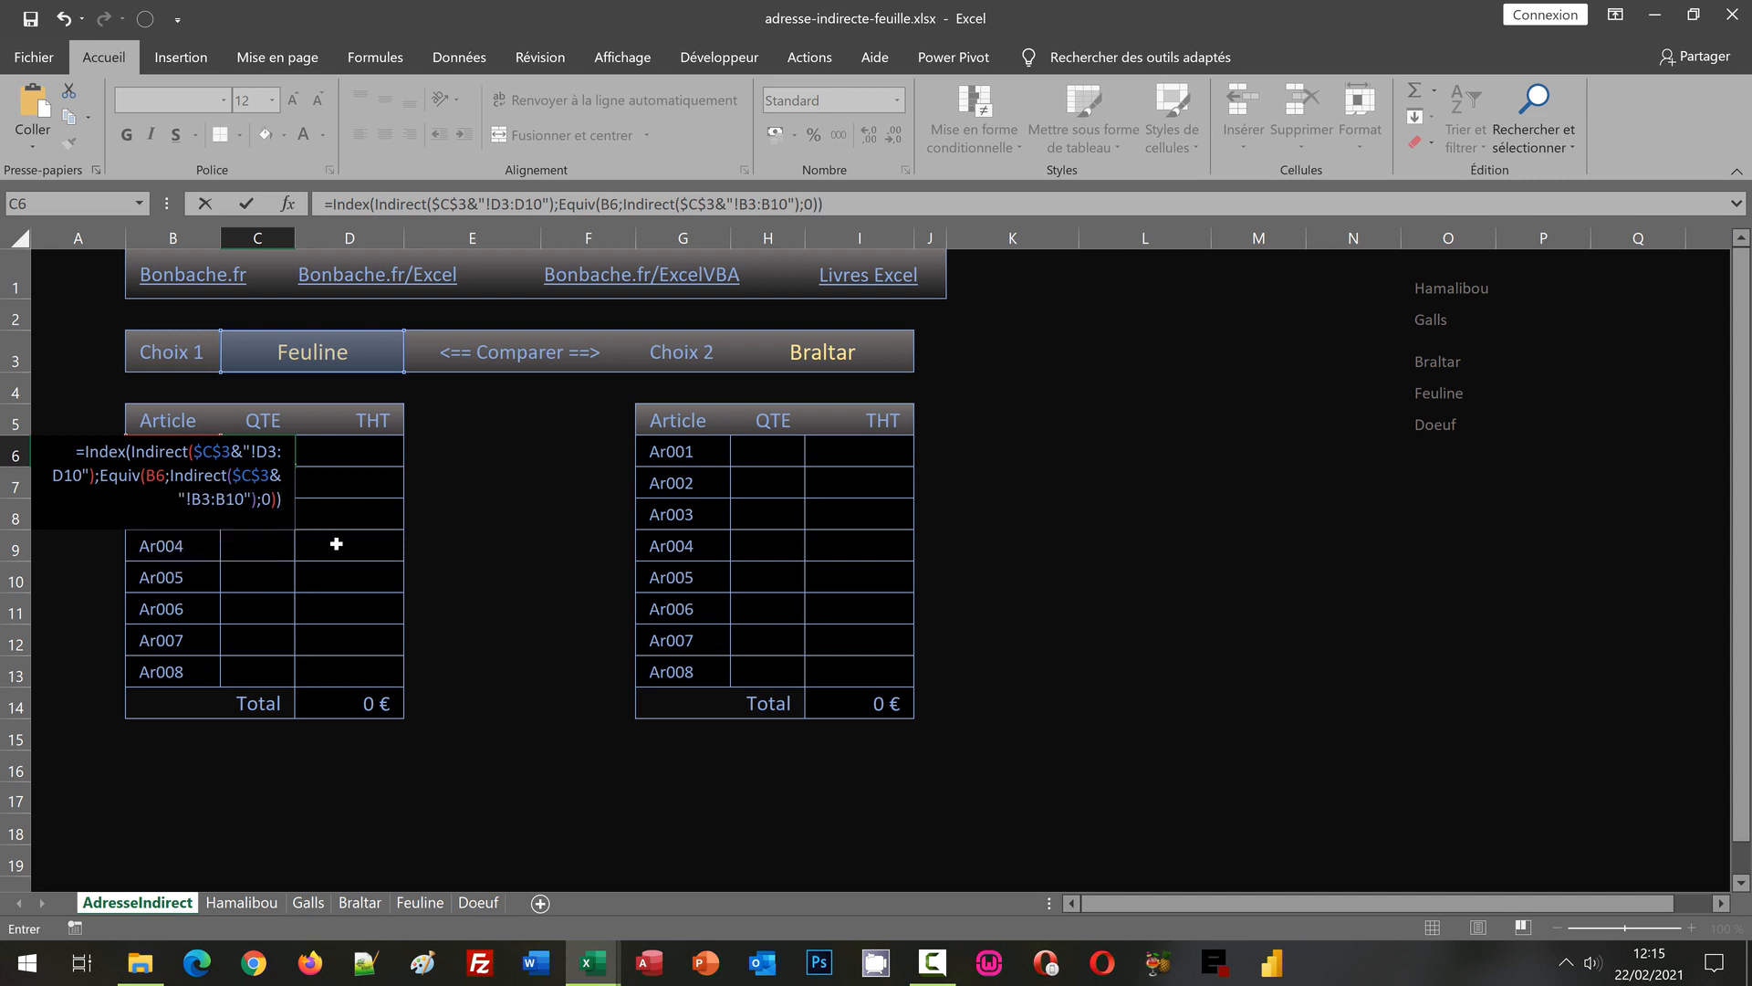
{"action": "key", "text": "ctrl+Return"}
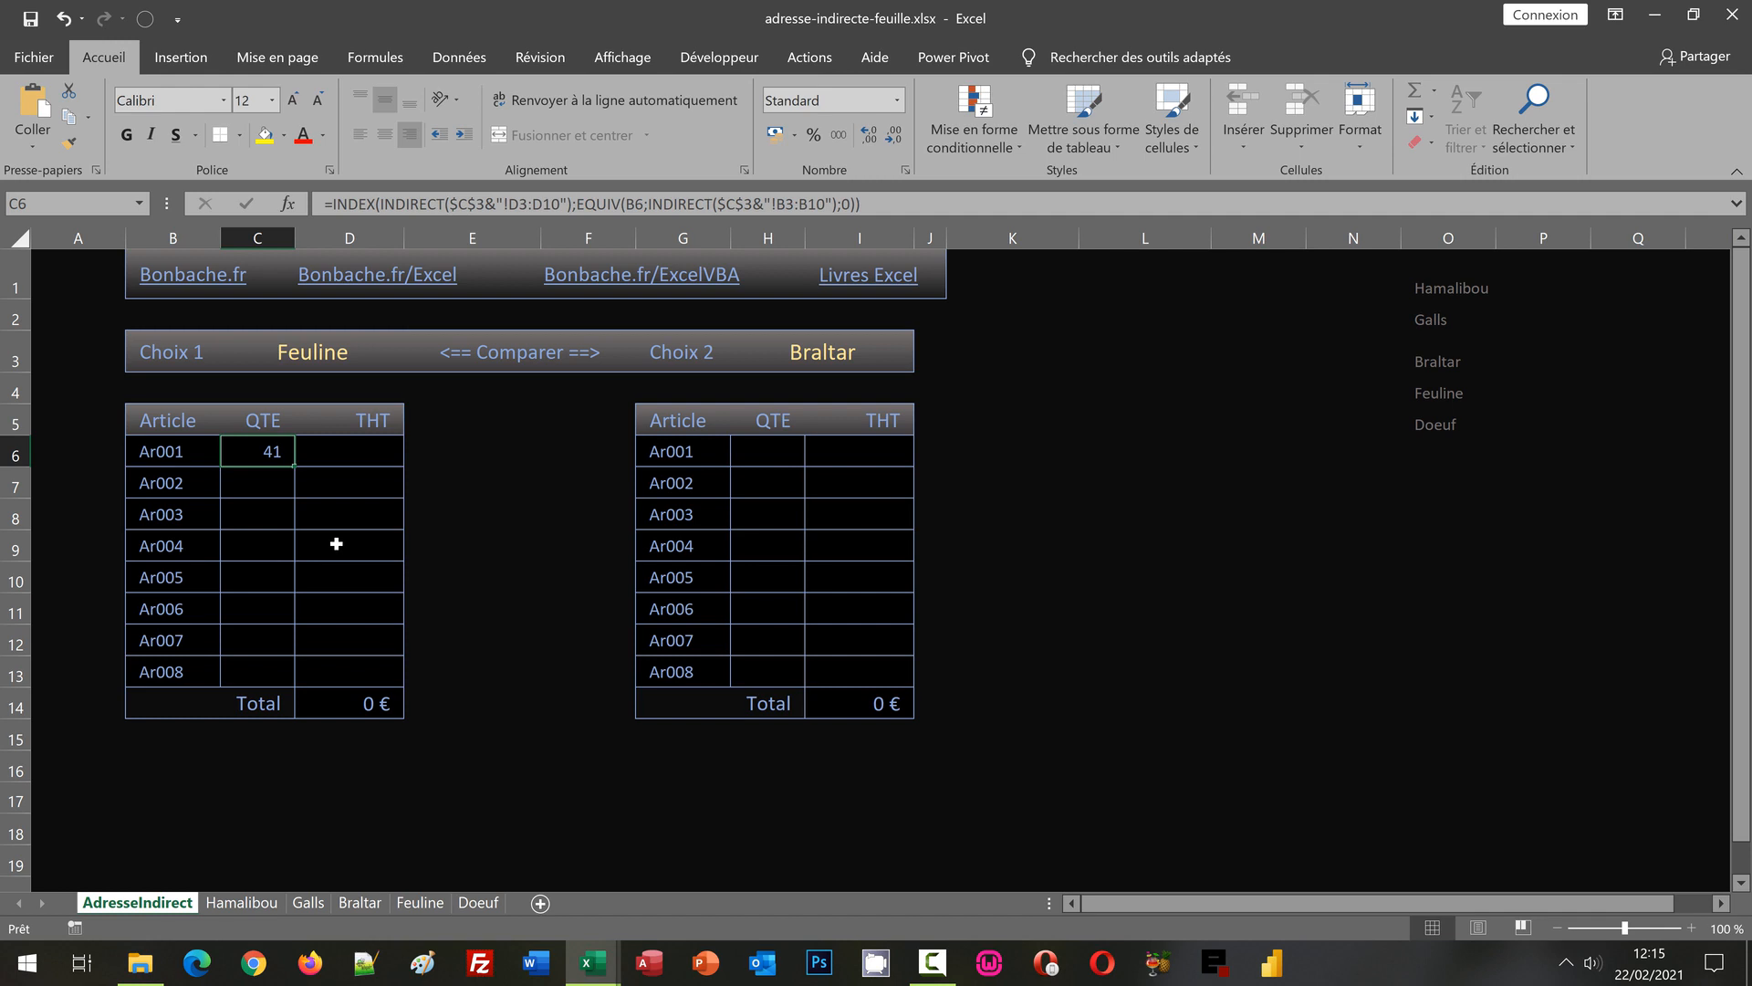
{"action": "double_click", "coordinate": [294, 466]}
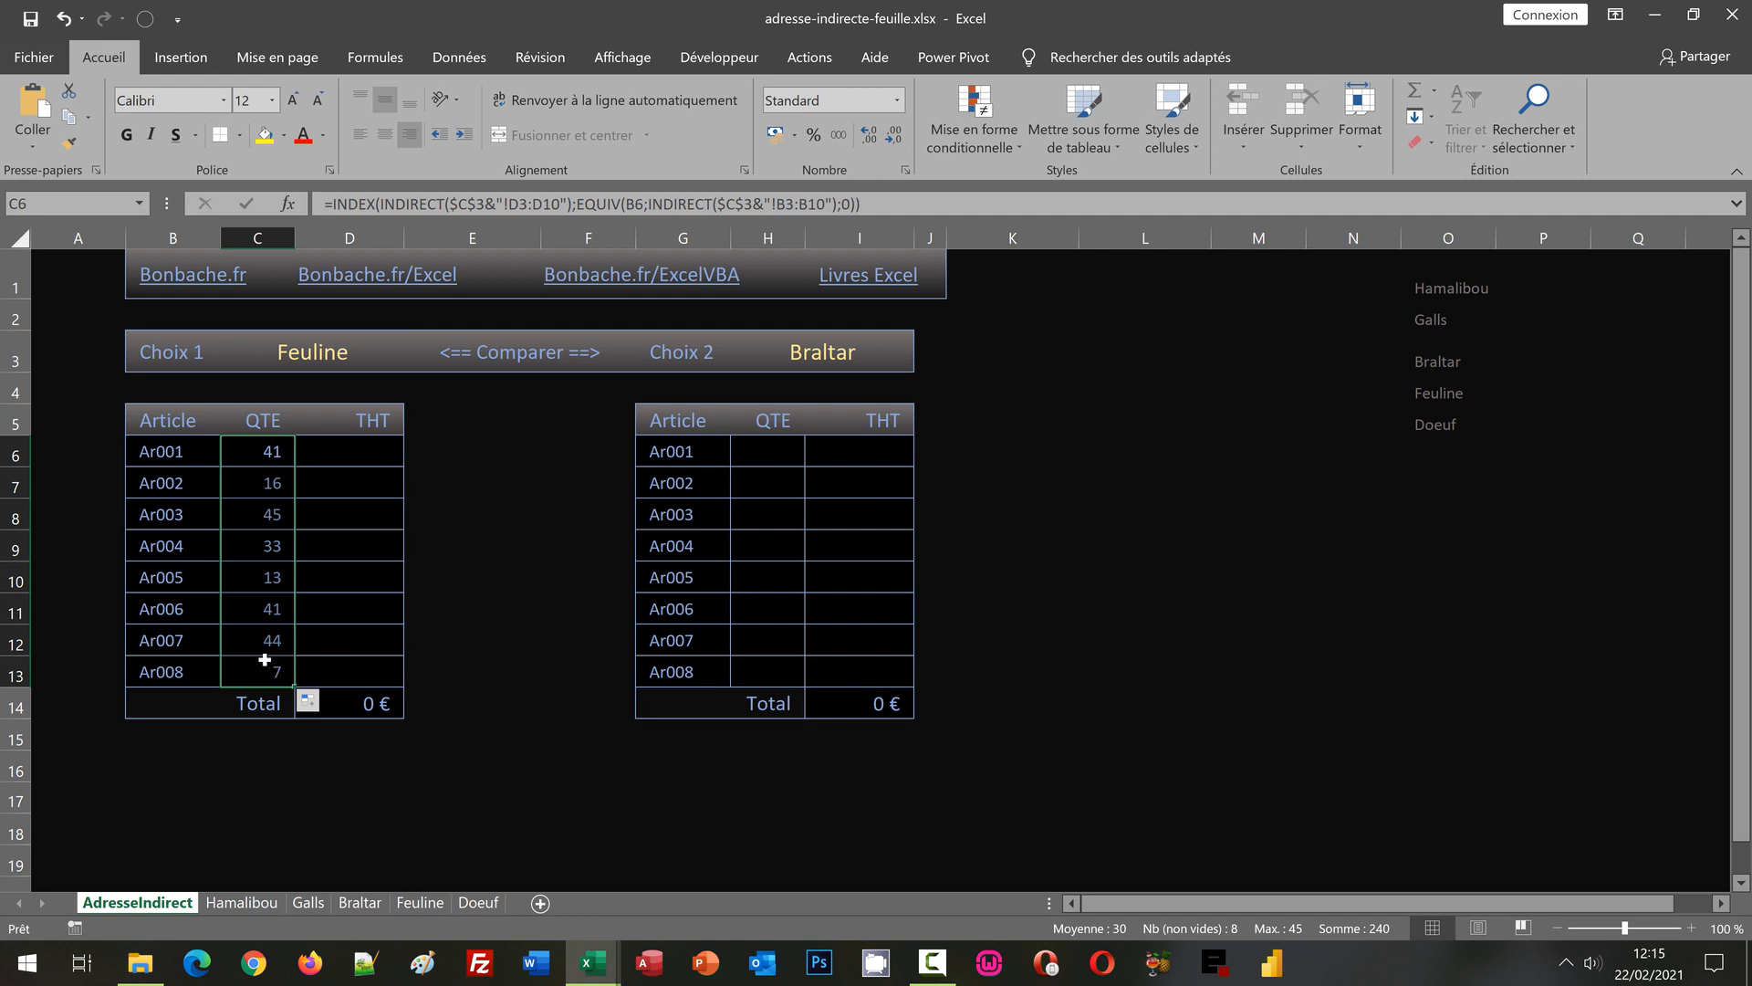
Step: Test the quantities by switching Choix 1 to Galls and back to Feuline, and compare them with the Feuline sheet's table
{"action": "left_click", "coordinate": [333, 354]}
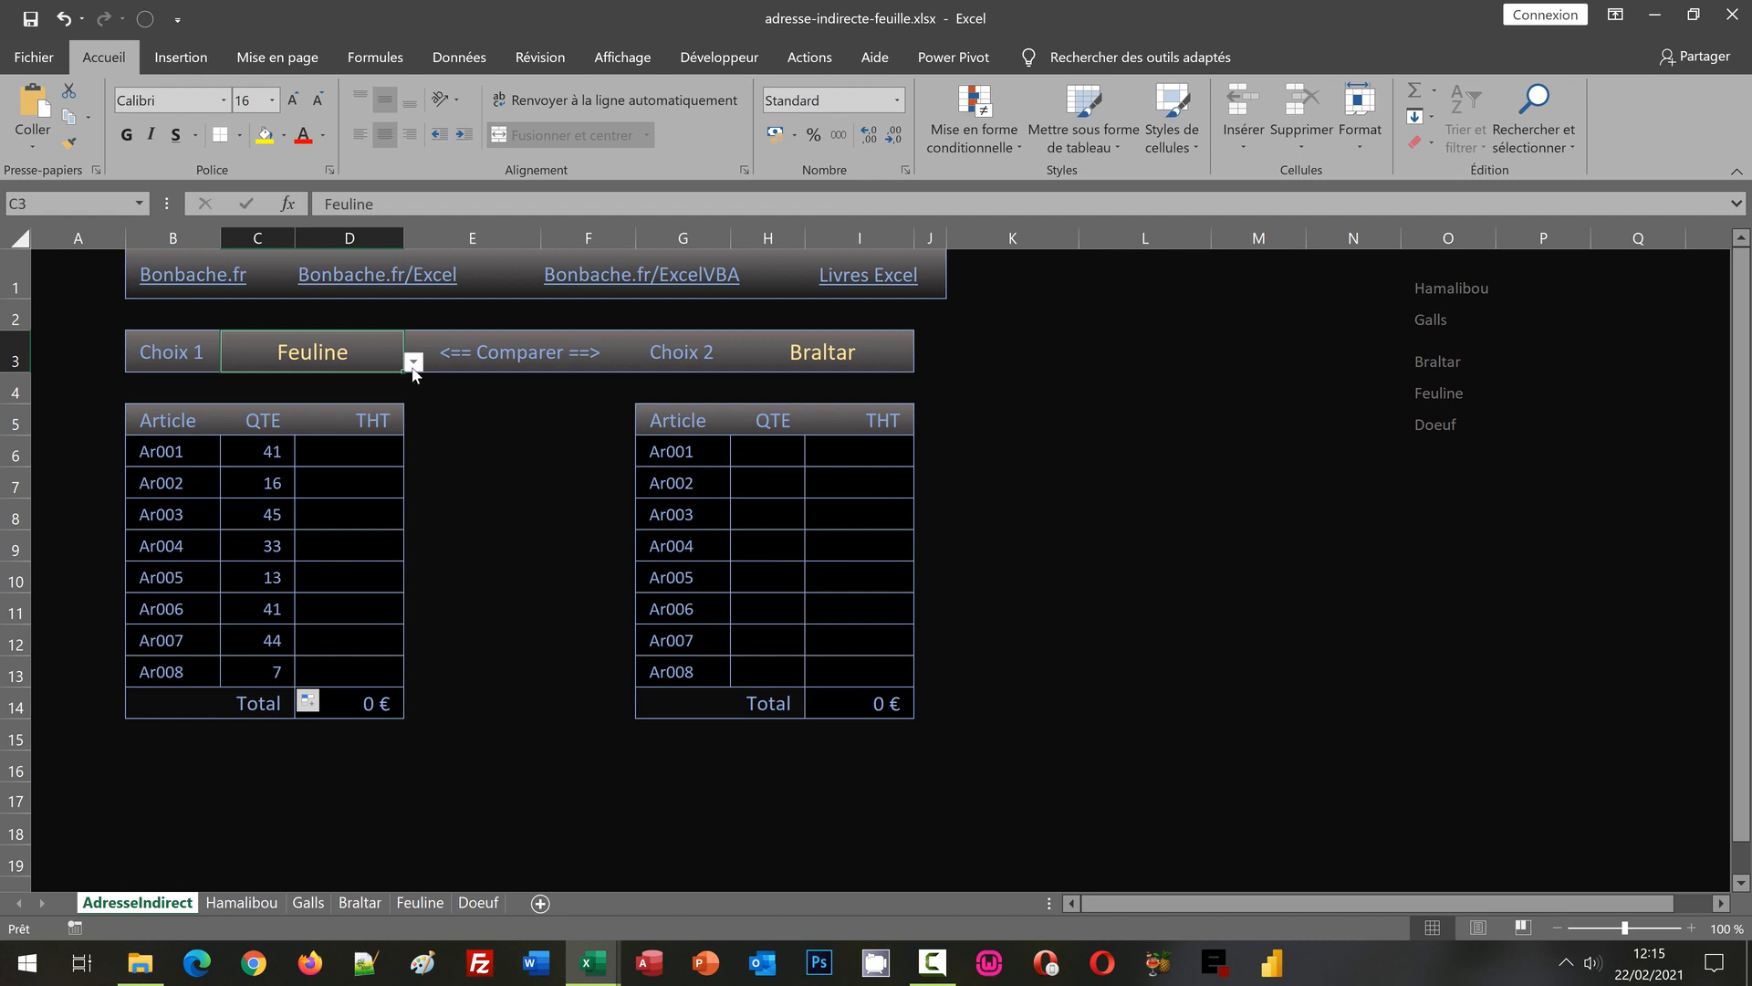
{"action": "left_click", "coordinate": [414, 362]}
{"action": "left_click", "coordinate": [392, 396]}
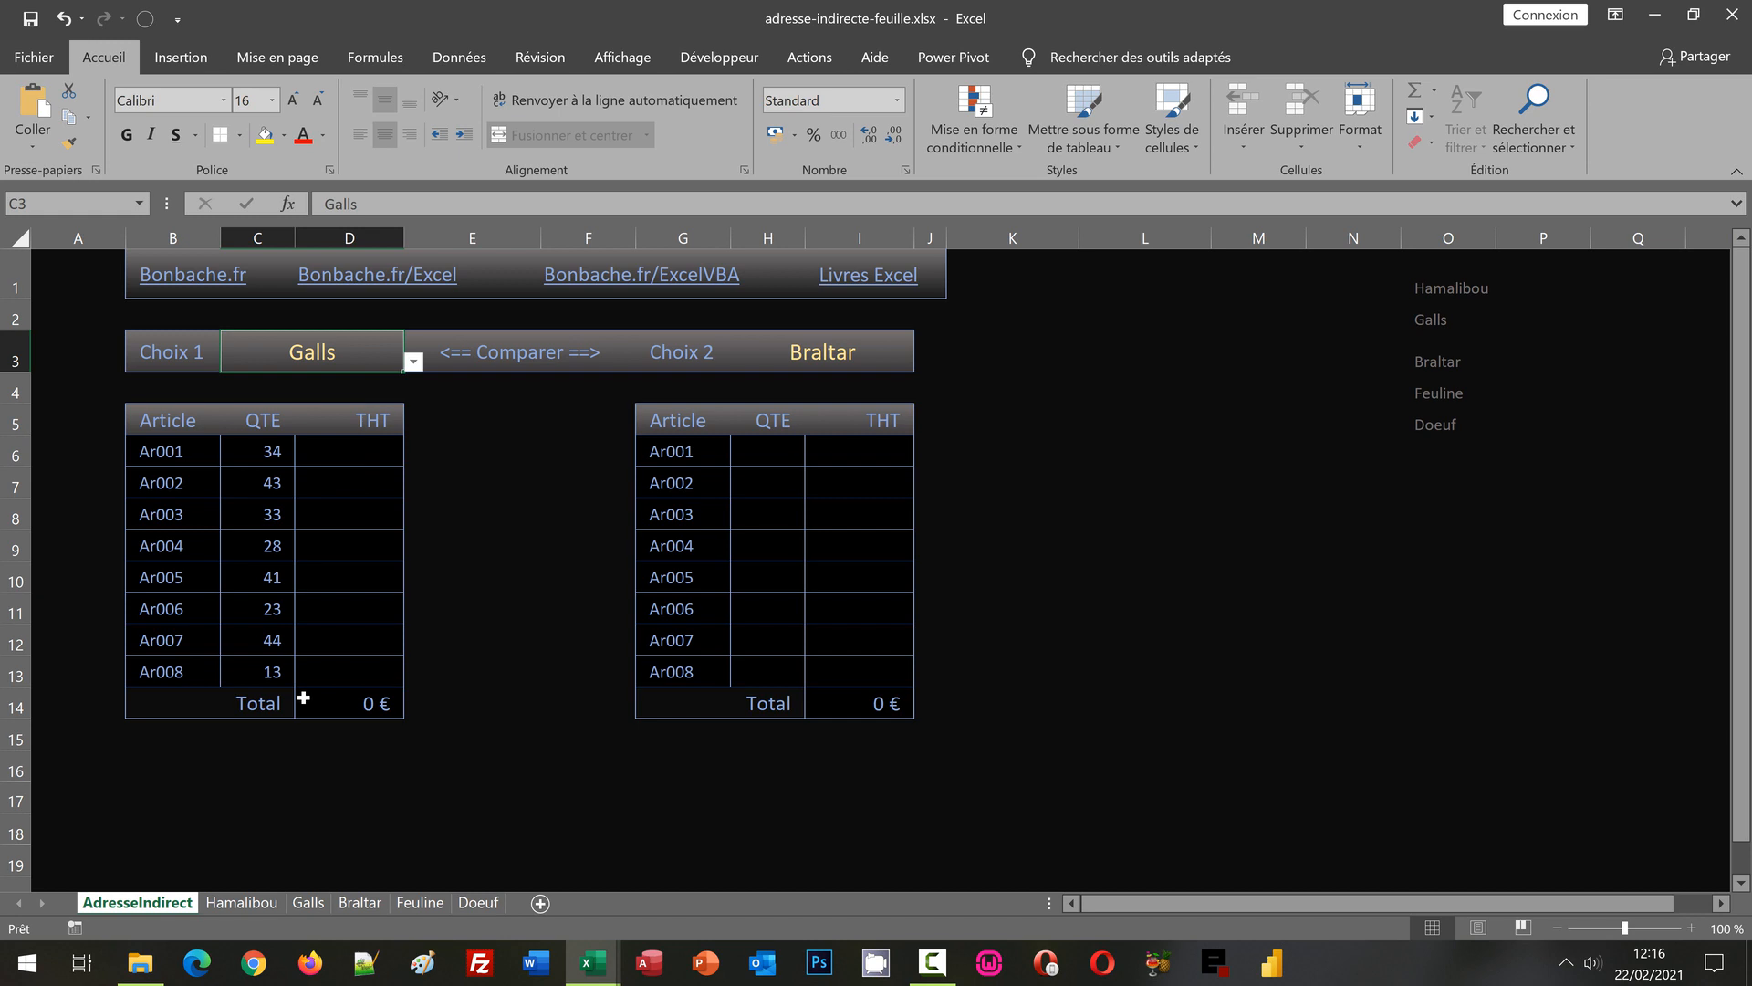
{"action": "left_click", "coordinate": [413, 363]}
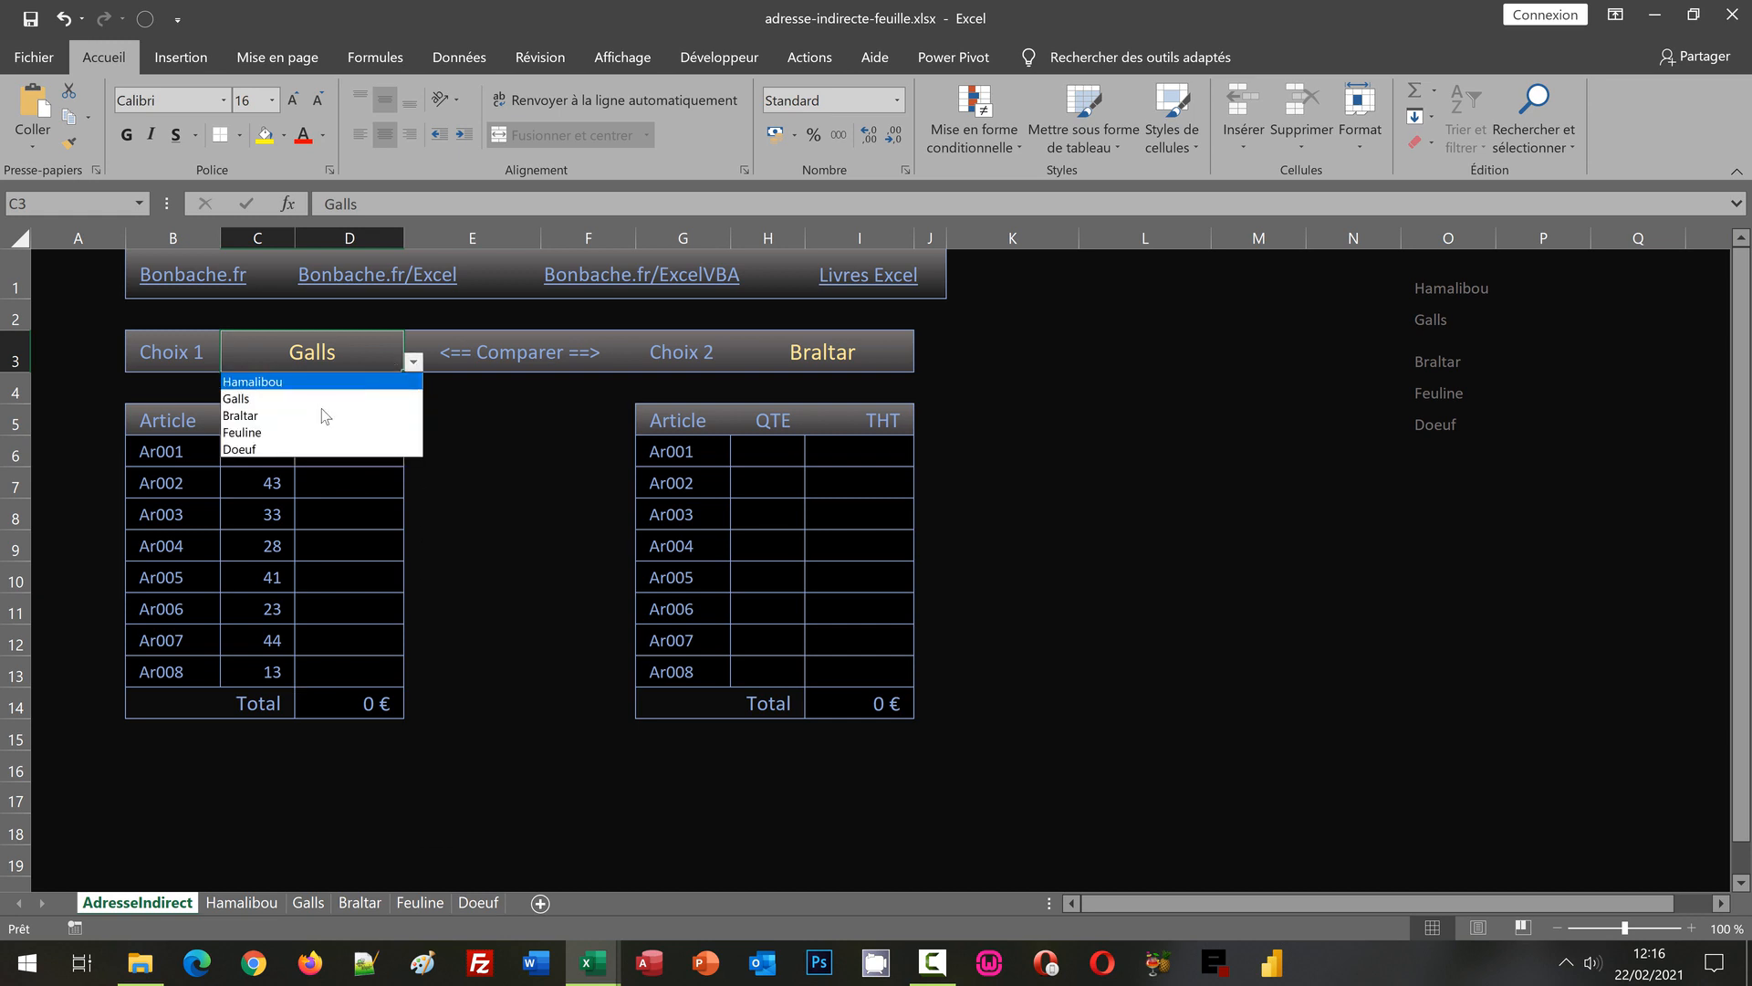
{"action": "left_click", "coordinate": [309, 435]}
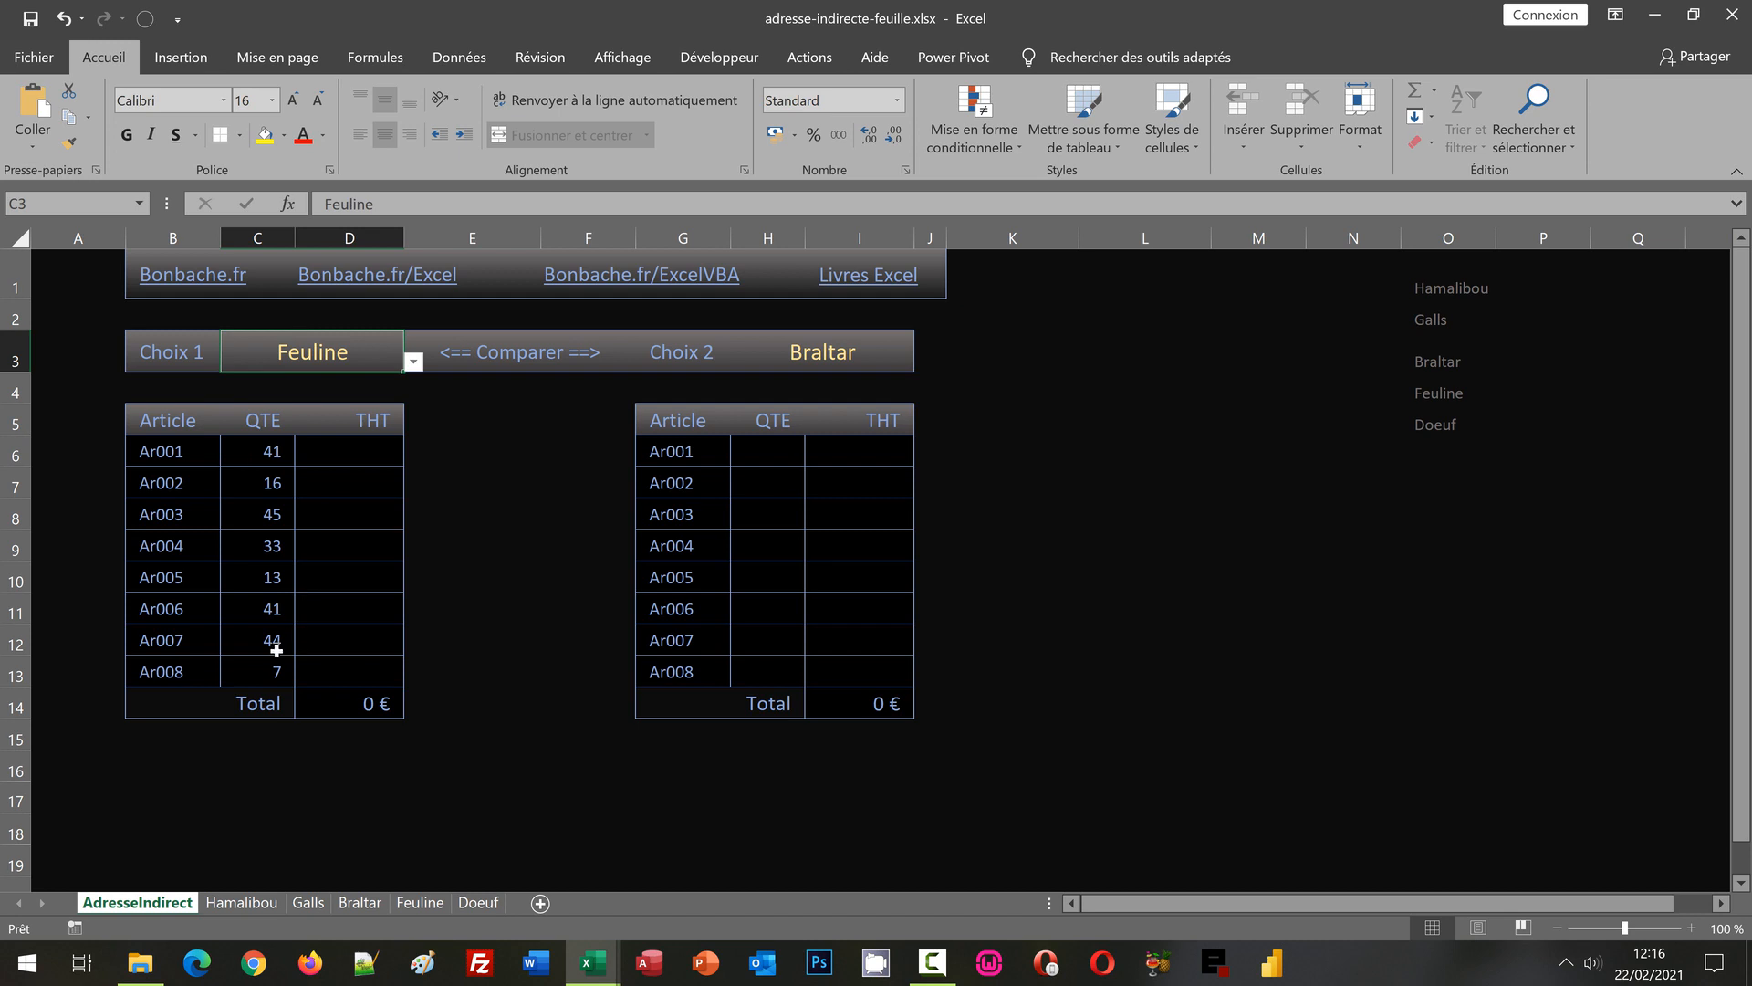
{"action": "left_click", "coordinate": [419, 906]}
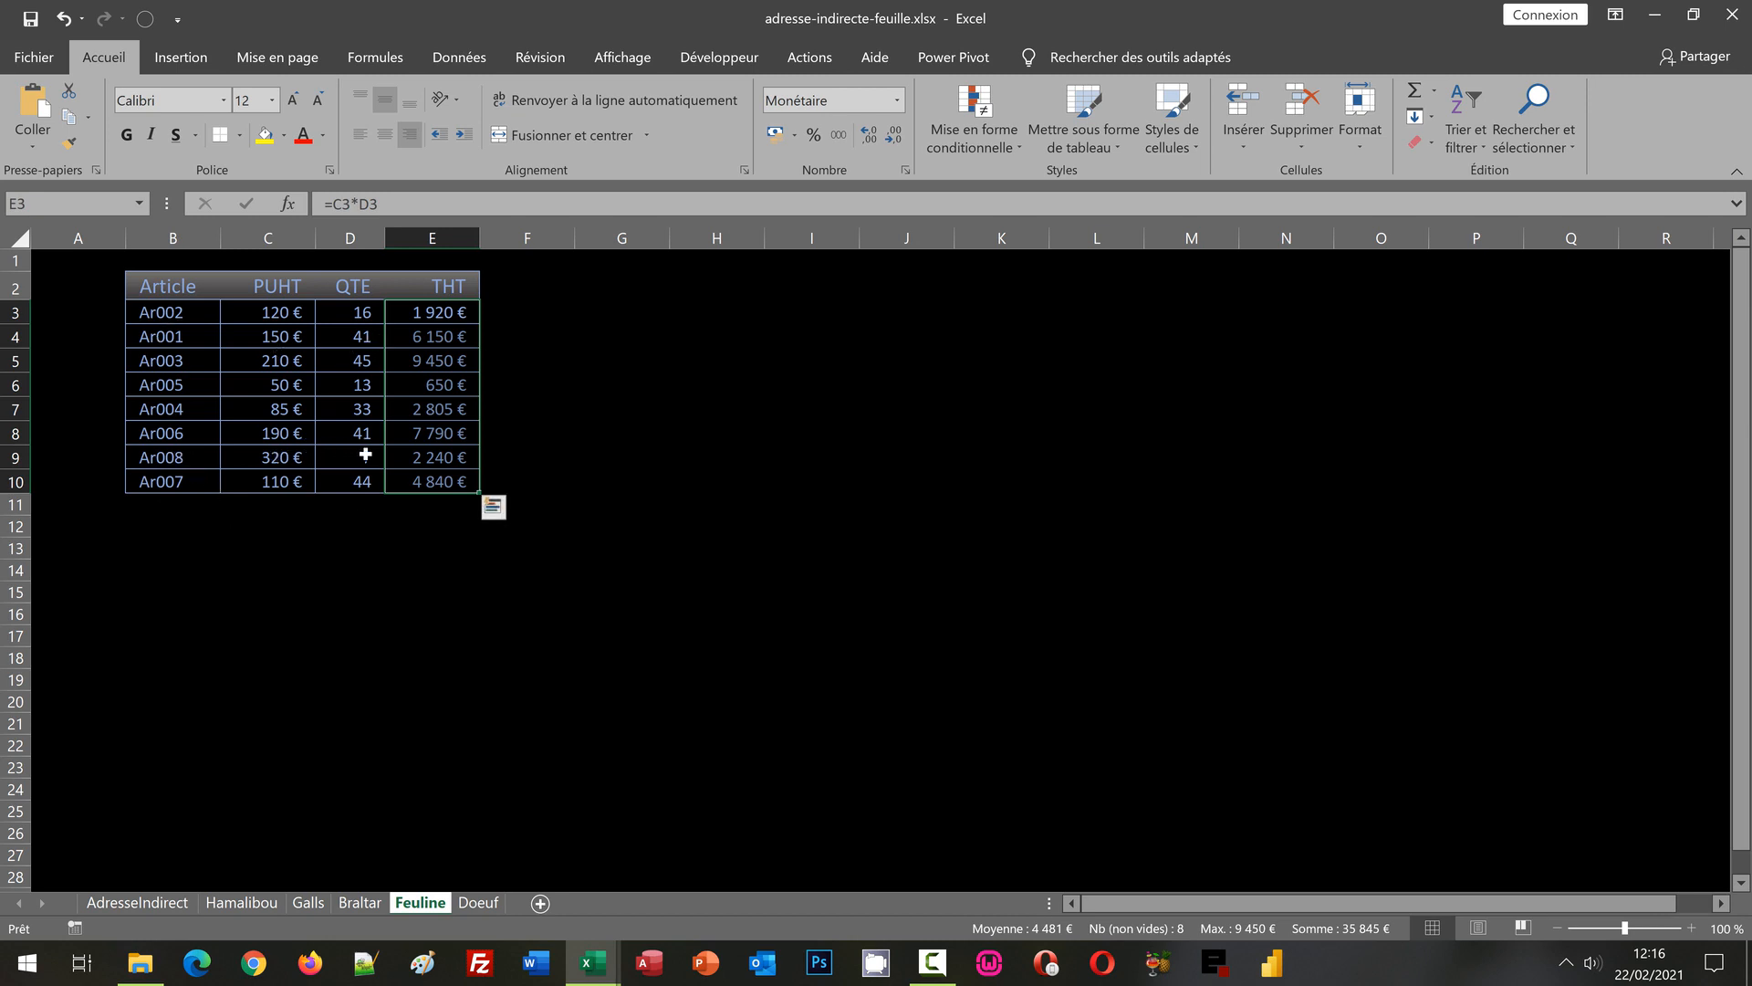
{"action": "left_click", "coordinate": [139, 903]}
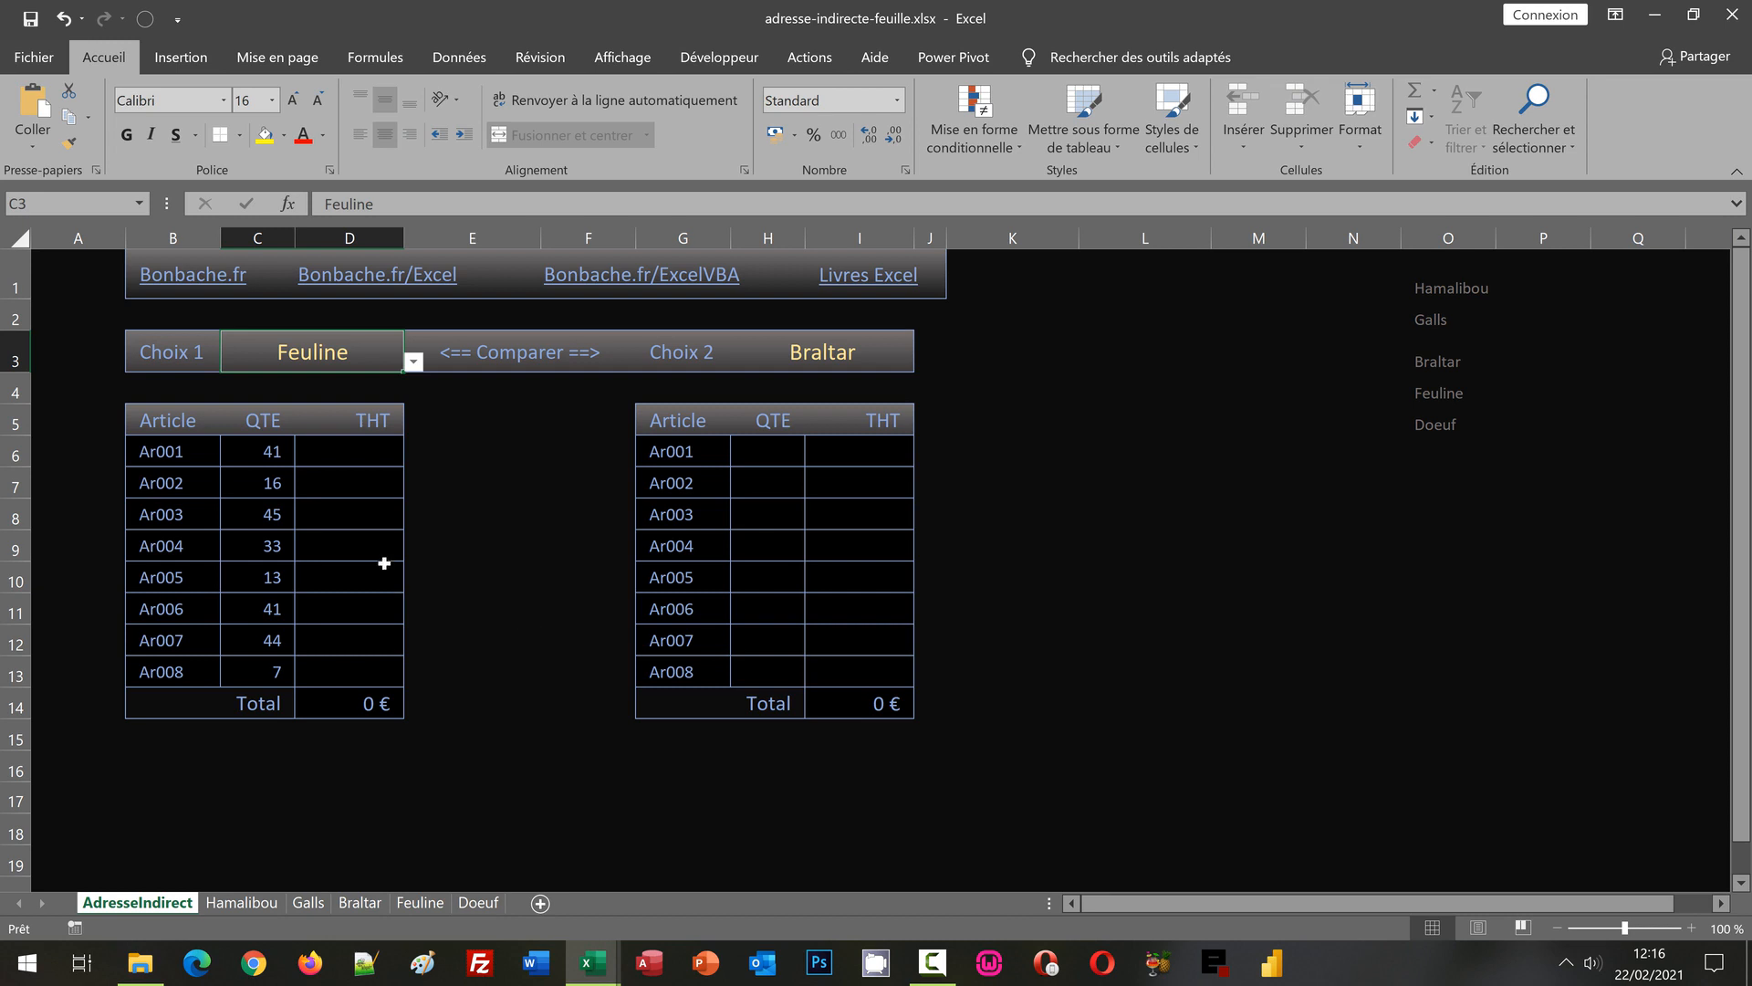
Step: Copy the full formula text of cell C6 and paste it into the first THT cell, D6
{"action": "left_click", "coordinate": [274, 457]}
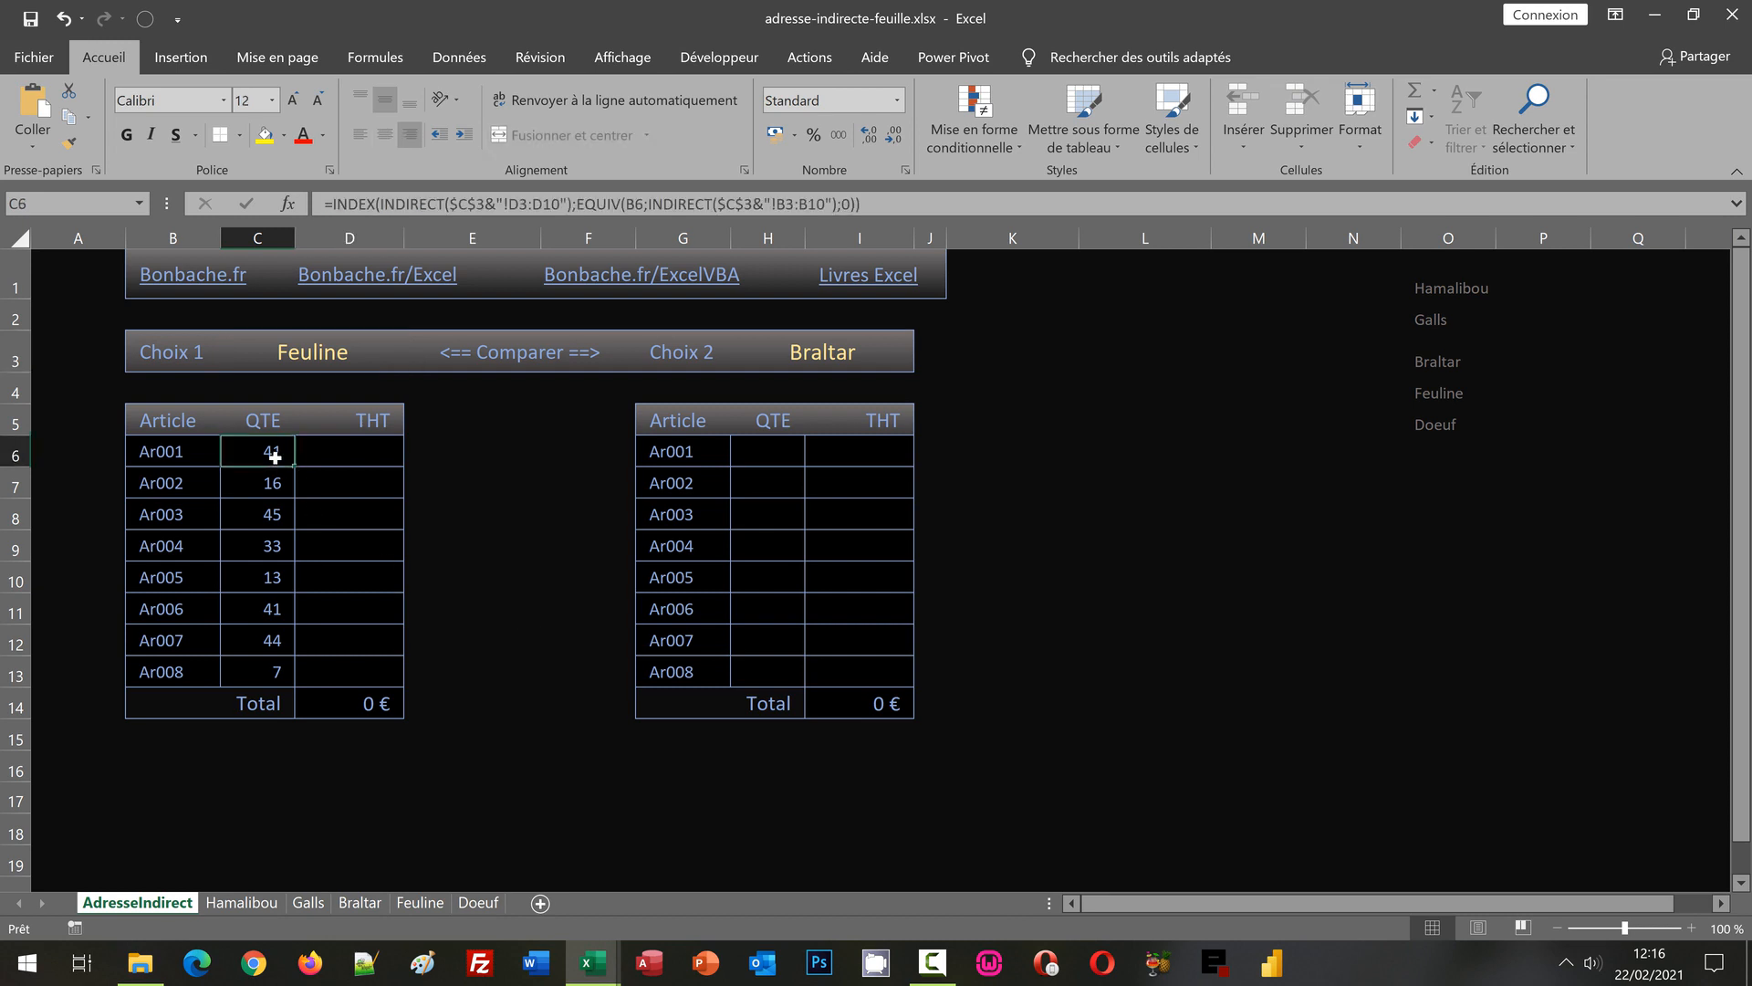
{"action": "left_click", "coordinate": [873, 203]}
{"action": "left_click_drag", "start_coordinate": [873, 203], "coordinate": [287, 214]}
{"action": "key", "text": "ctrl+c"}
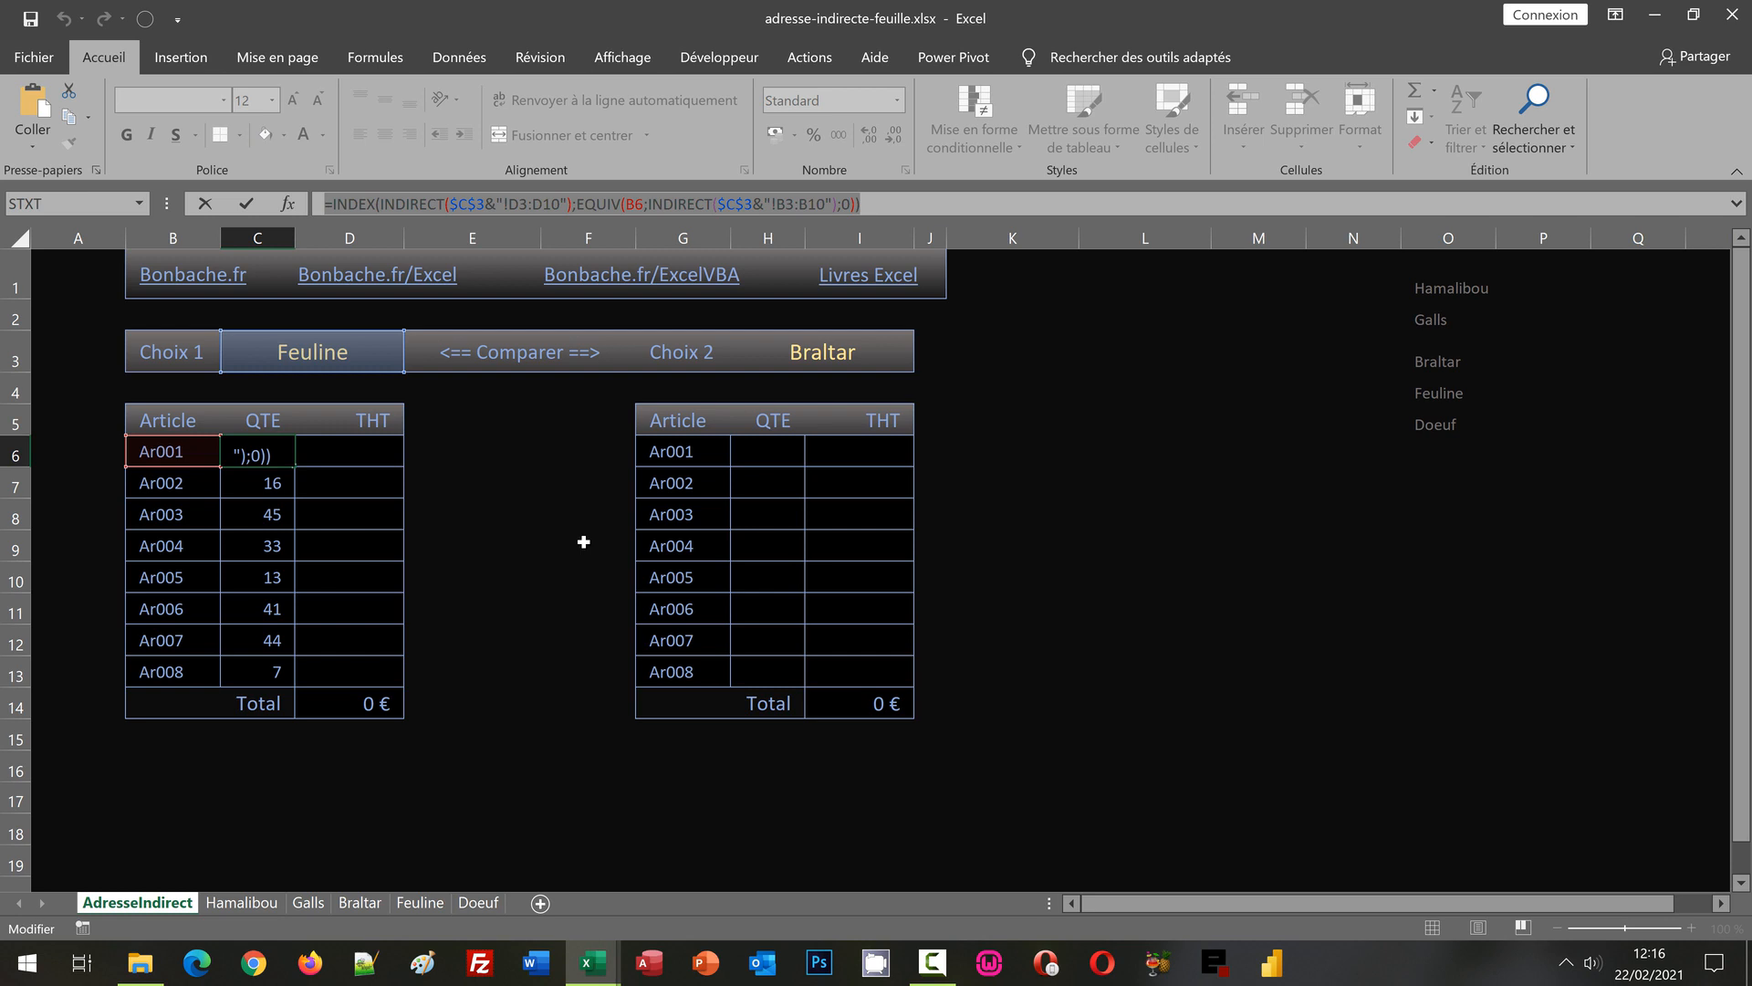
{"action": "key", "text": "Return"}
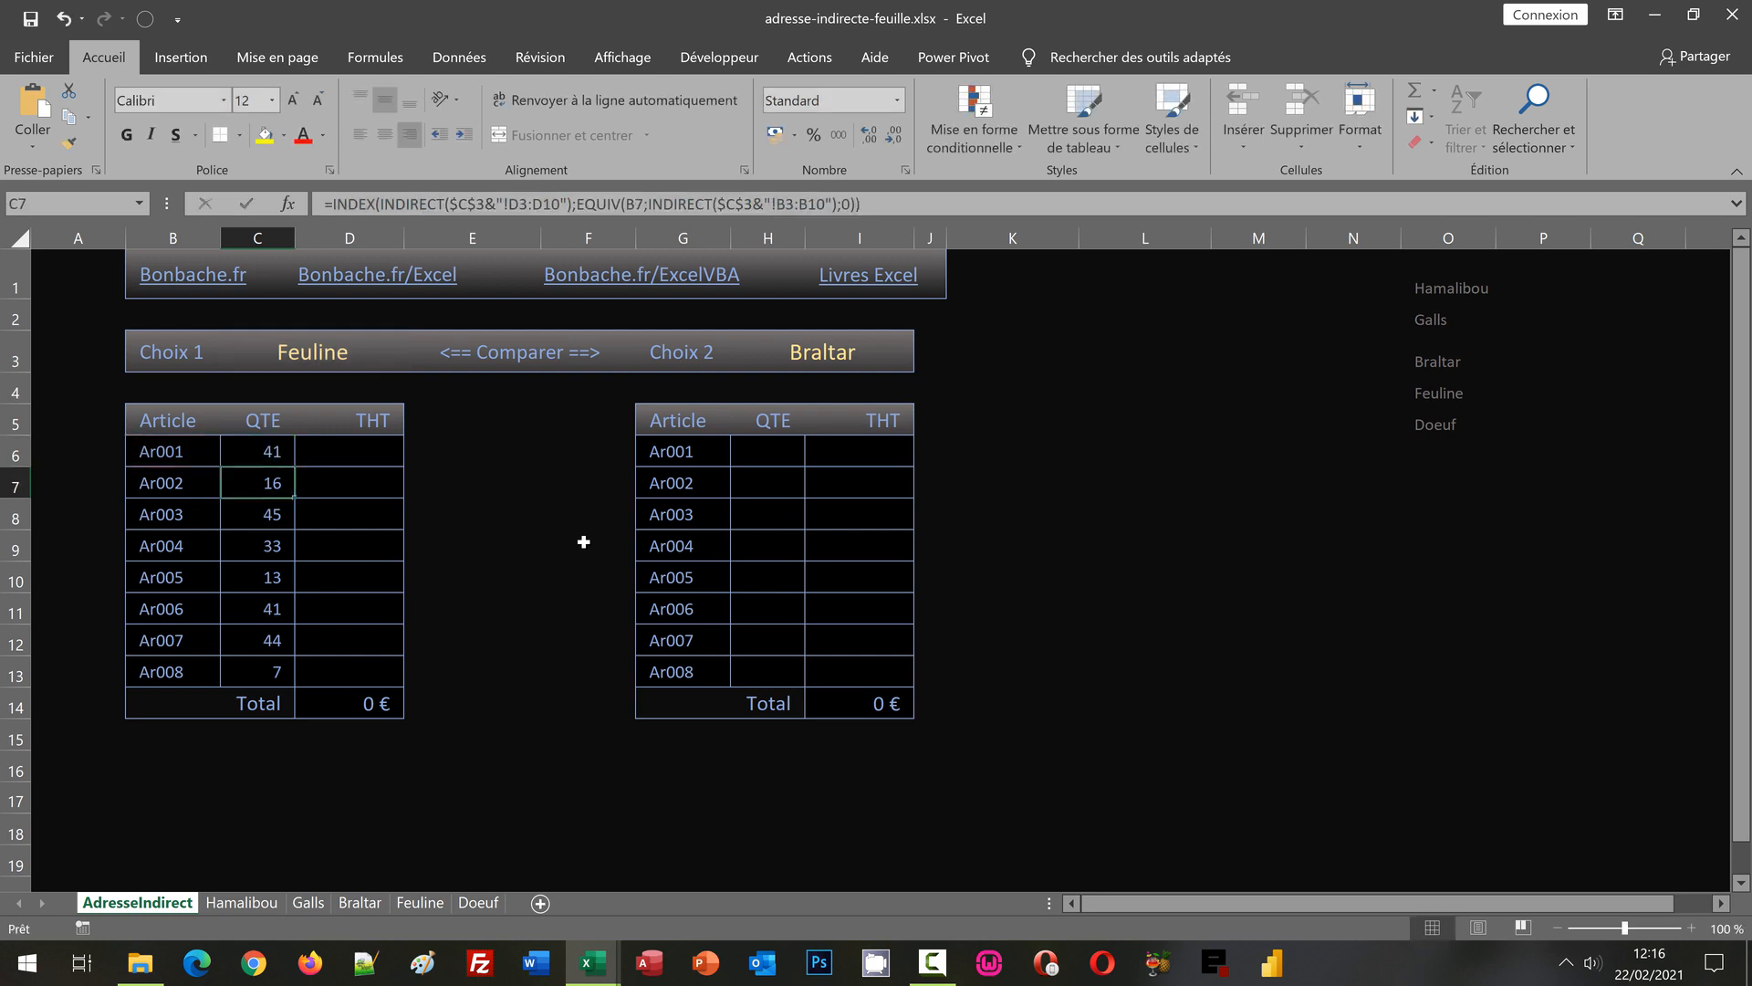
{"action": "left_click", "coordinate": [349, 450]}
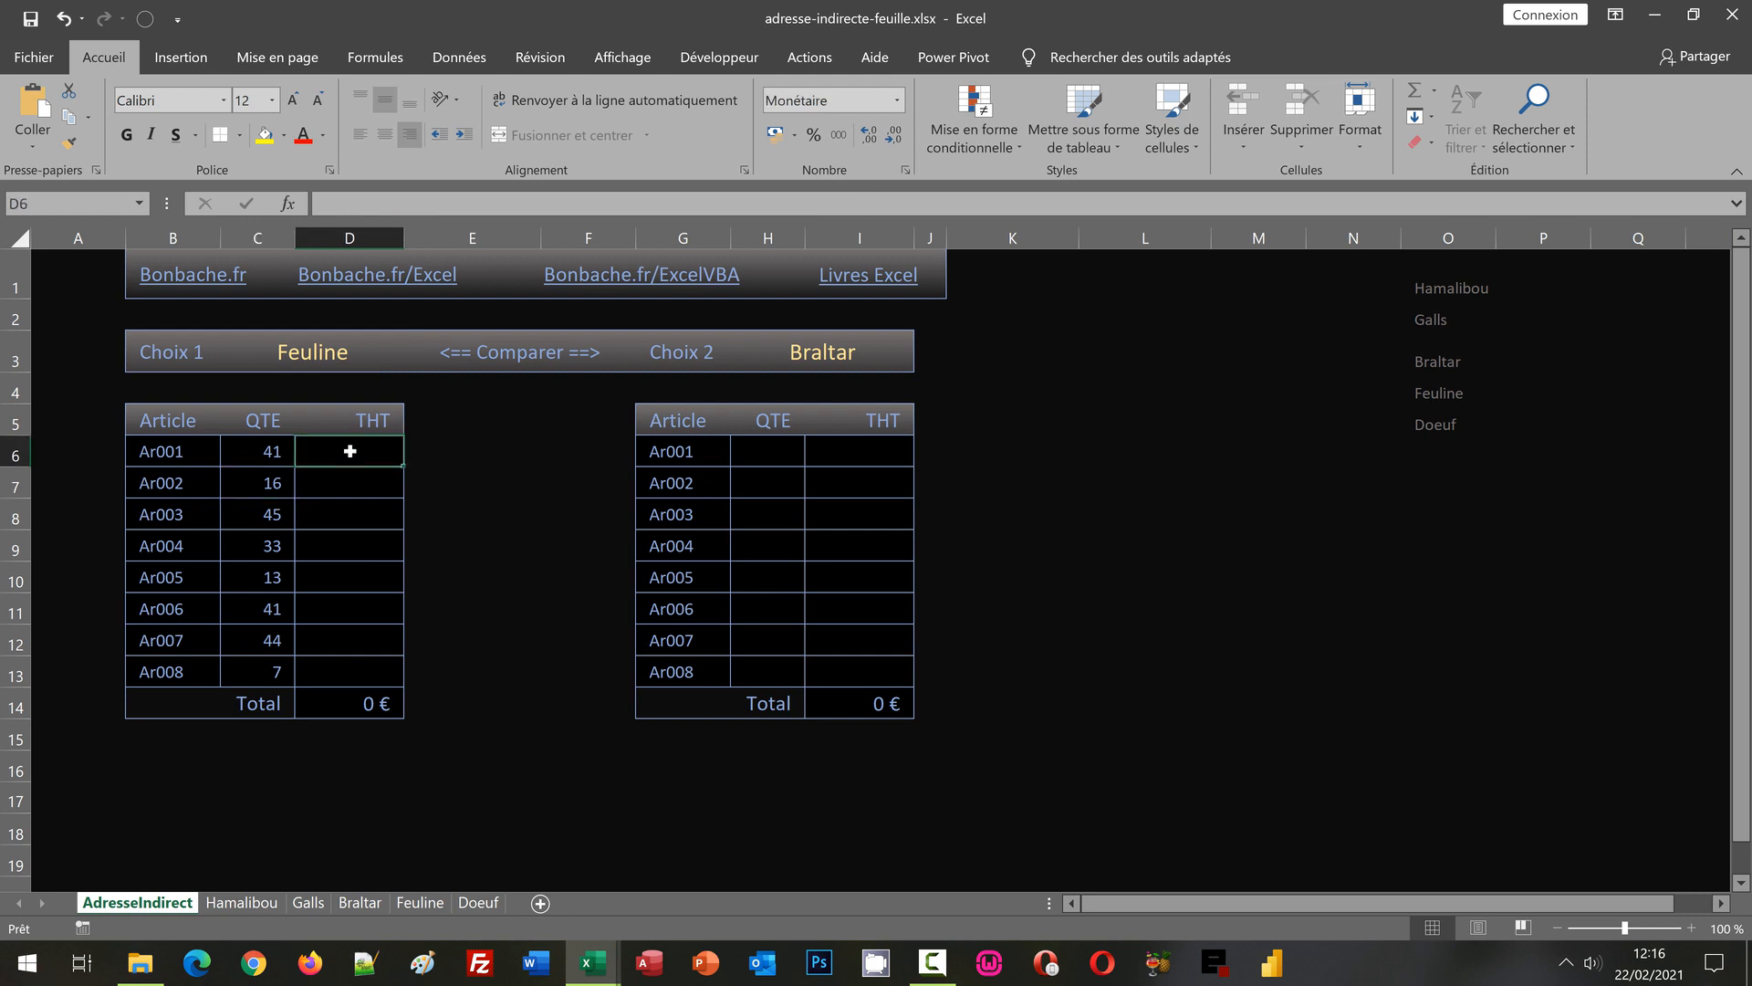
{"action": "left_click", "coordinate": [365, 198]}
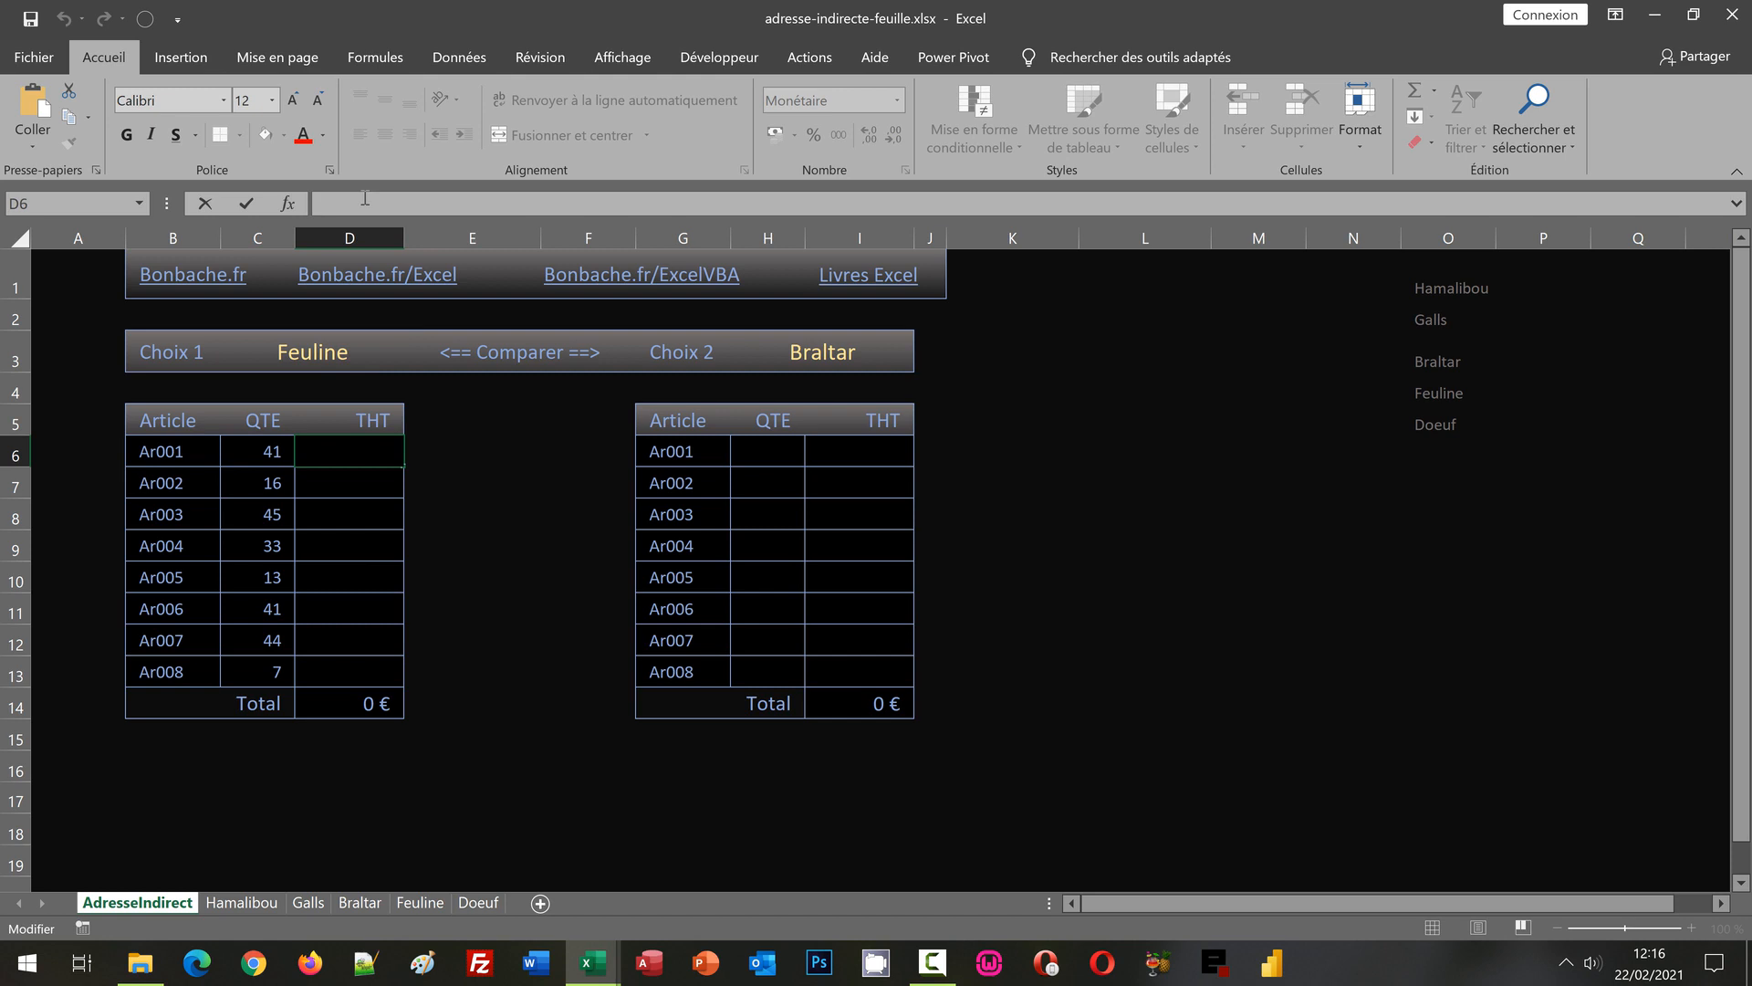
{"action": "key", "text": "ctrl+v"}
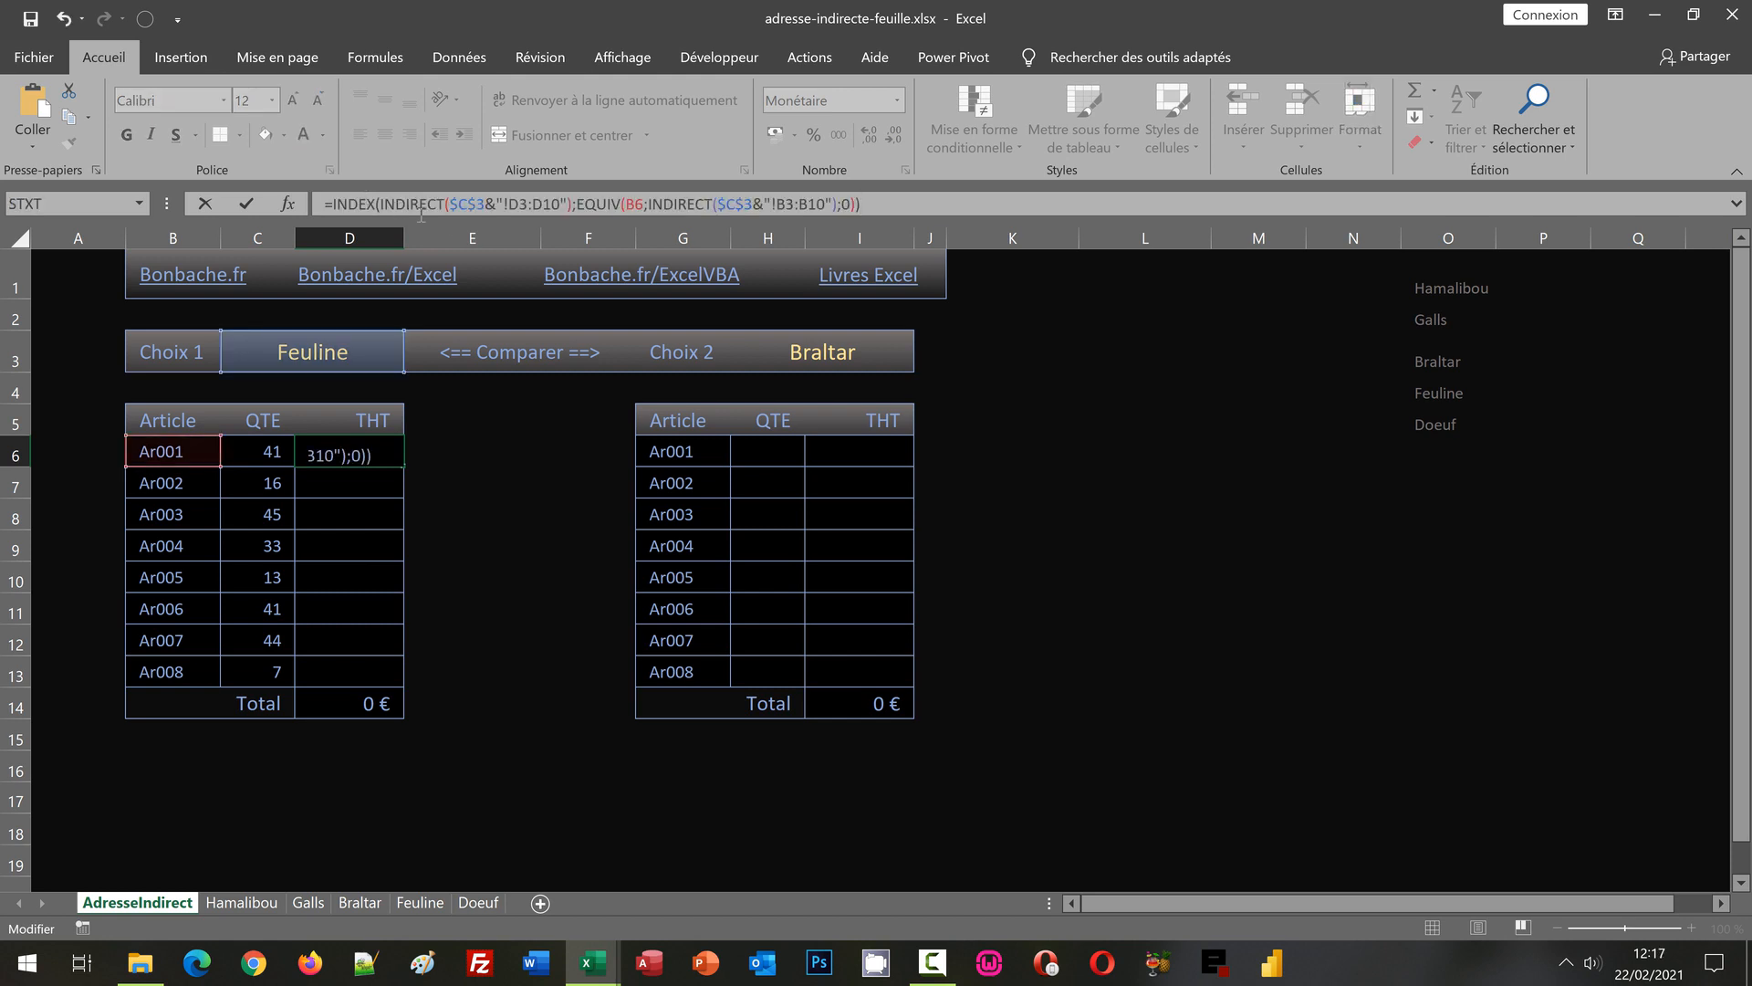
Step: Change the first INDIRECT range in D6 to E3:E10, validate the formula and fill it down the THT column to D13
{"action": "left_click", "coordinate": [520, 203]}
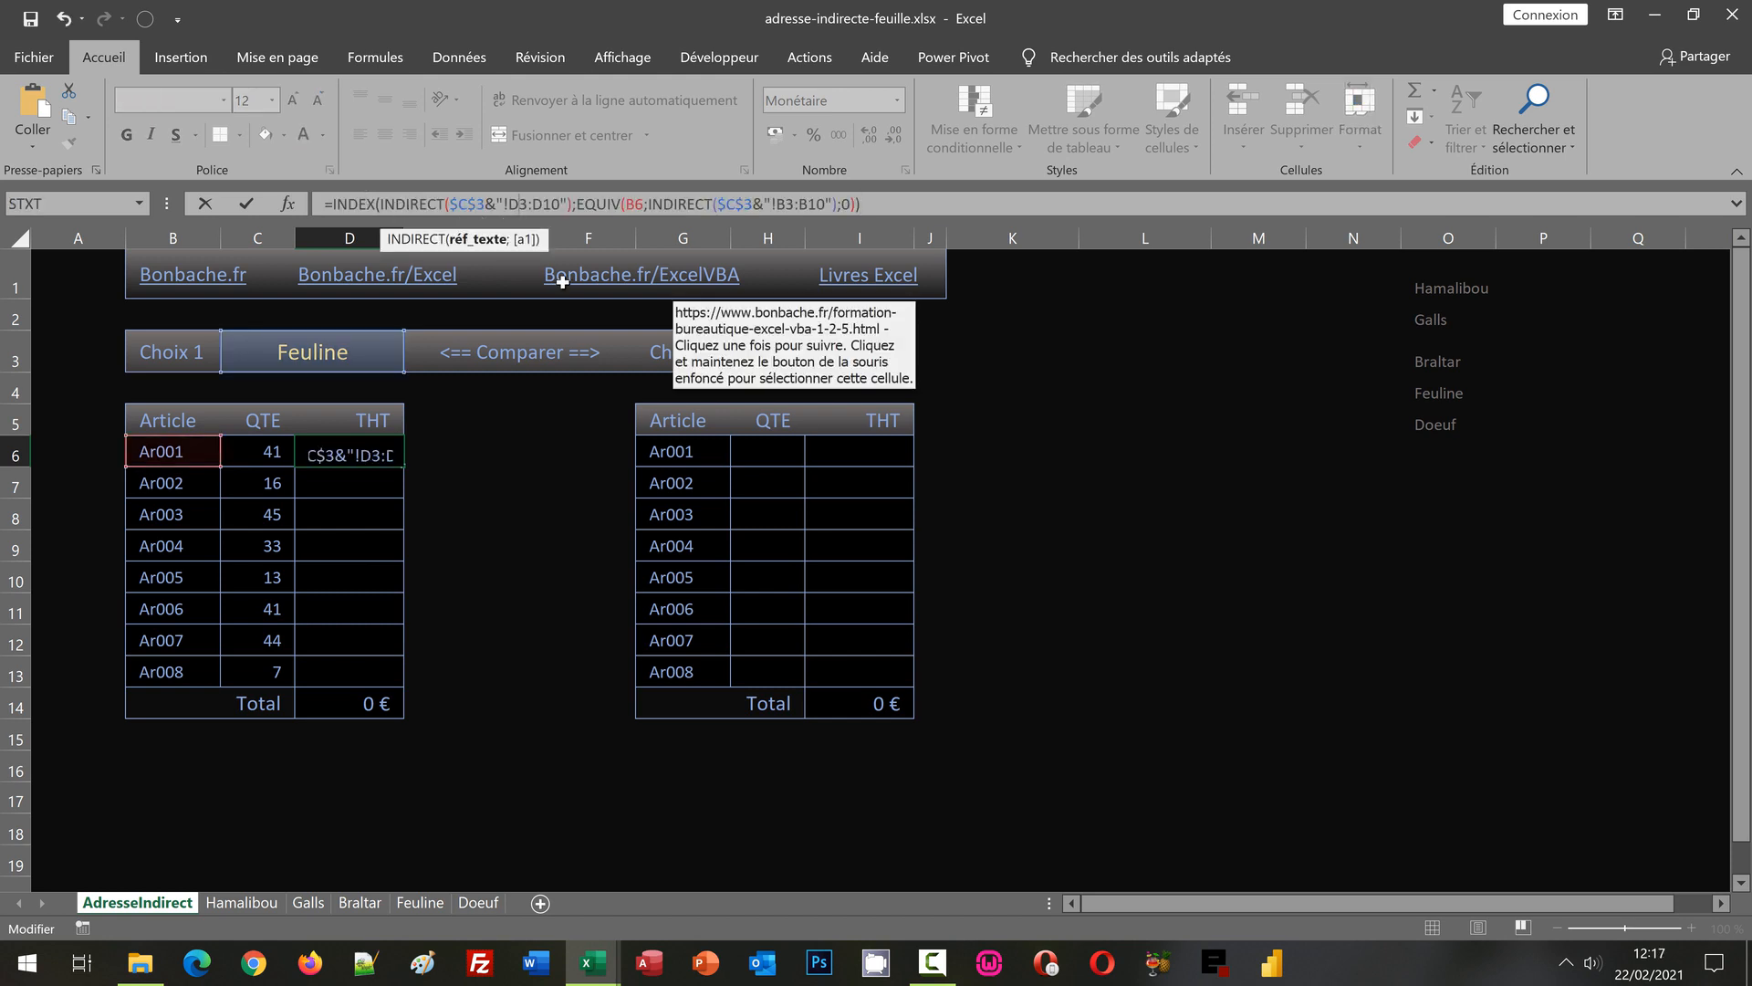
{"action": "key", "text": "BackSpace"}
{"action": "type", "text": "E"}
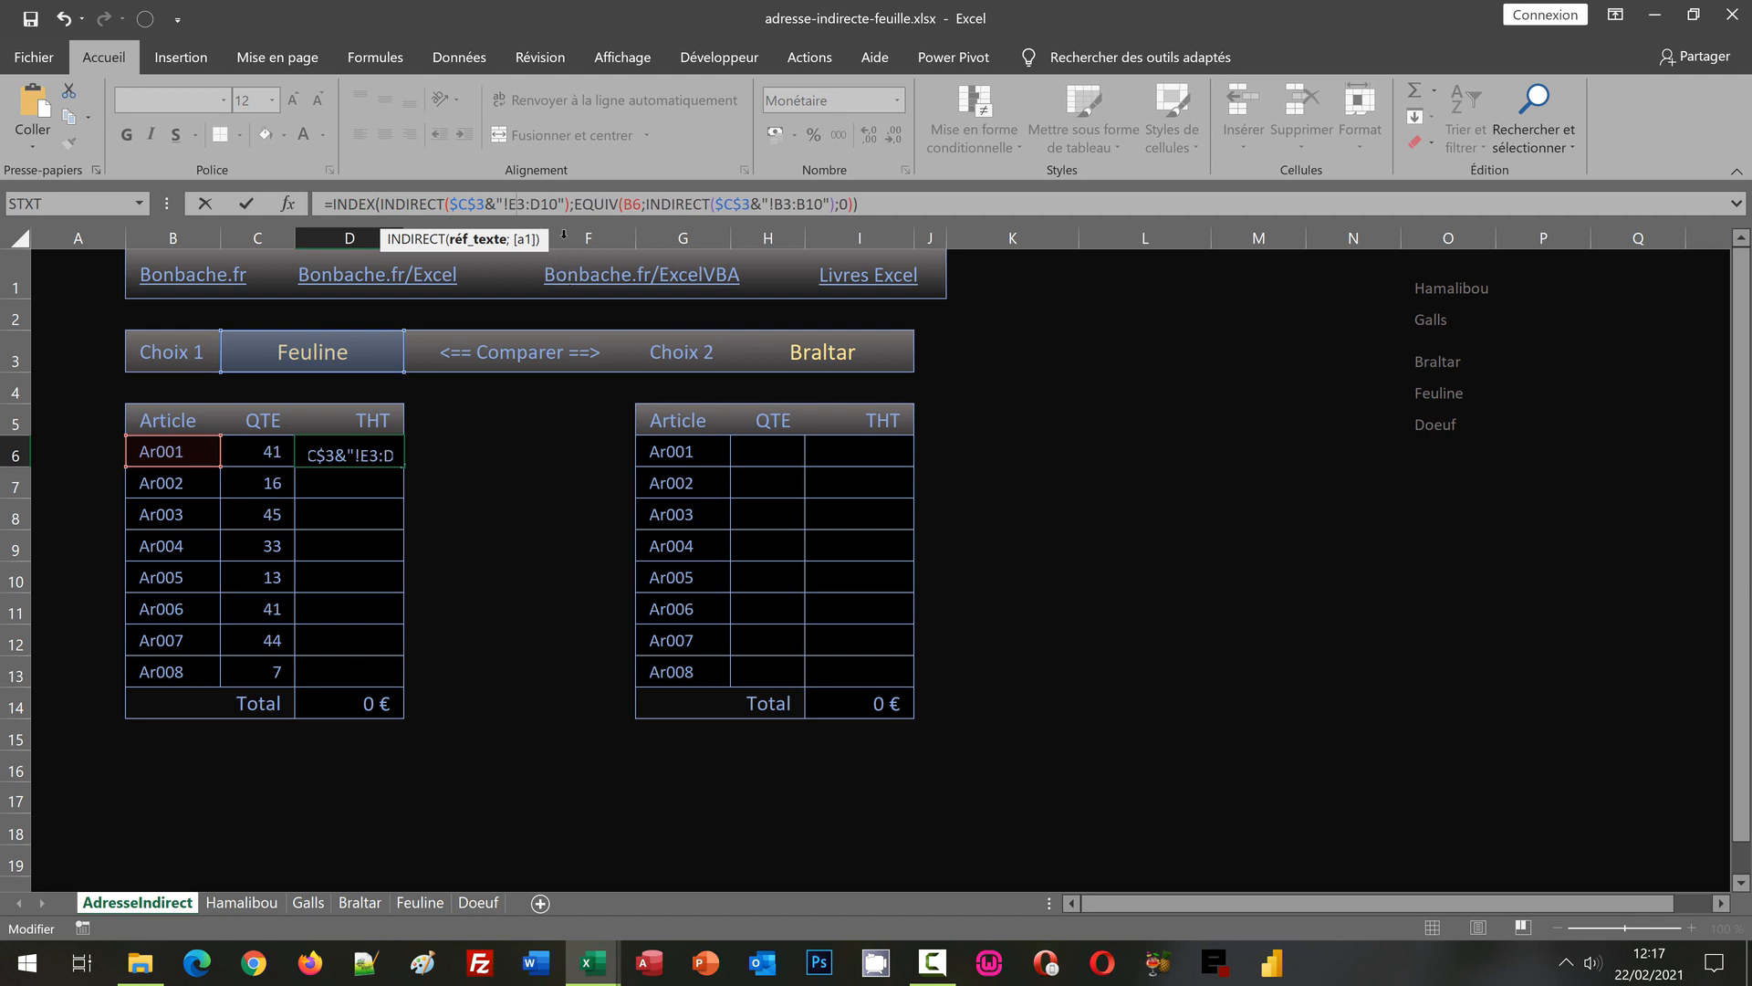
{"action": "left_click", "coordinate": [548, 203]}
{"action": "key", "text": "BackSpace"}
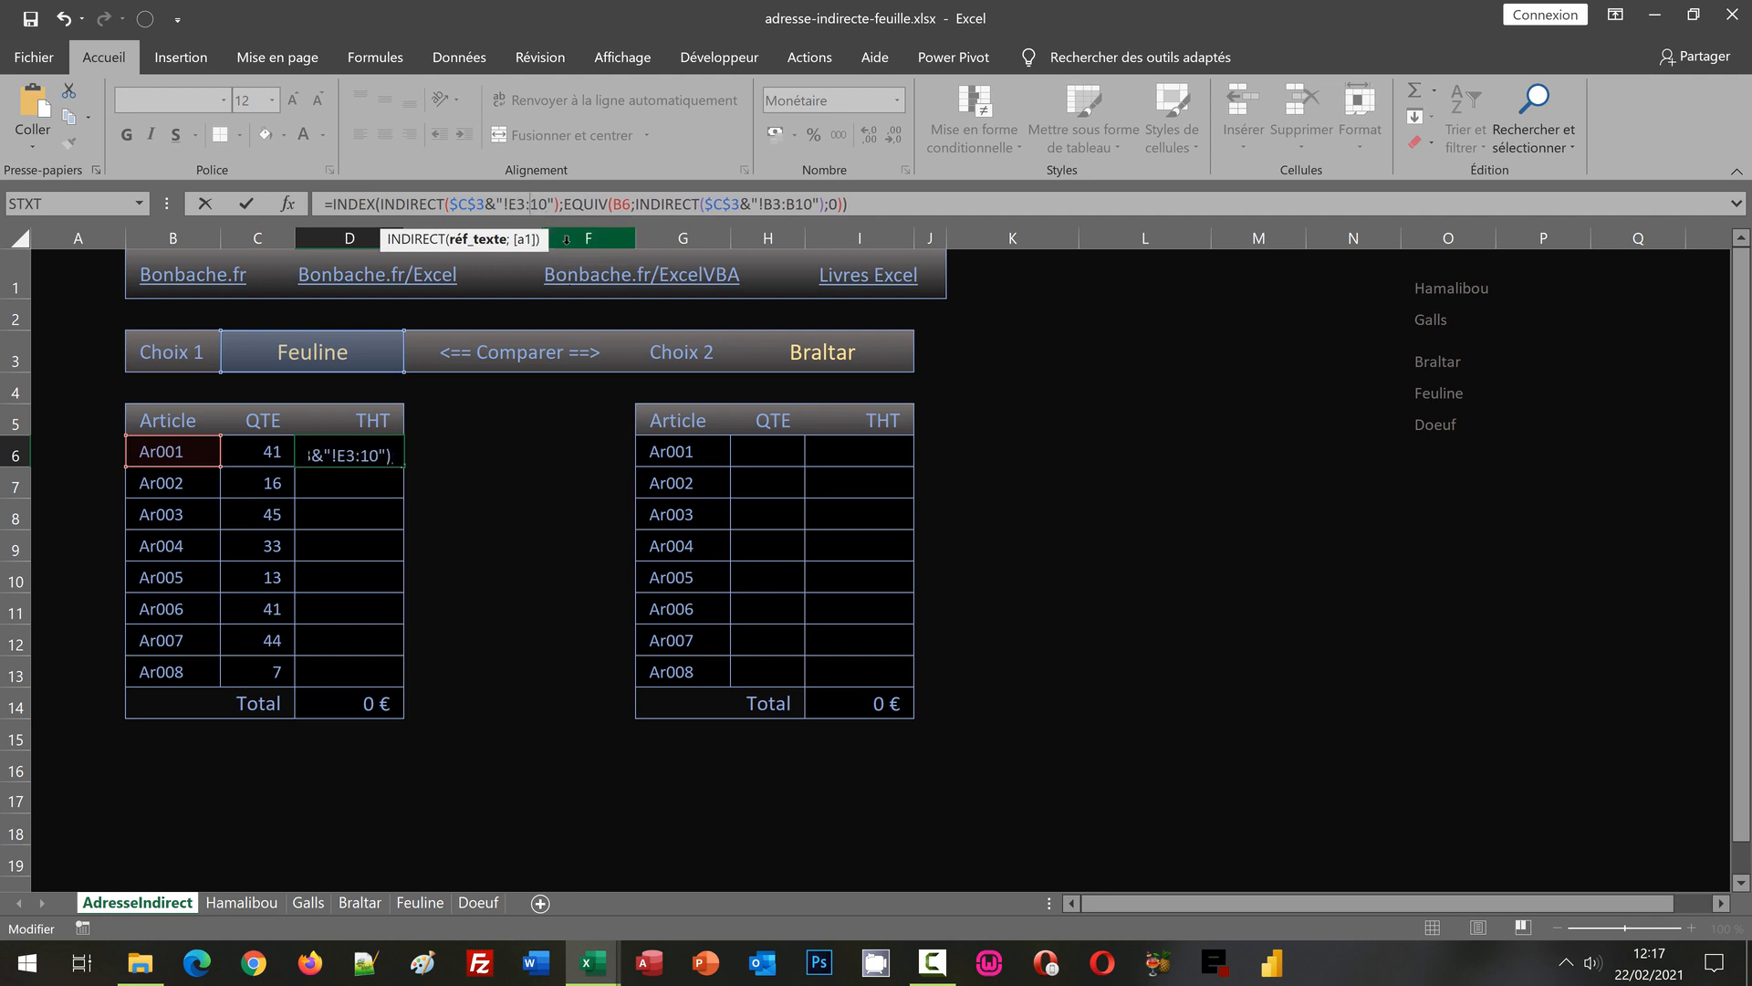
{"action": "type", "text": "E"}
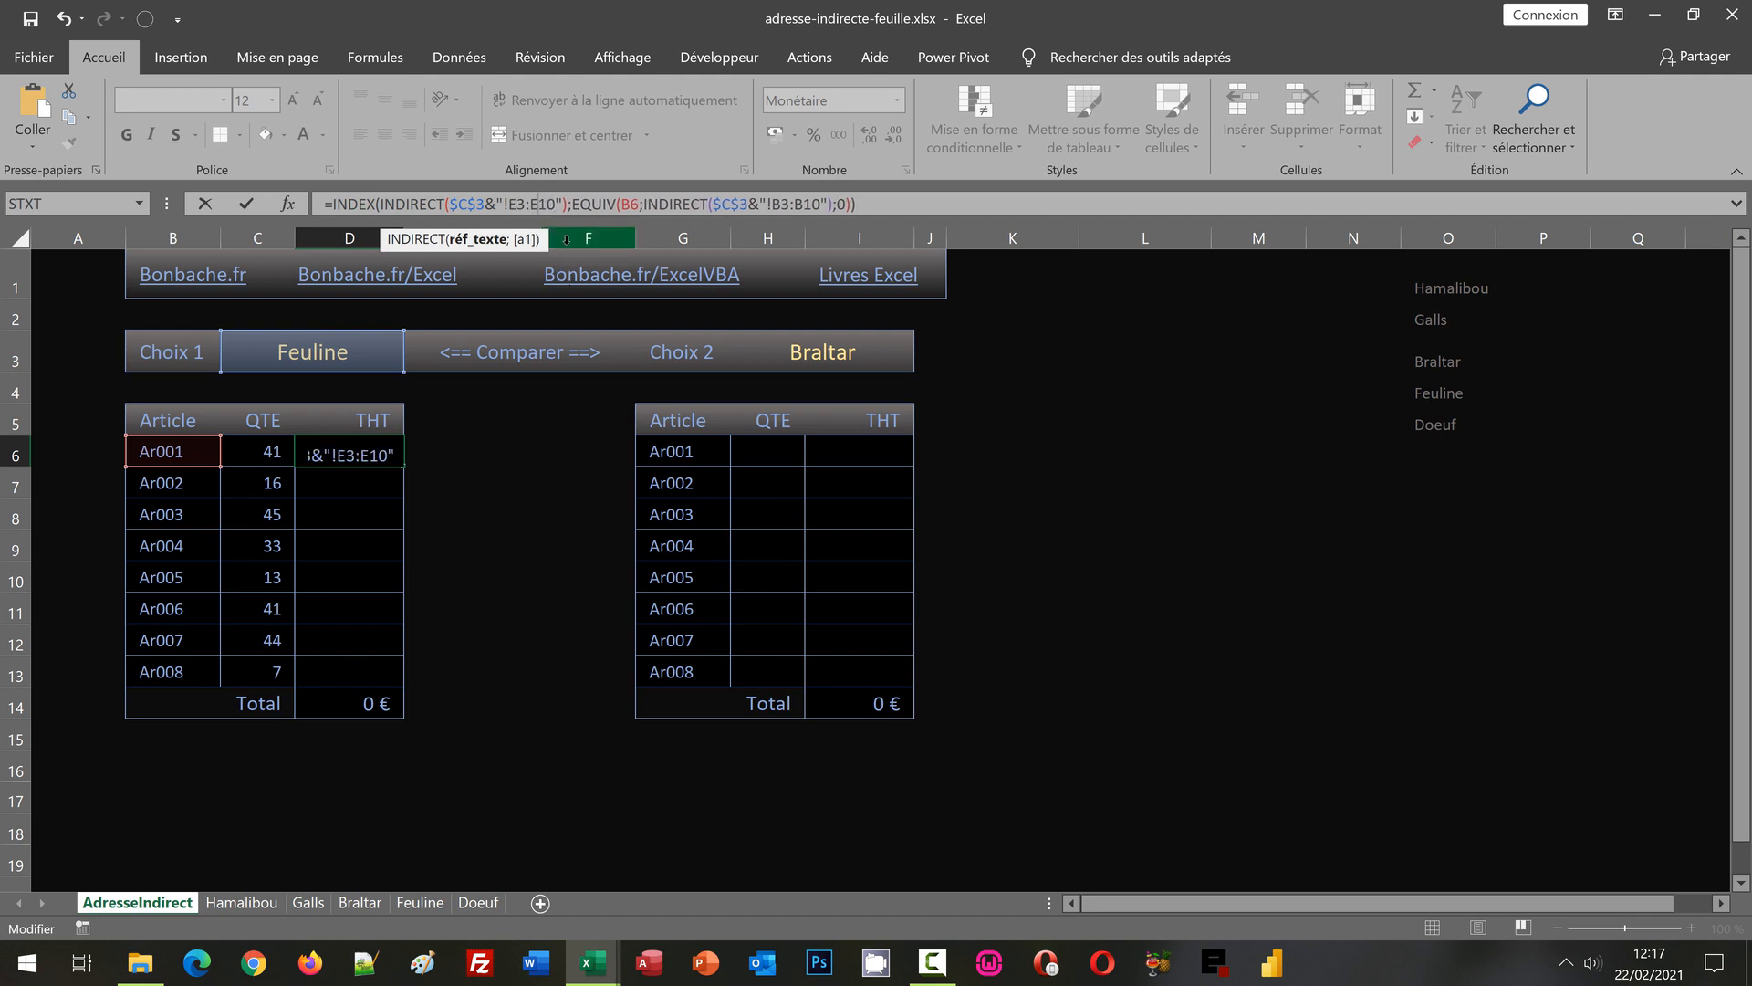
{"action": "key", "text": "ctrl+Return"}
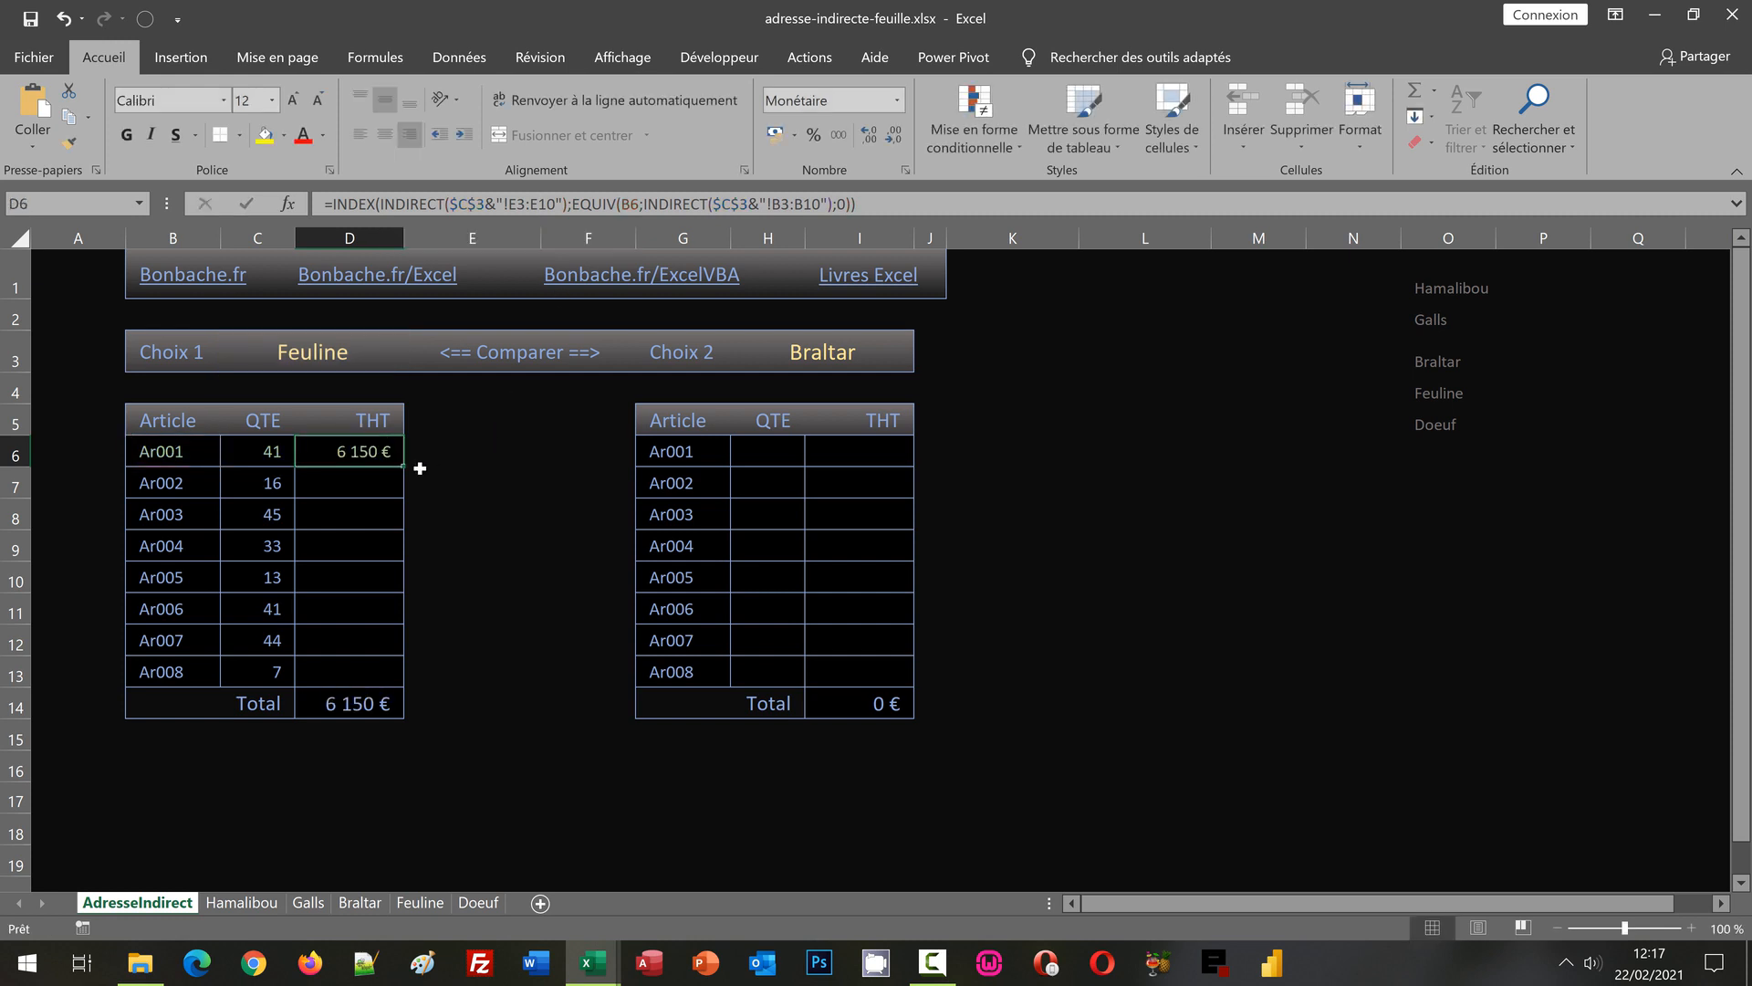
{"action": "double_click", "coordinate": [407, 469]}
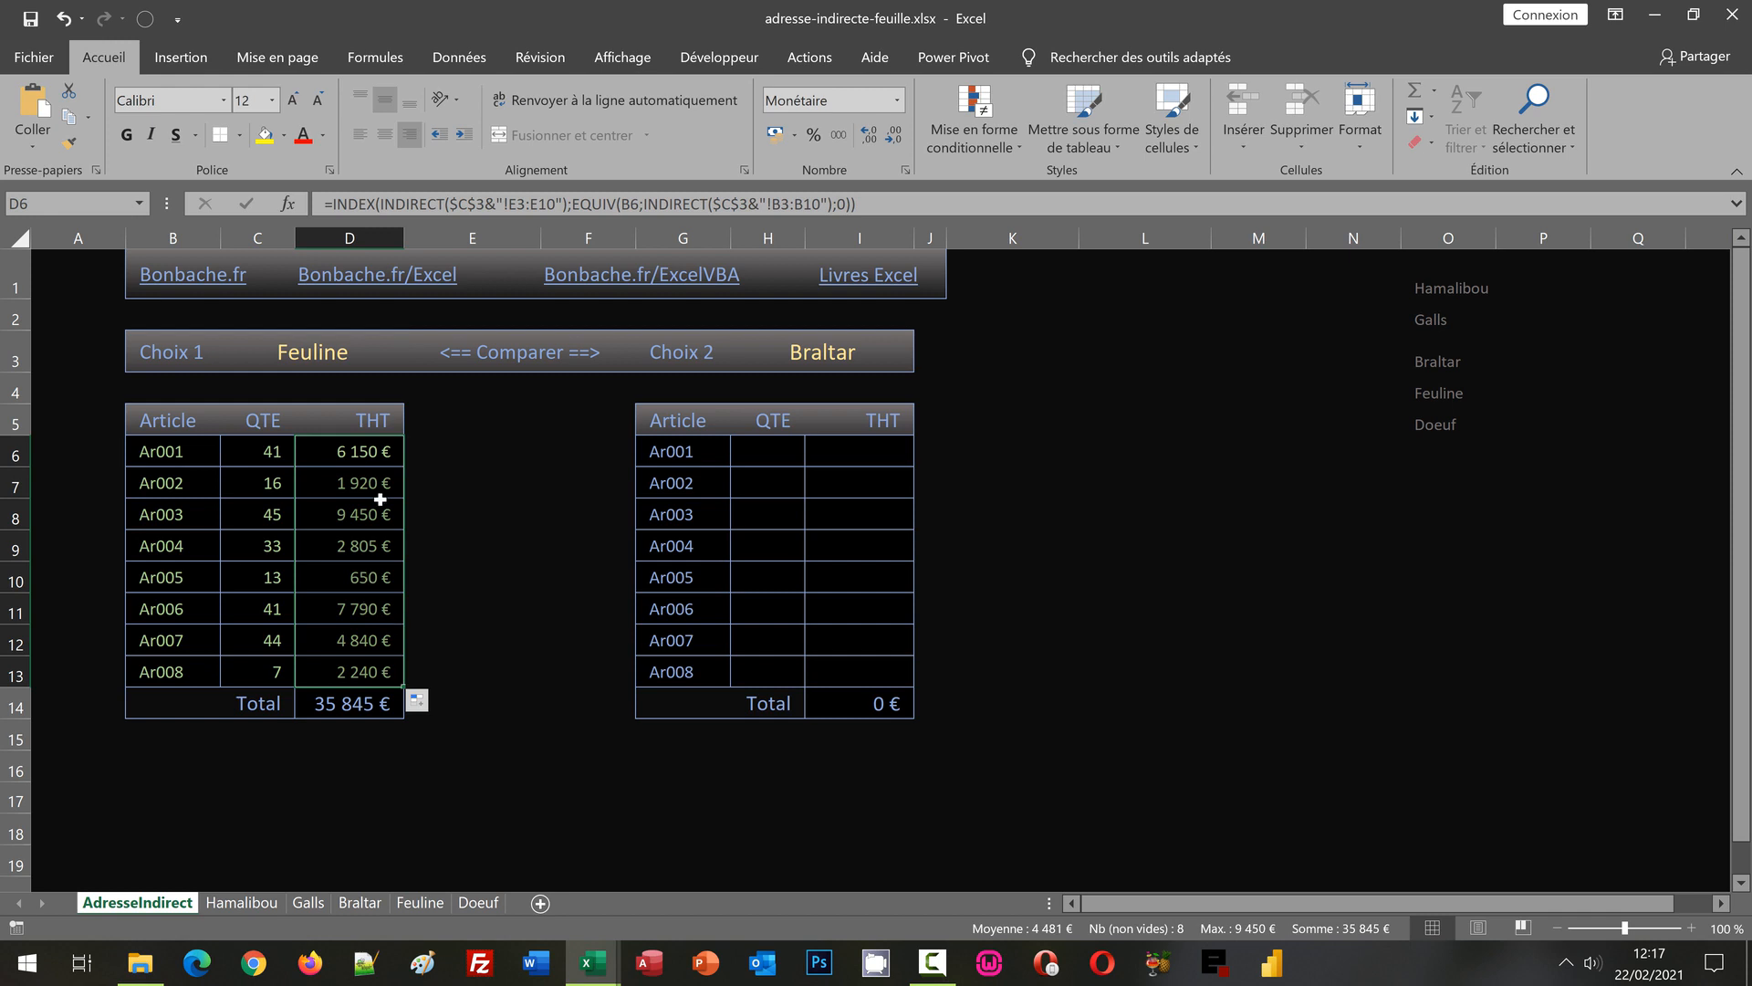
Step: Check the THT amounts in column D against the THT column of the Feuline sheet's table
{"action": "left_click", "coordinate": [420, 902]}
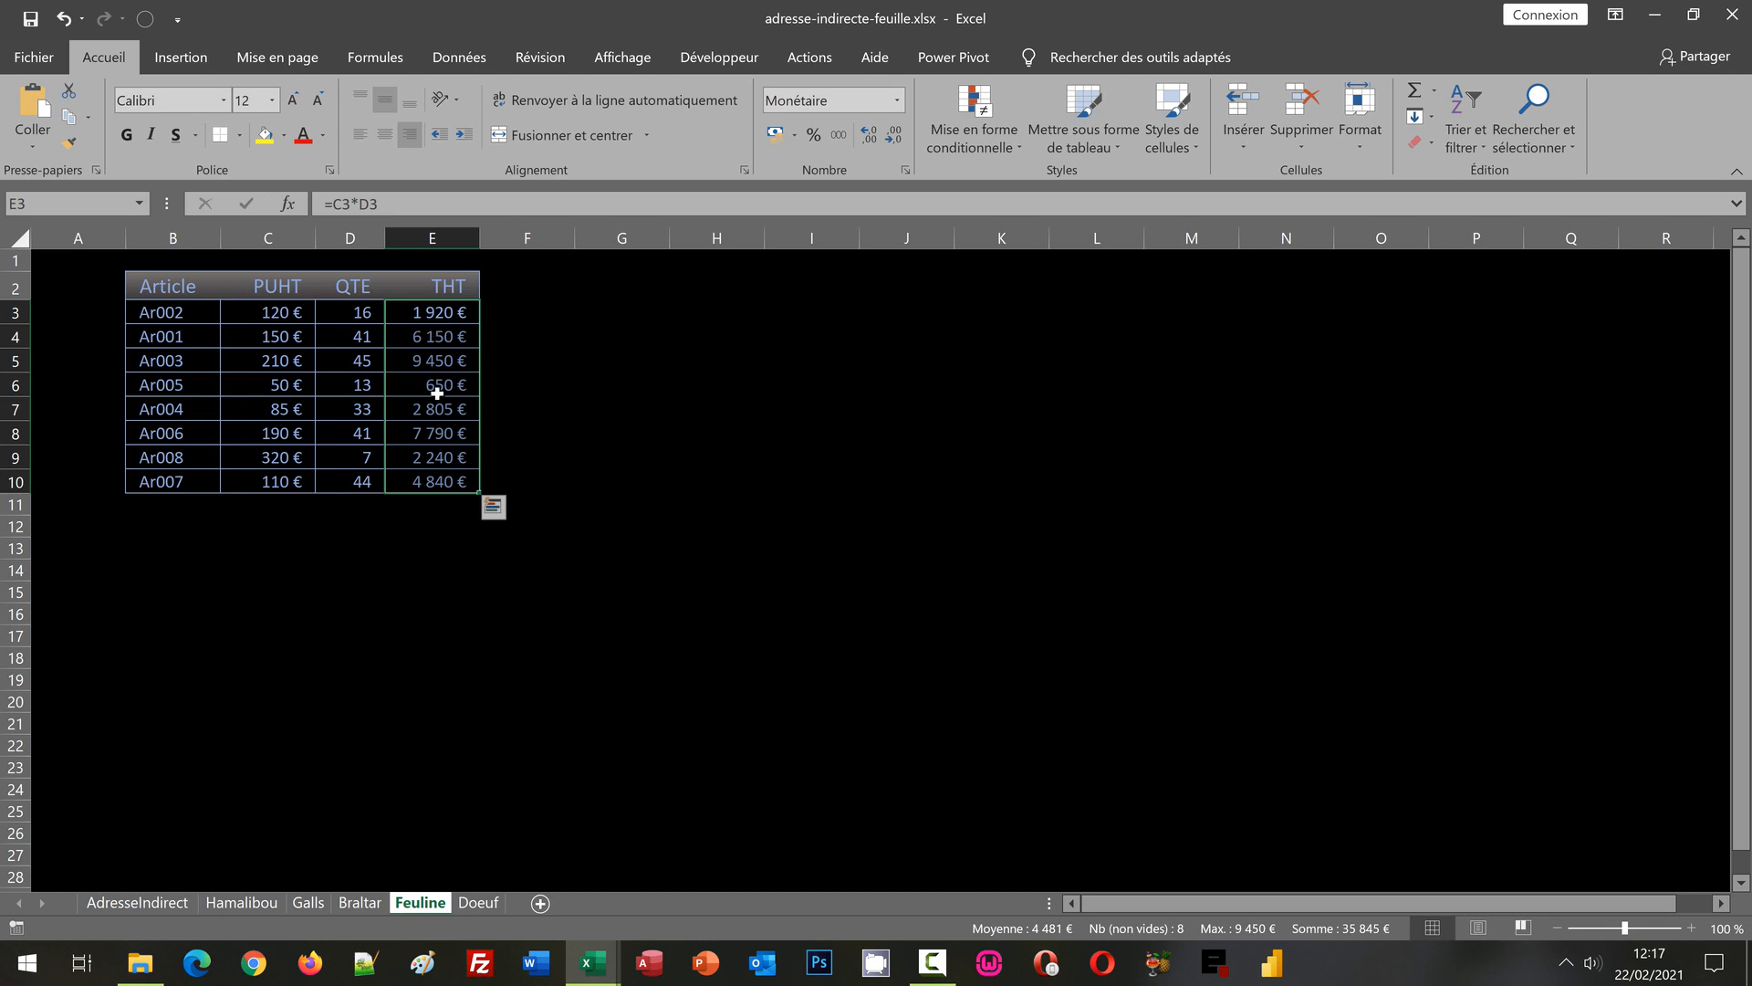
{"action": "left_click", "coordinate": [170, 905]}
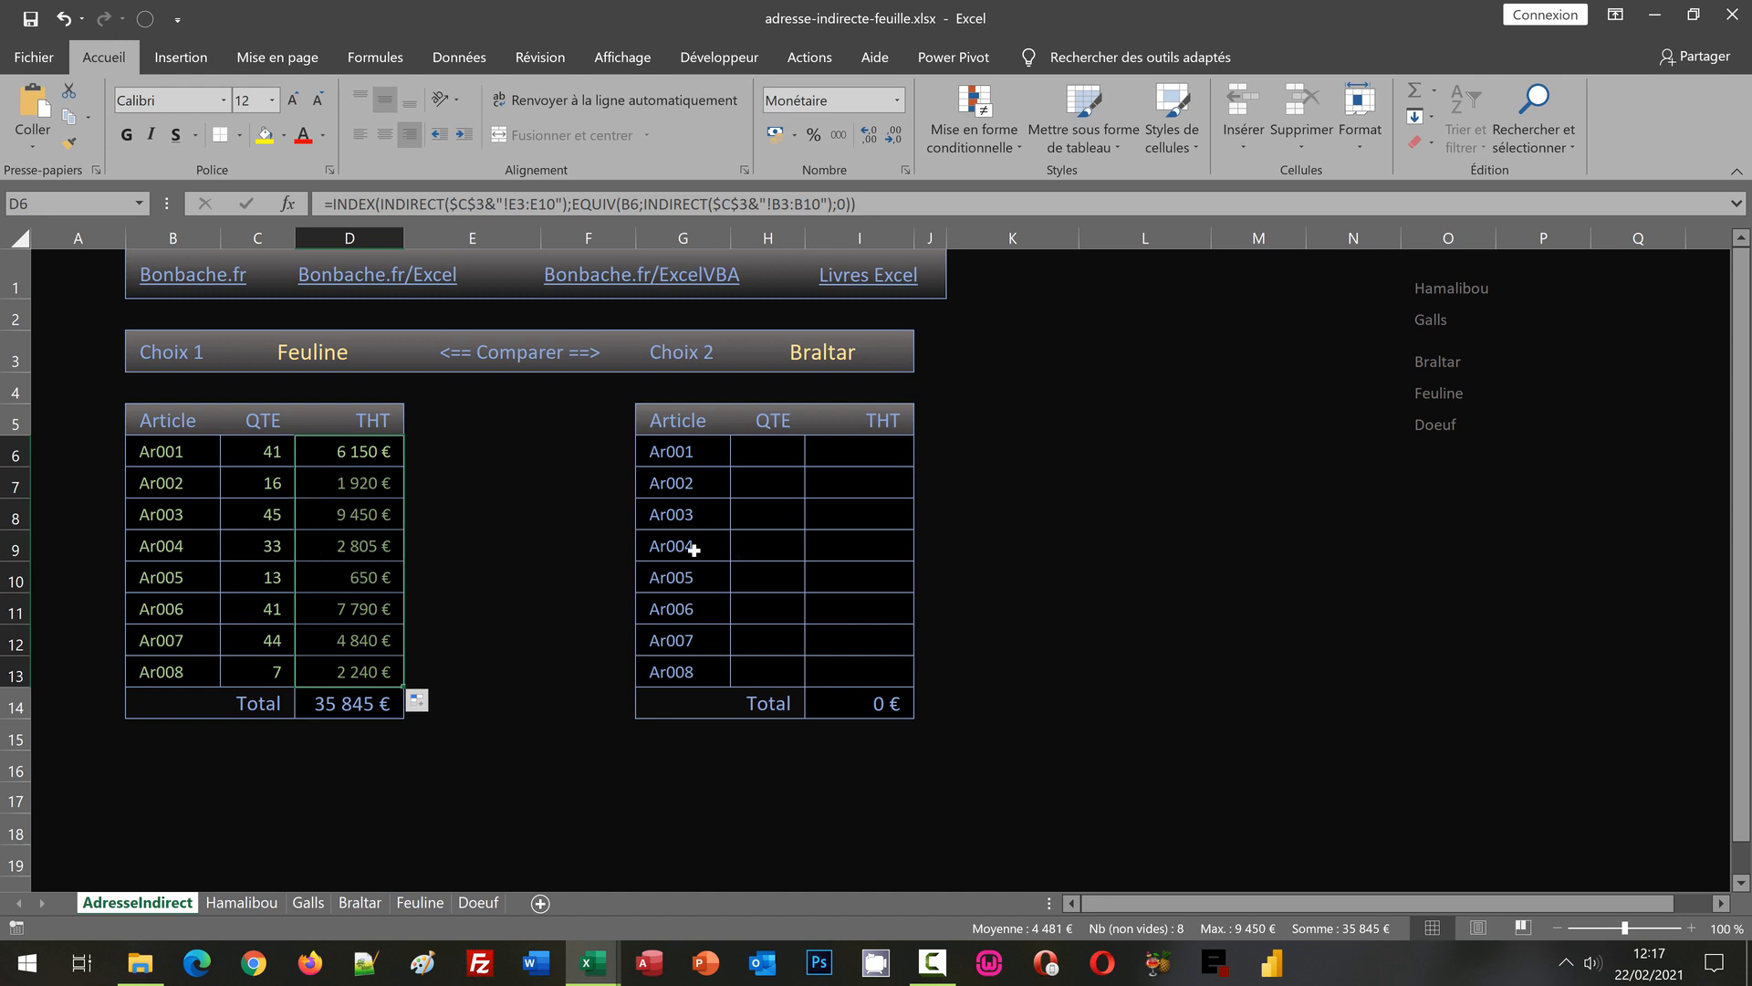
Step: Copy the full formula text of cell C6 and paste it into H6, the first QTE cell of the Choix 2 table
{"action": "left_click", "coordinate": [272, 452]}
{"action": "left_click_drag", "start_coordinate": [896, 204], "coordinate": [246, 232]}
{"action": "key", "text": "Return"}
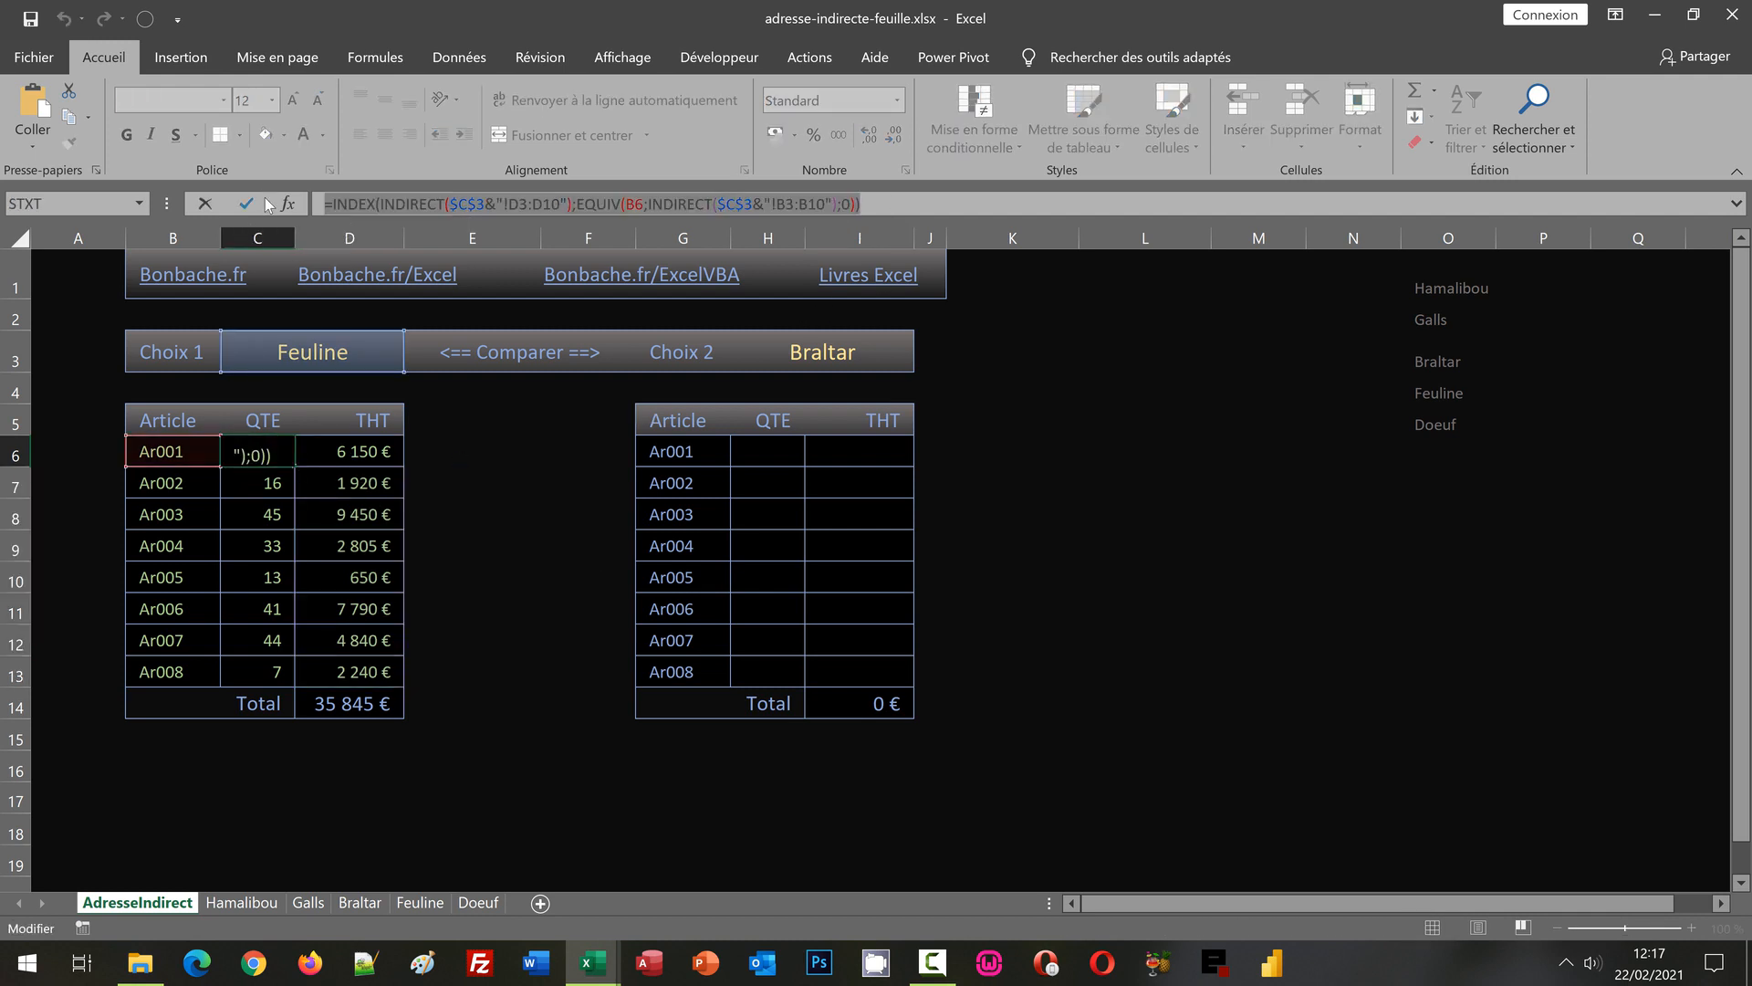
{"action": "left_click", "coordinate": [763, 458]}
{"action": "left_click", "coordinate": [342, 205]}
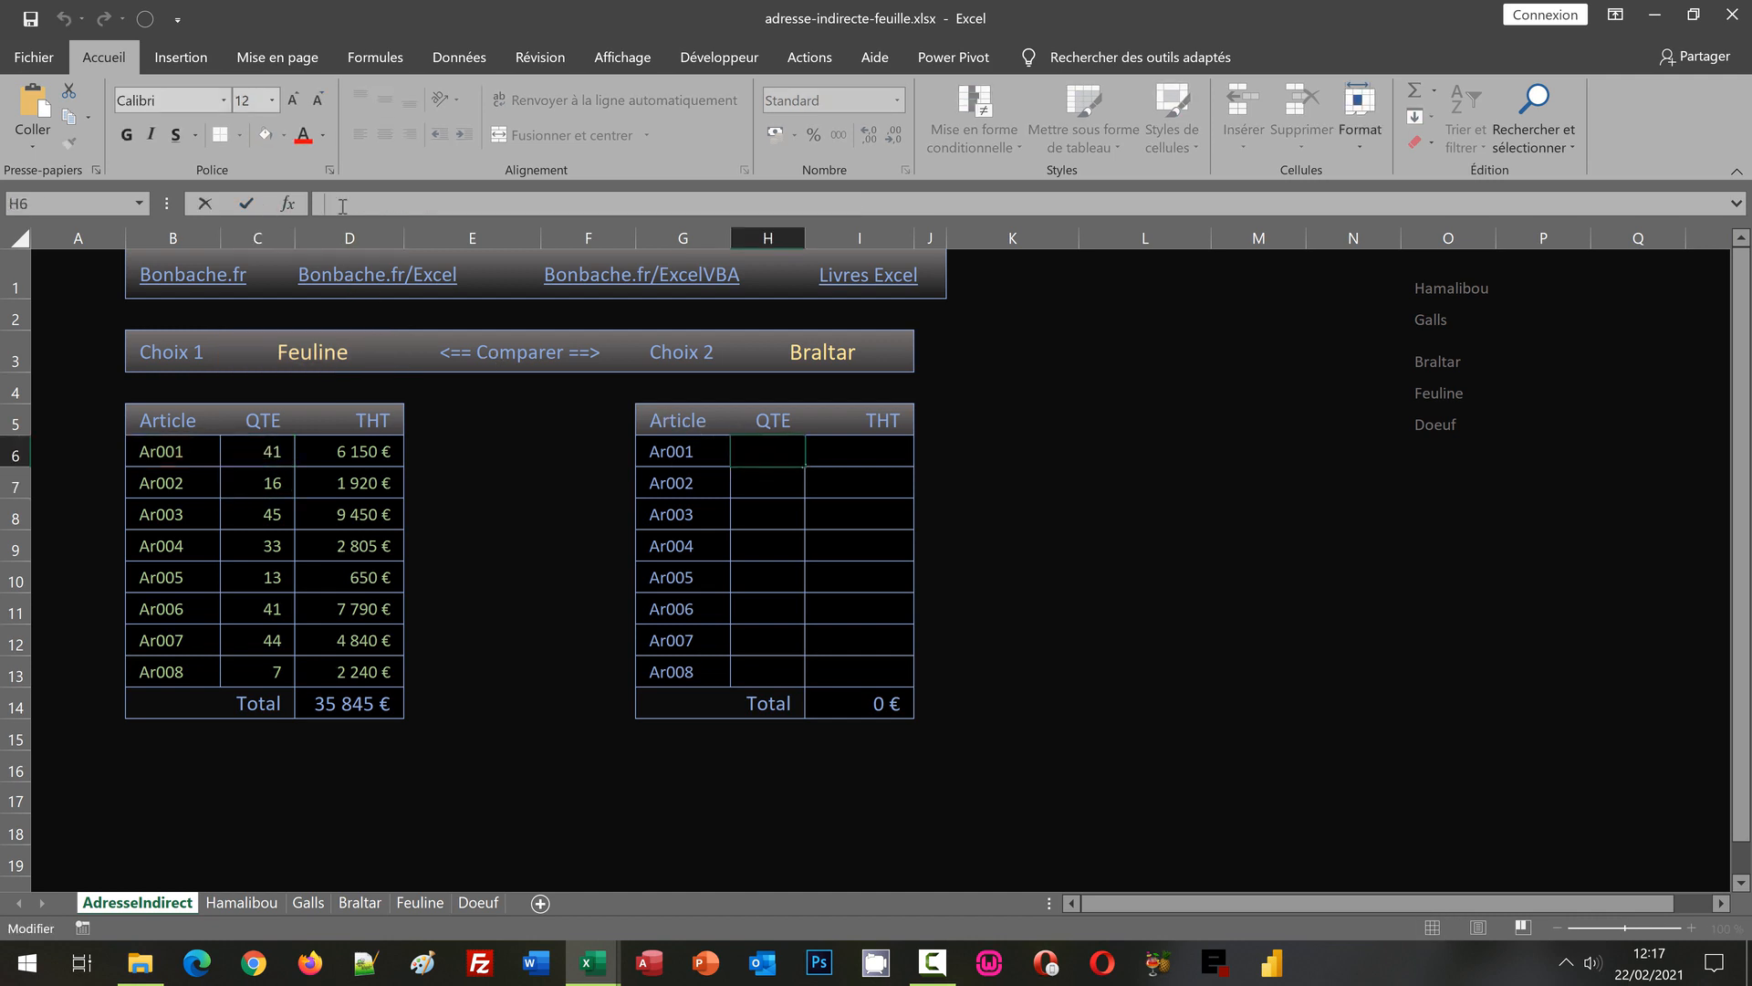
{"action": "type", "text": "=INDEX(INDIRECT($C$3&\"!D3:D10\");EQUIV(B6;INDIRECT($C$3&\"!B3:B10\");0))"}
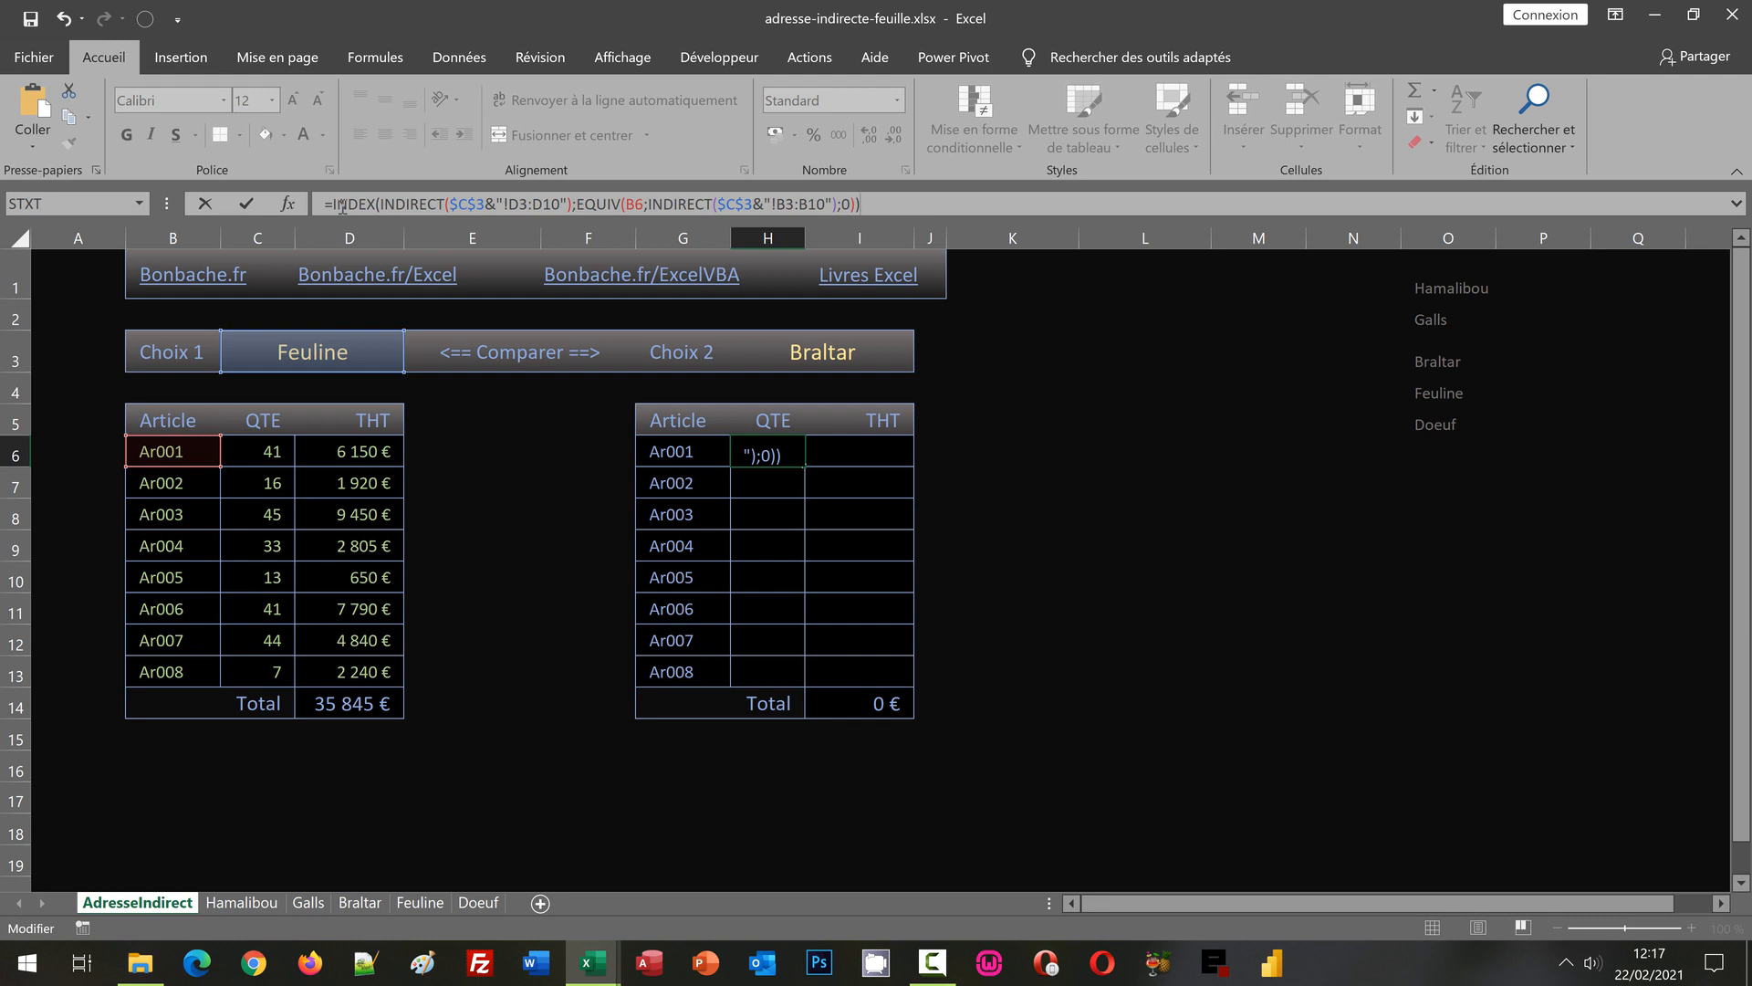
Step: Change both $C$3 references in H6 to $H$3, validate the formula and fill it down the QTE column to H13
{"action": "left_click", "coordinate": [470, 204]}
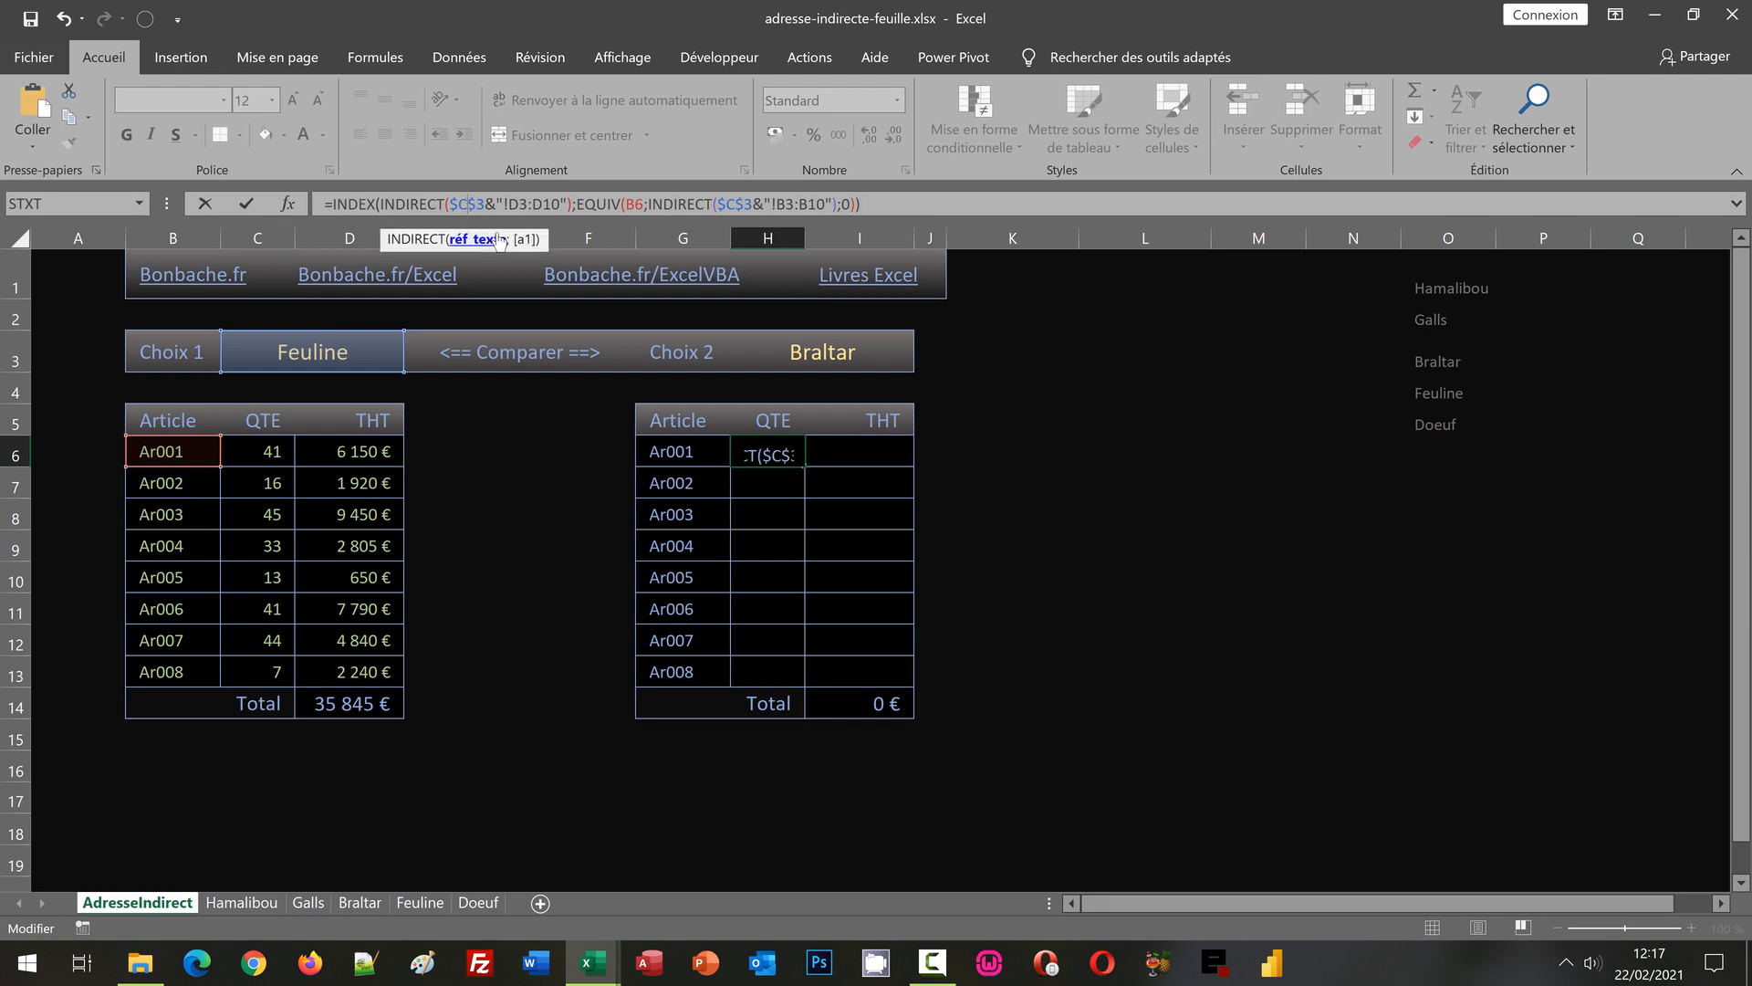
{"action": "key", "text": "BackSpace"}
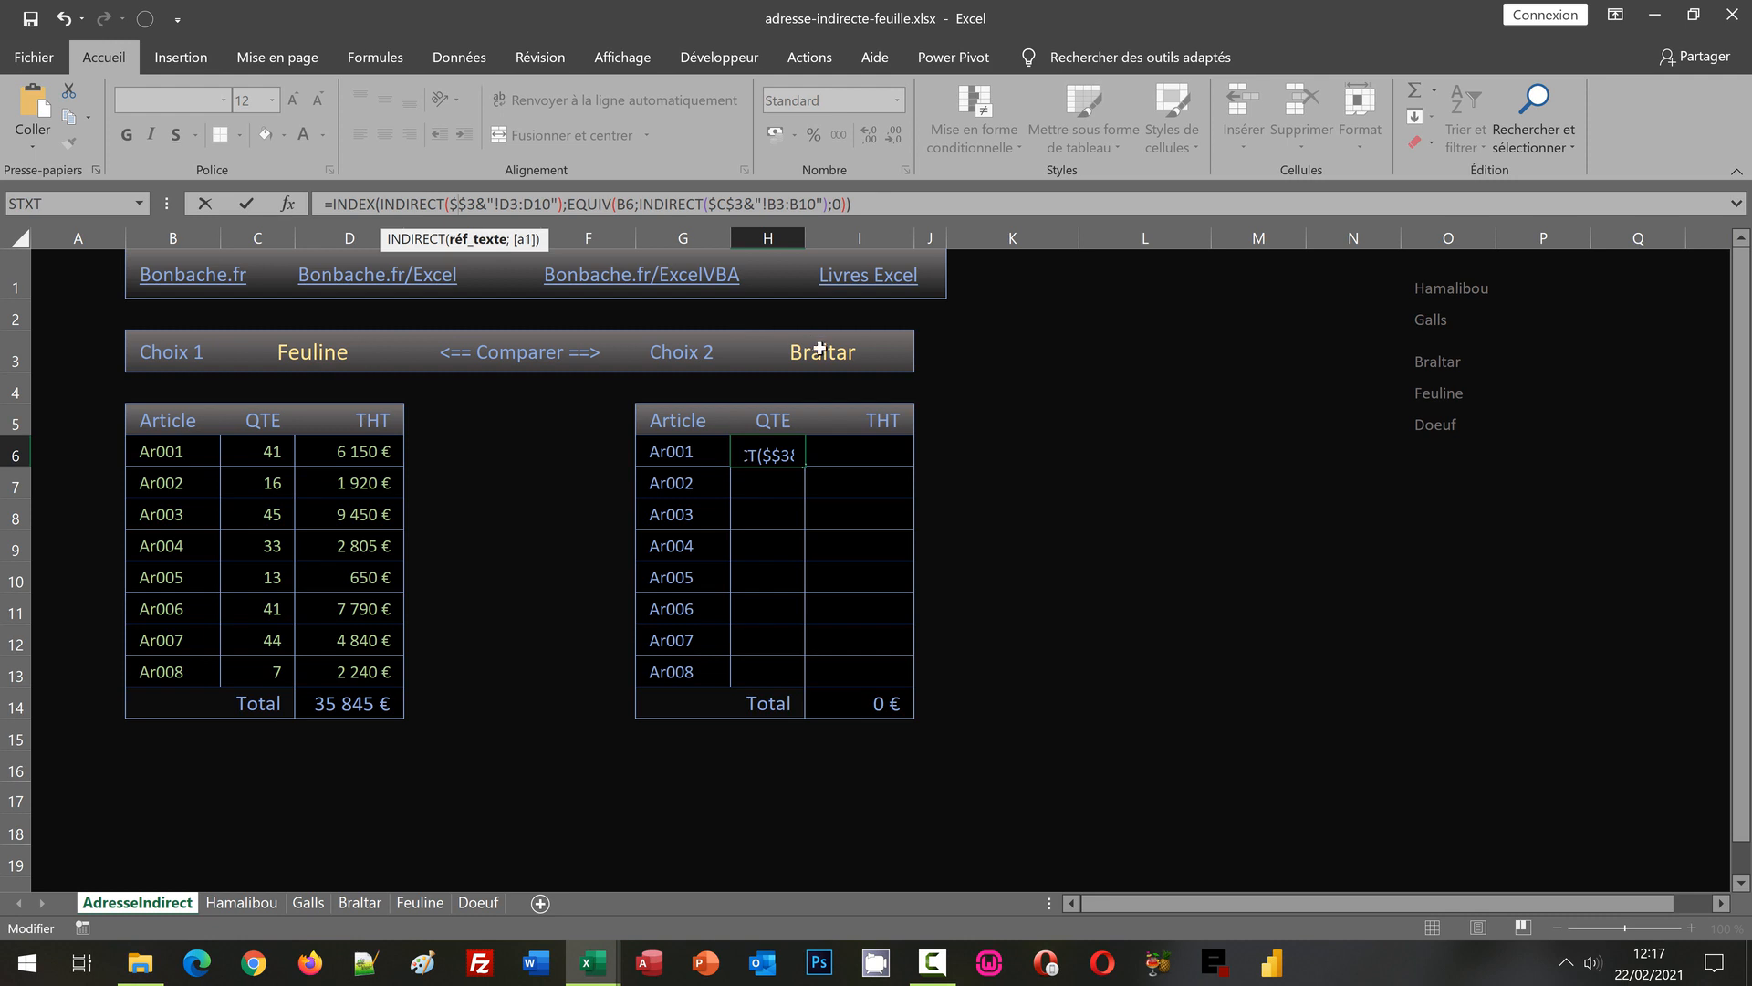
{"action": "type", "text": "H"}
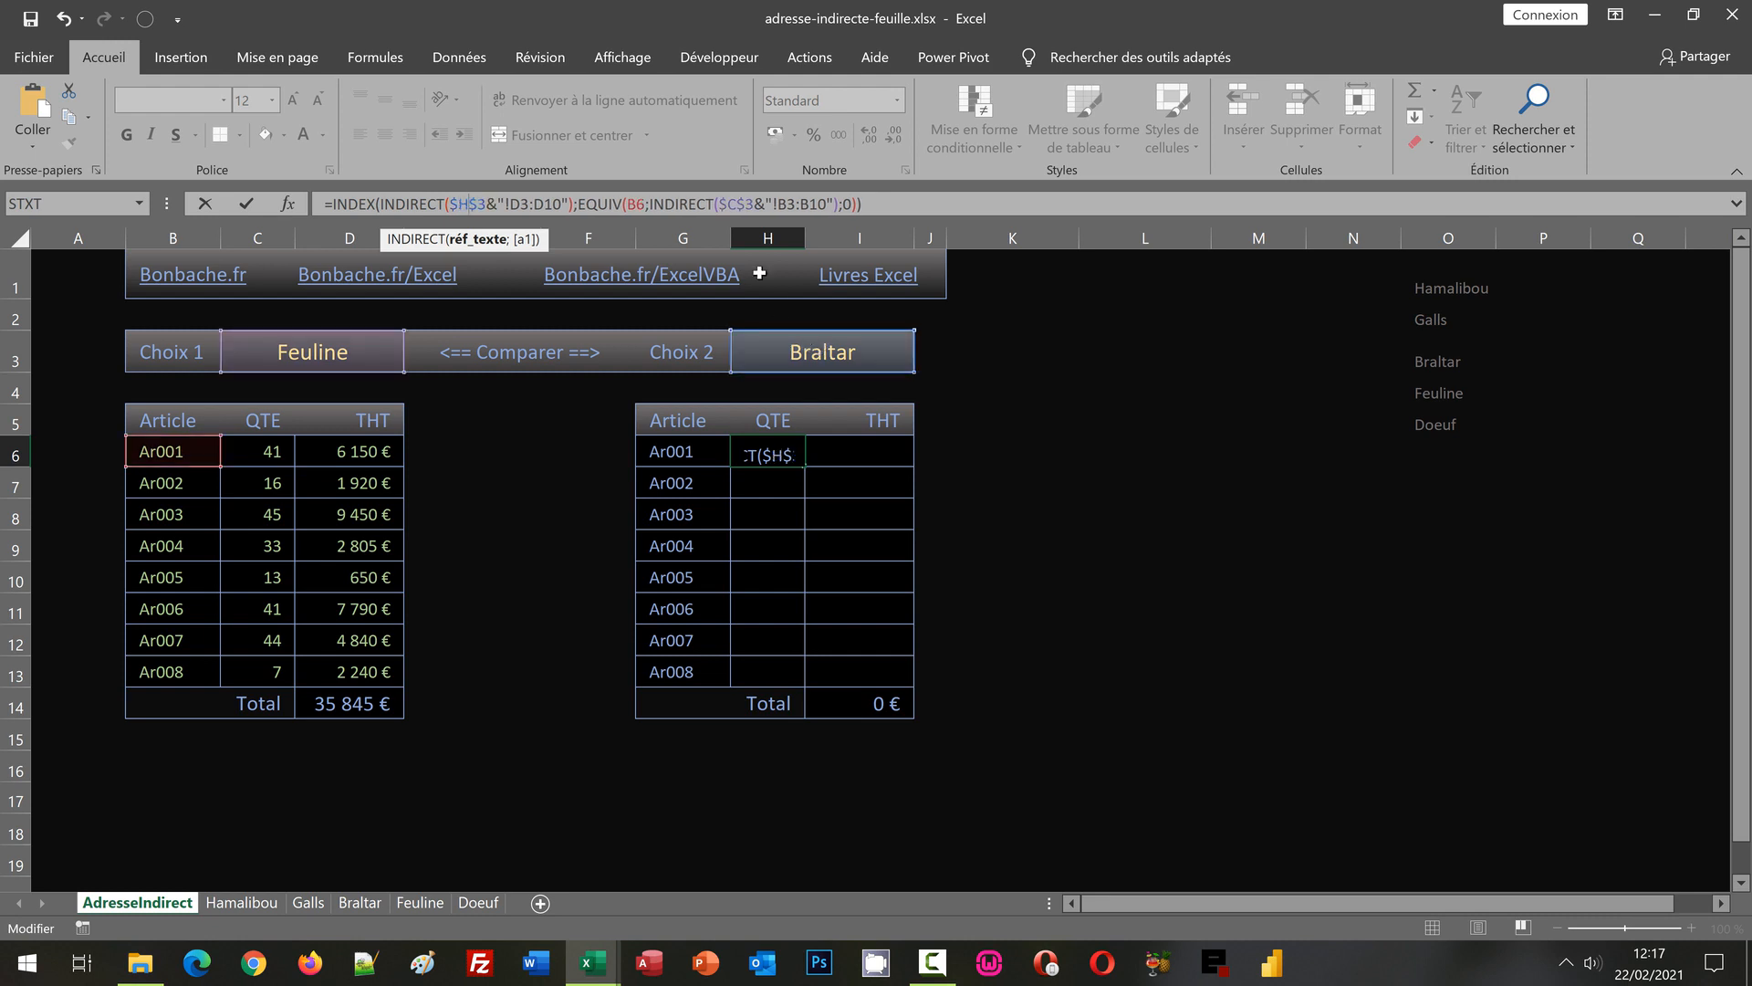
{"action": "left_click", "coordinate": [739, 204]}
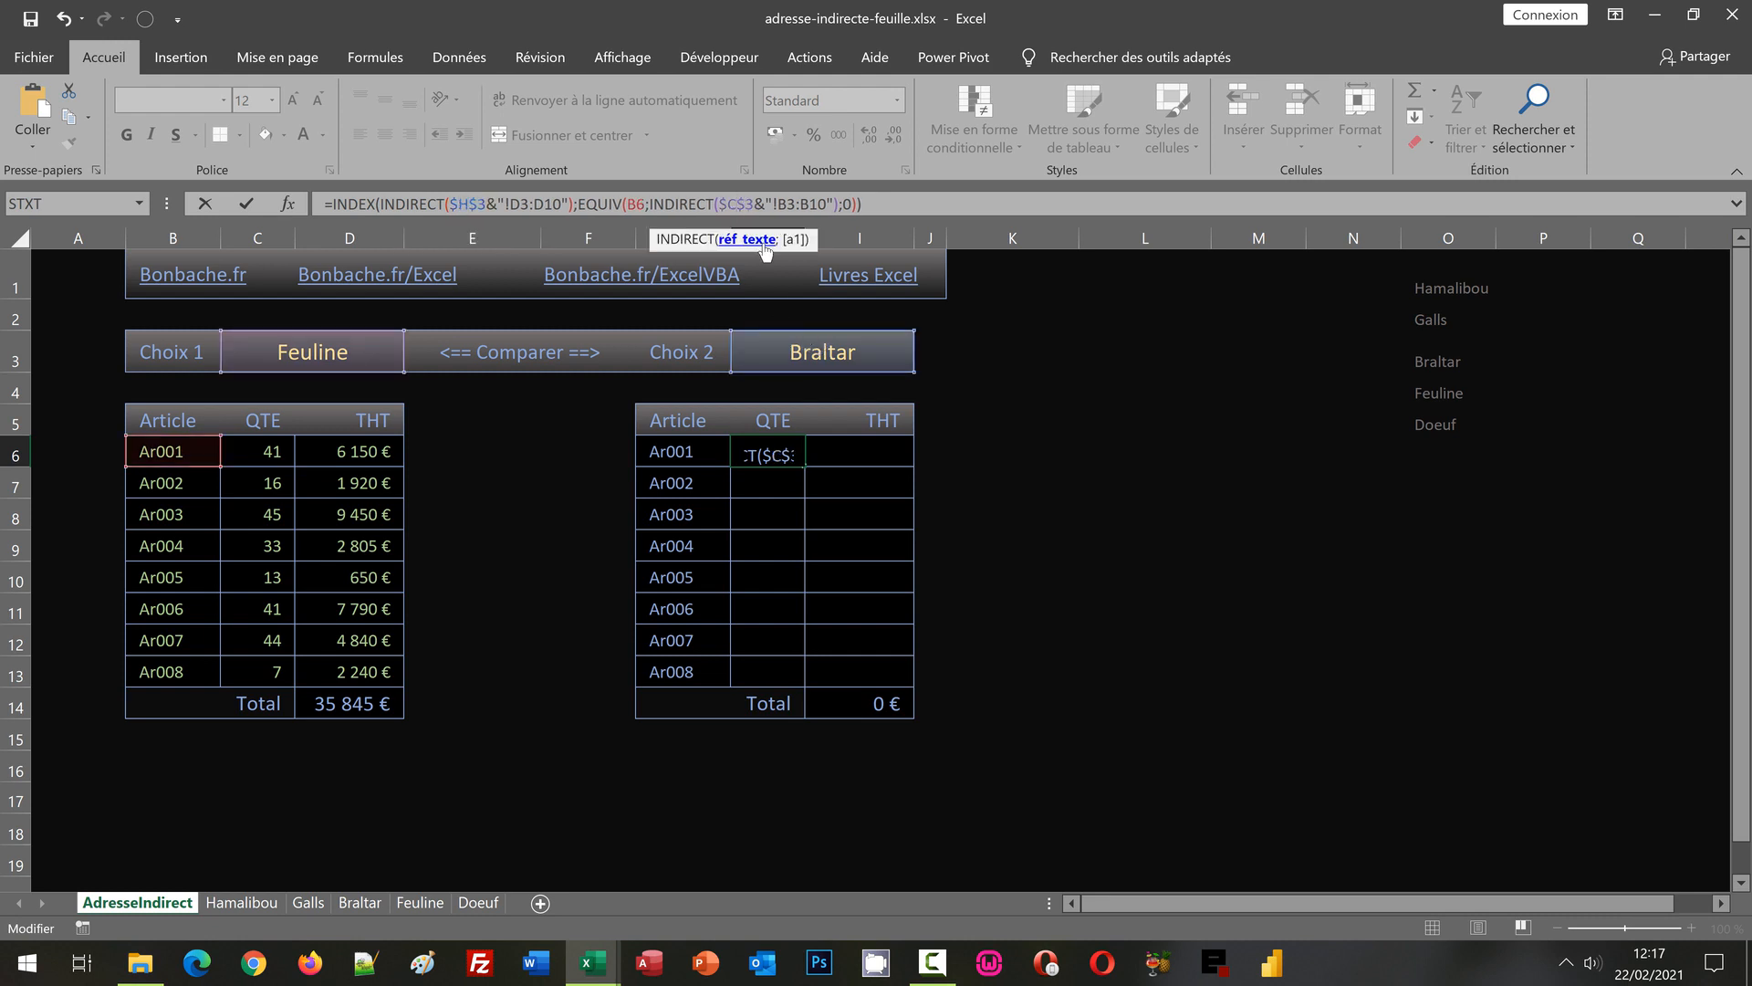
{"action": "key", "text": "BackSpace"}
{"action": "type", "text": "H"}
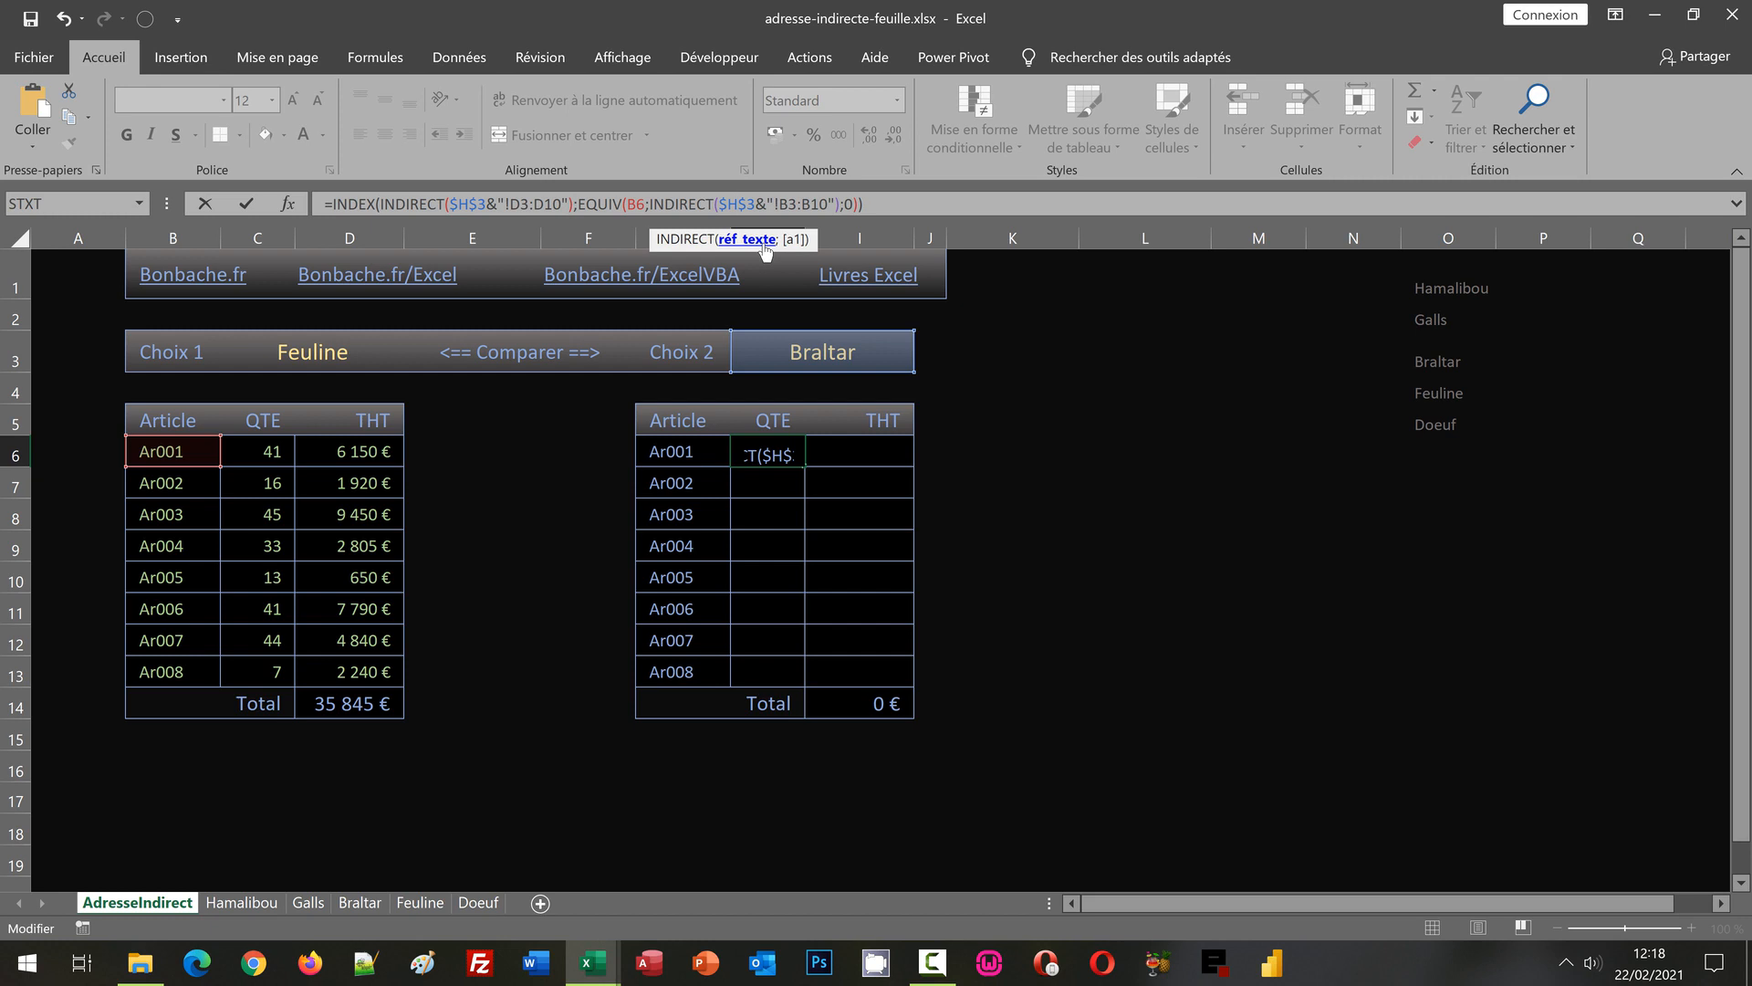
{"action": "key", "text": "ctrl+Return"}
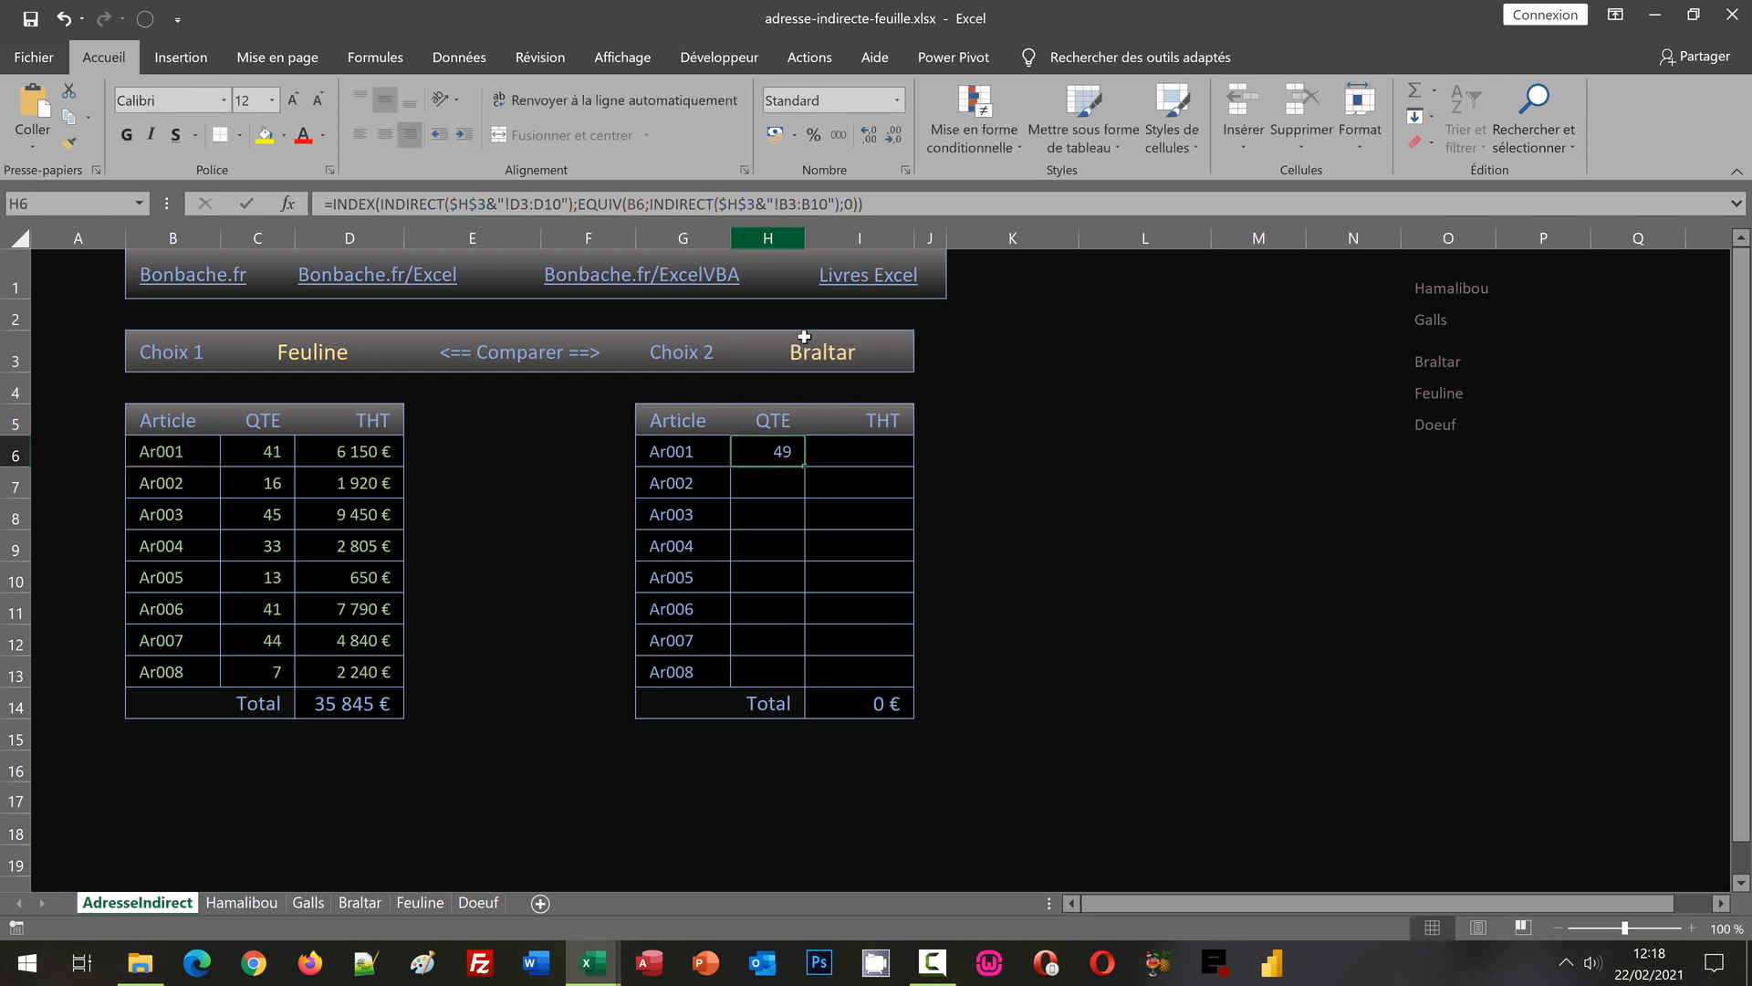
{"action": "double_click", "coordinate": [809, 467]}
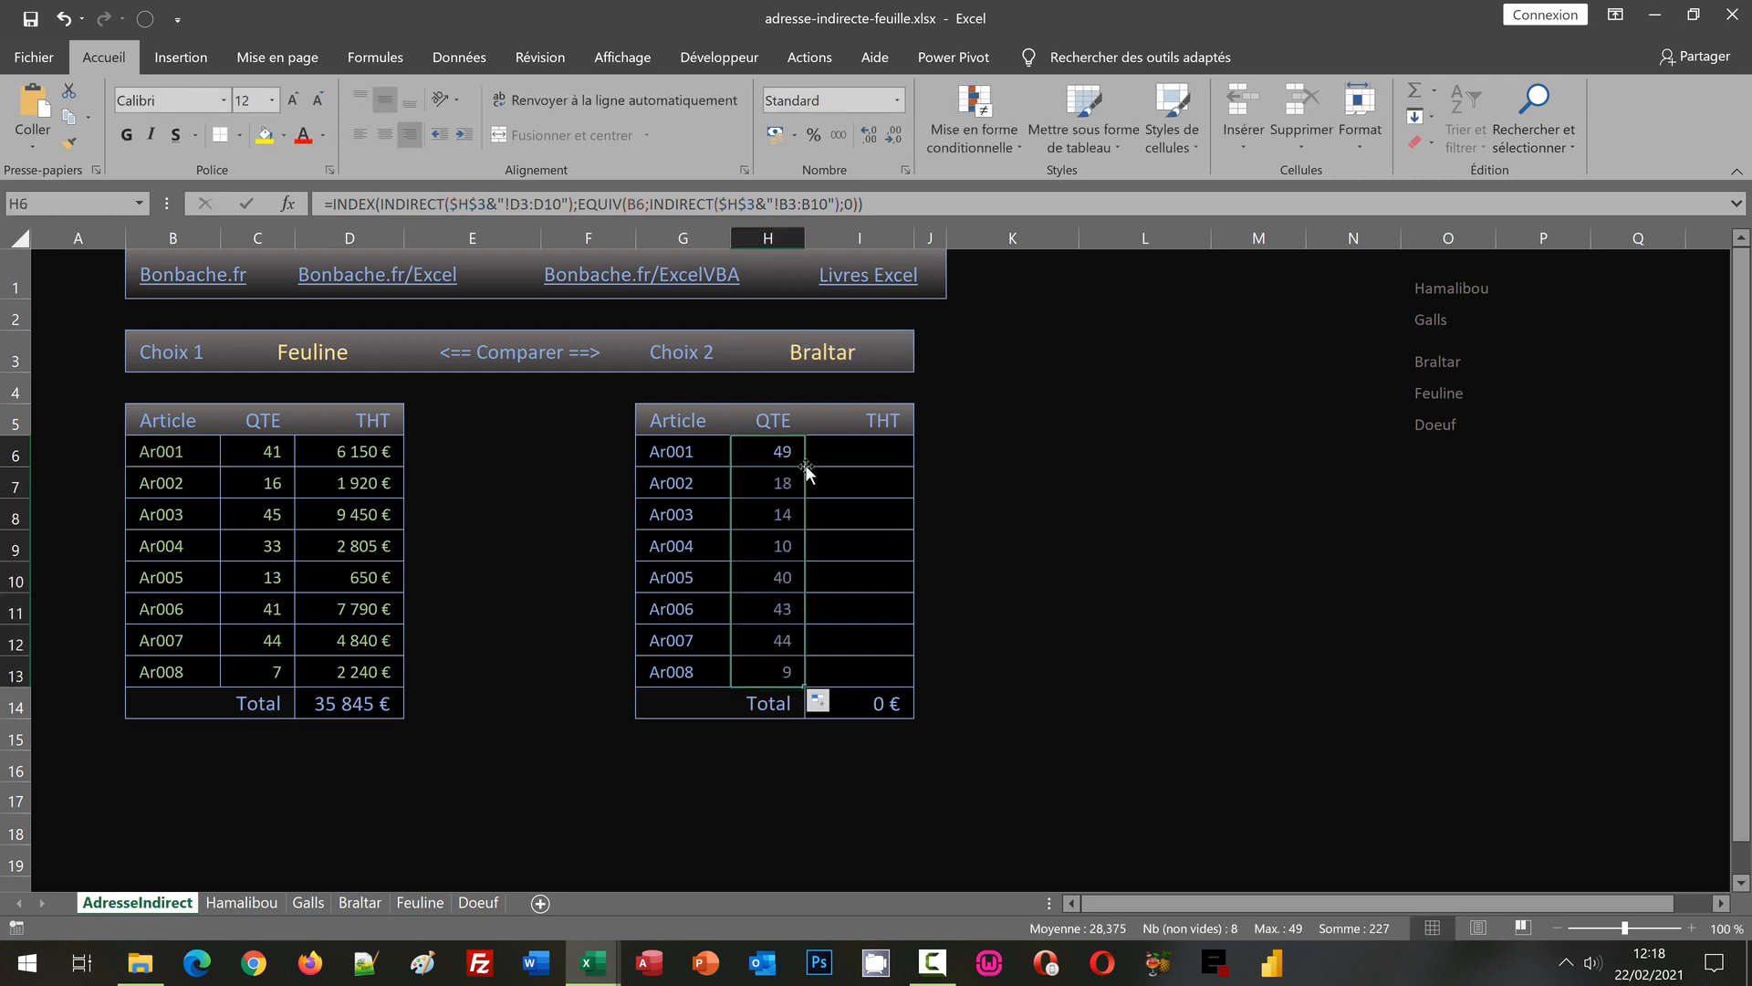
Step: Copy the full formula text of cell D6, paste it into I6, the first THT cell of the Choix 2 table, and validate it
{"action": "left_click", "coordinate": [336, 449]}
{"action": "left_click_drag", "start_coordinate": [889, 206], "coordinate": [191, 192]}
{"action": "key", "text": "ctrl+c"}
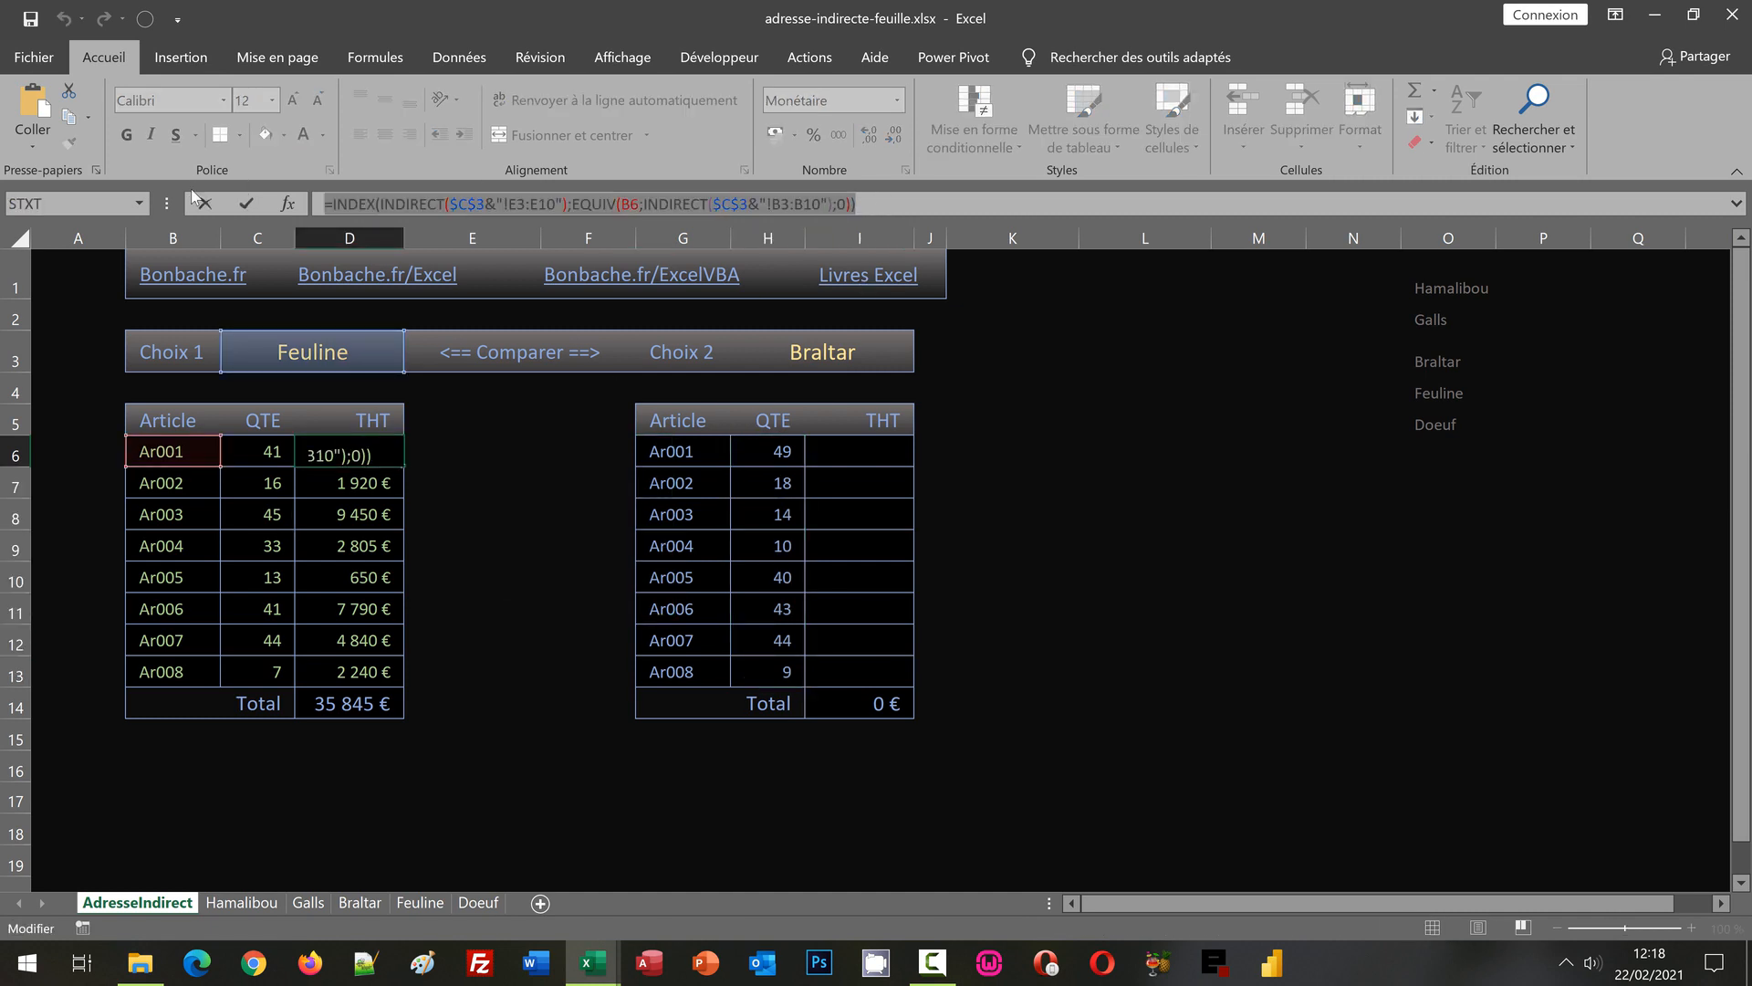
{"action": "left_click", "coordinate": [203, 203]}
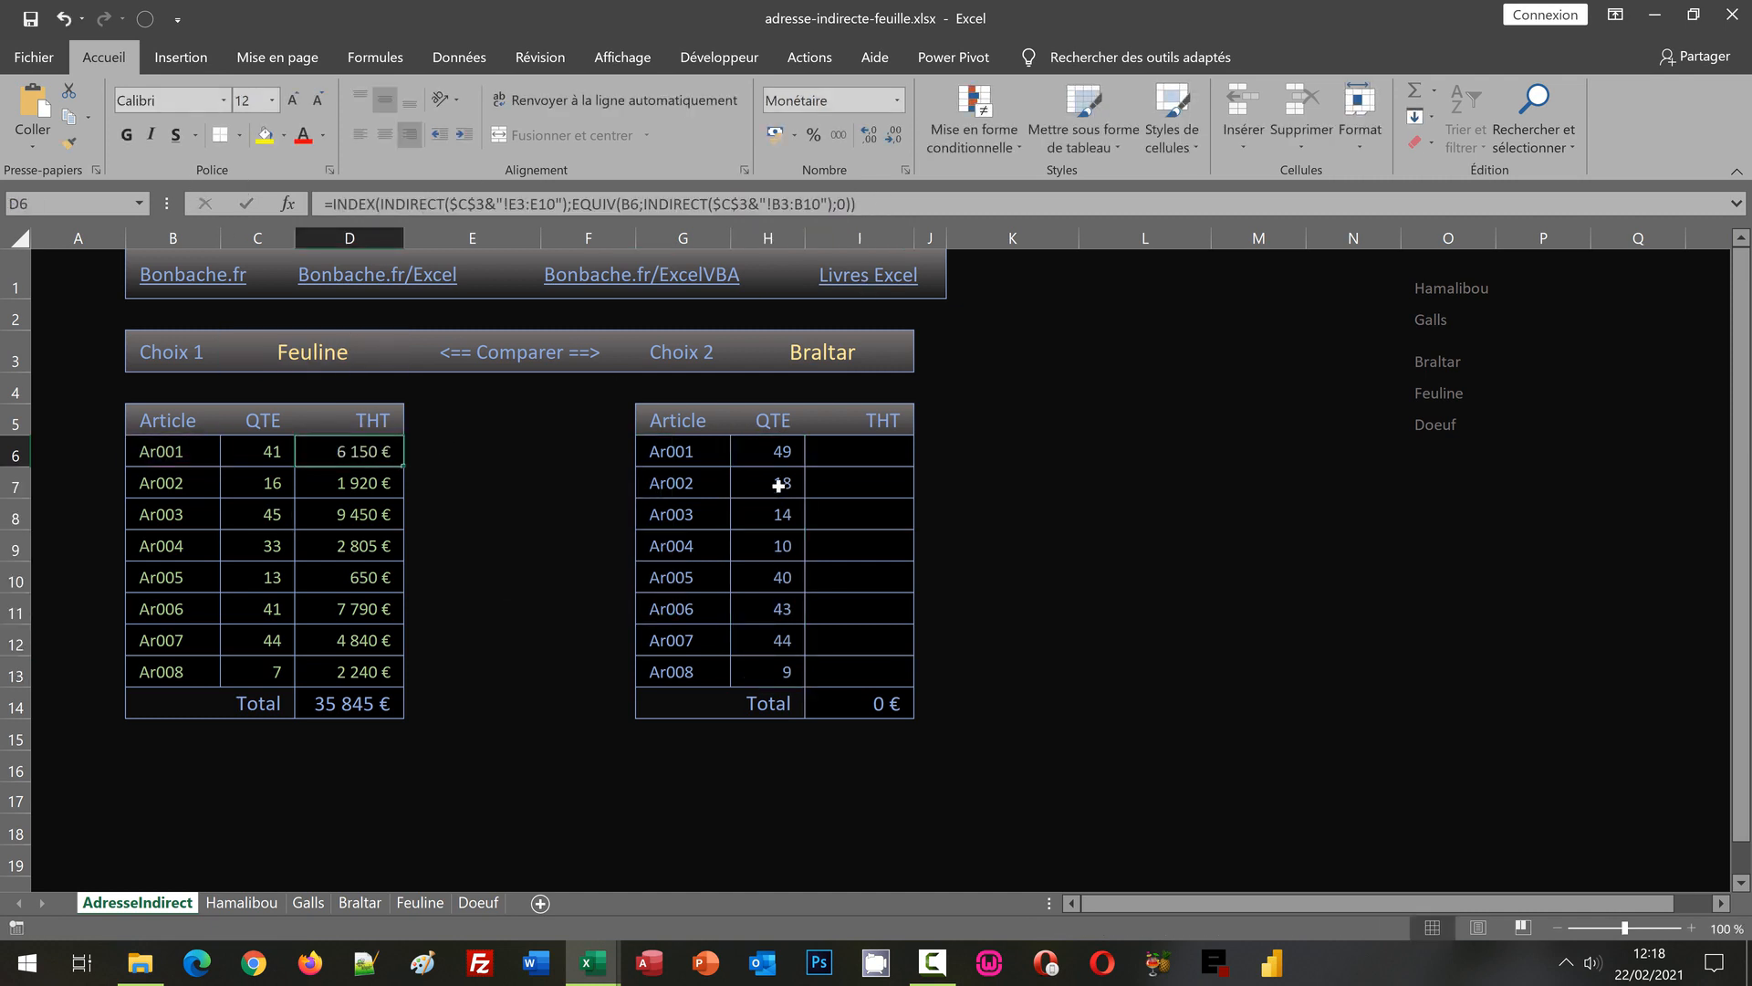
{"action": "left_click", "coordinate": [829, 456]}
{"action": "left_click", "coordinate": [366, 210]}
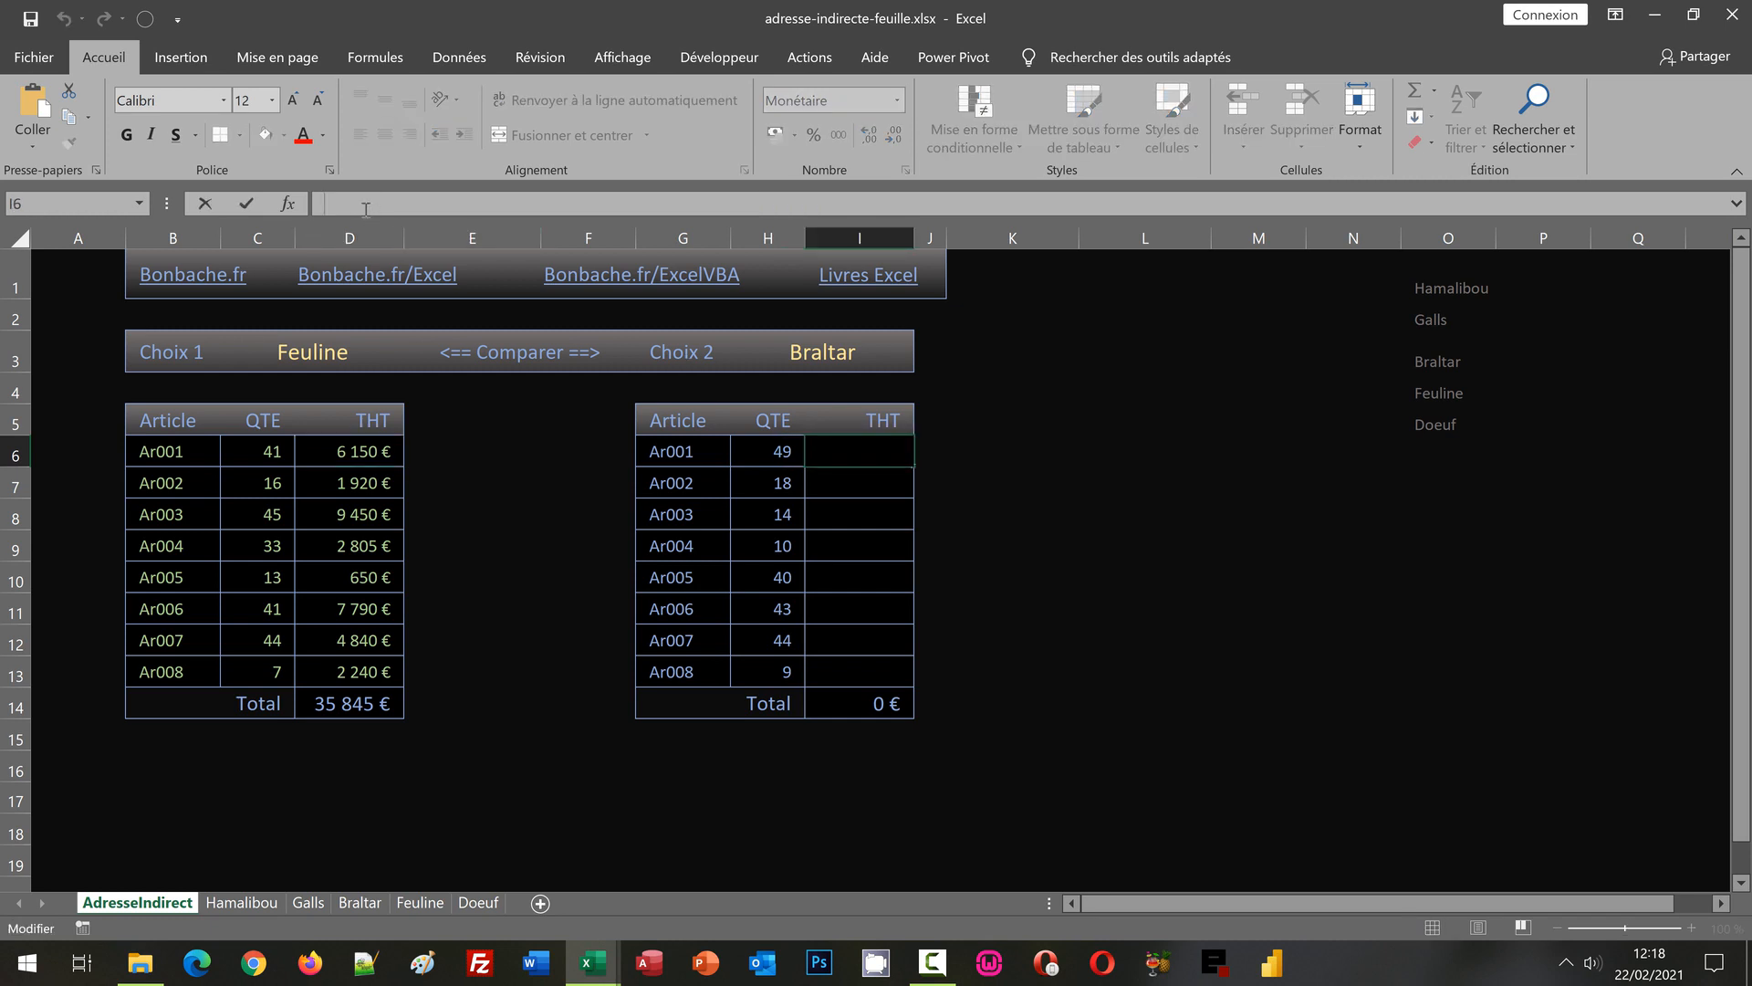
{"action": "key", "text": "ctrl+v"}
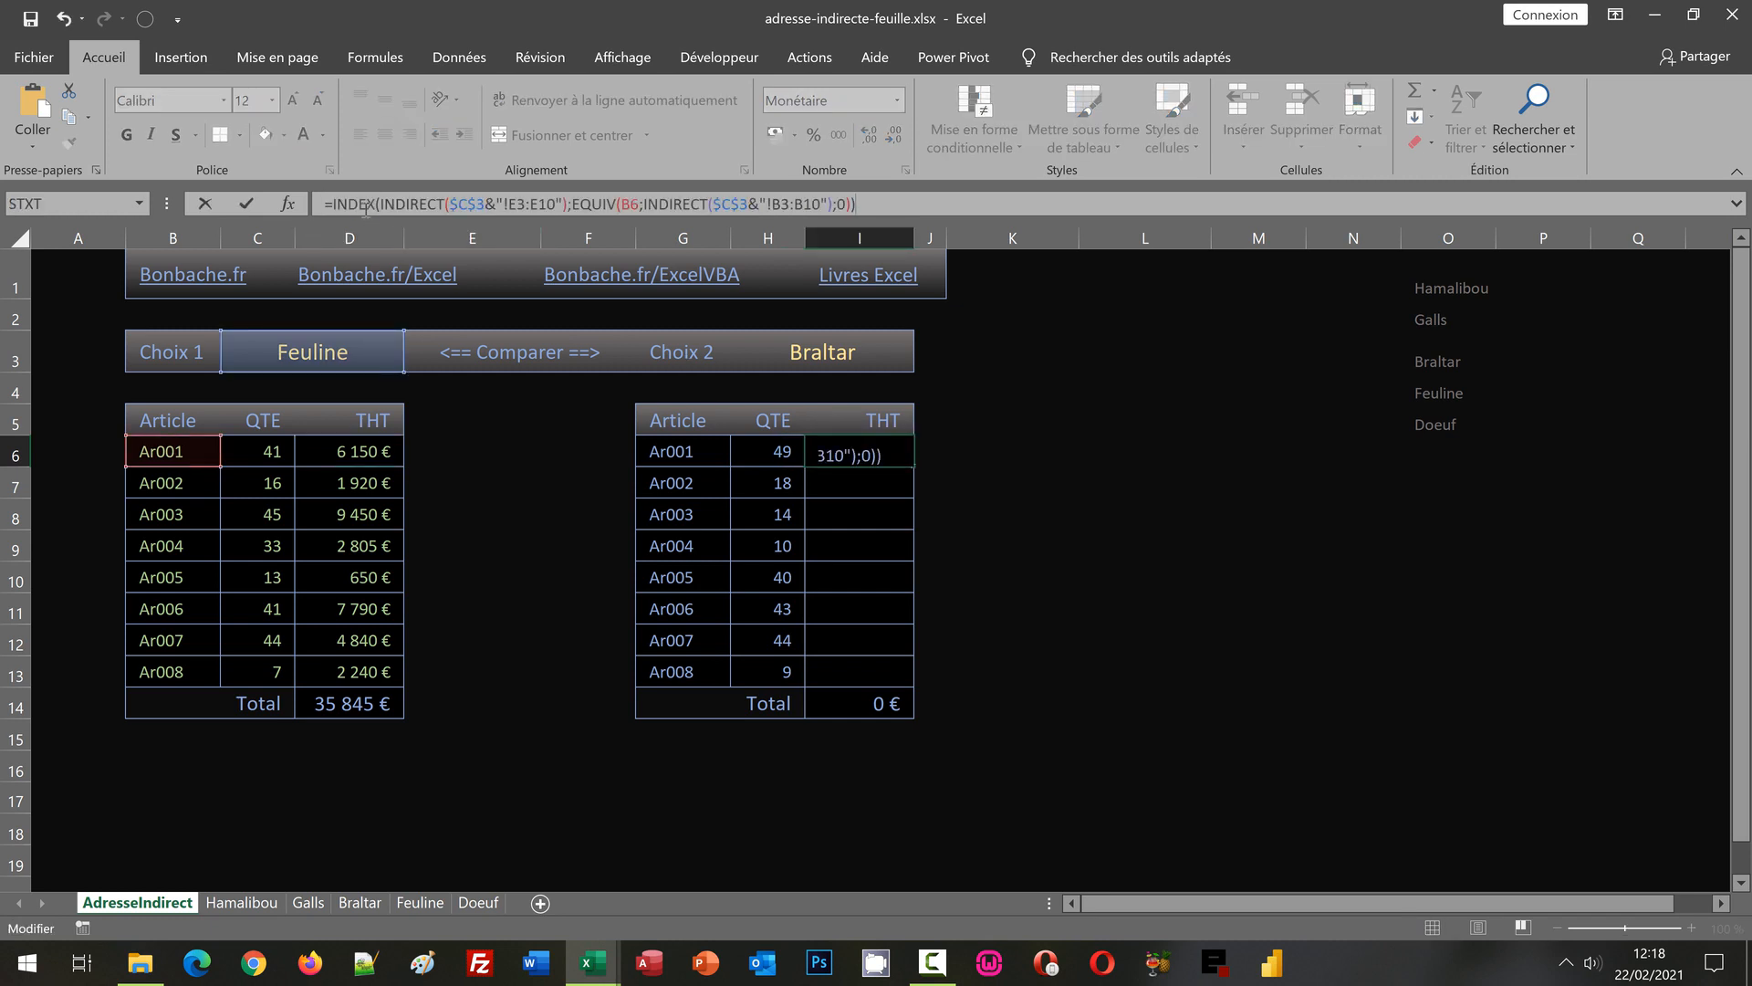
{"action": "key", "text": "ctrl+Return"}
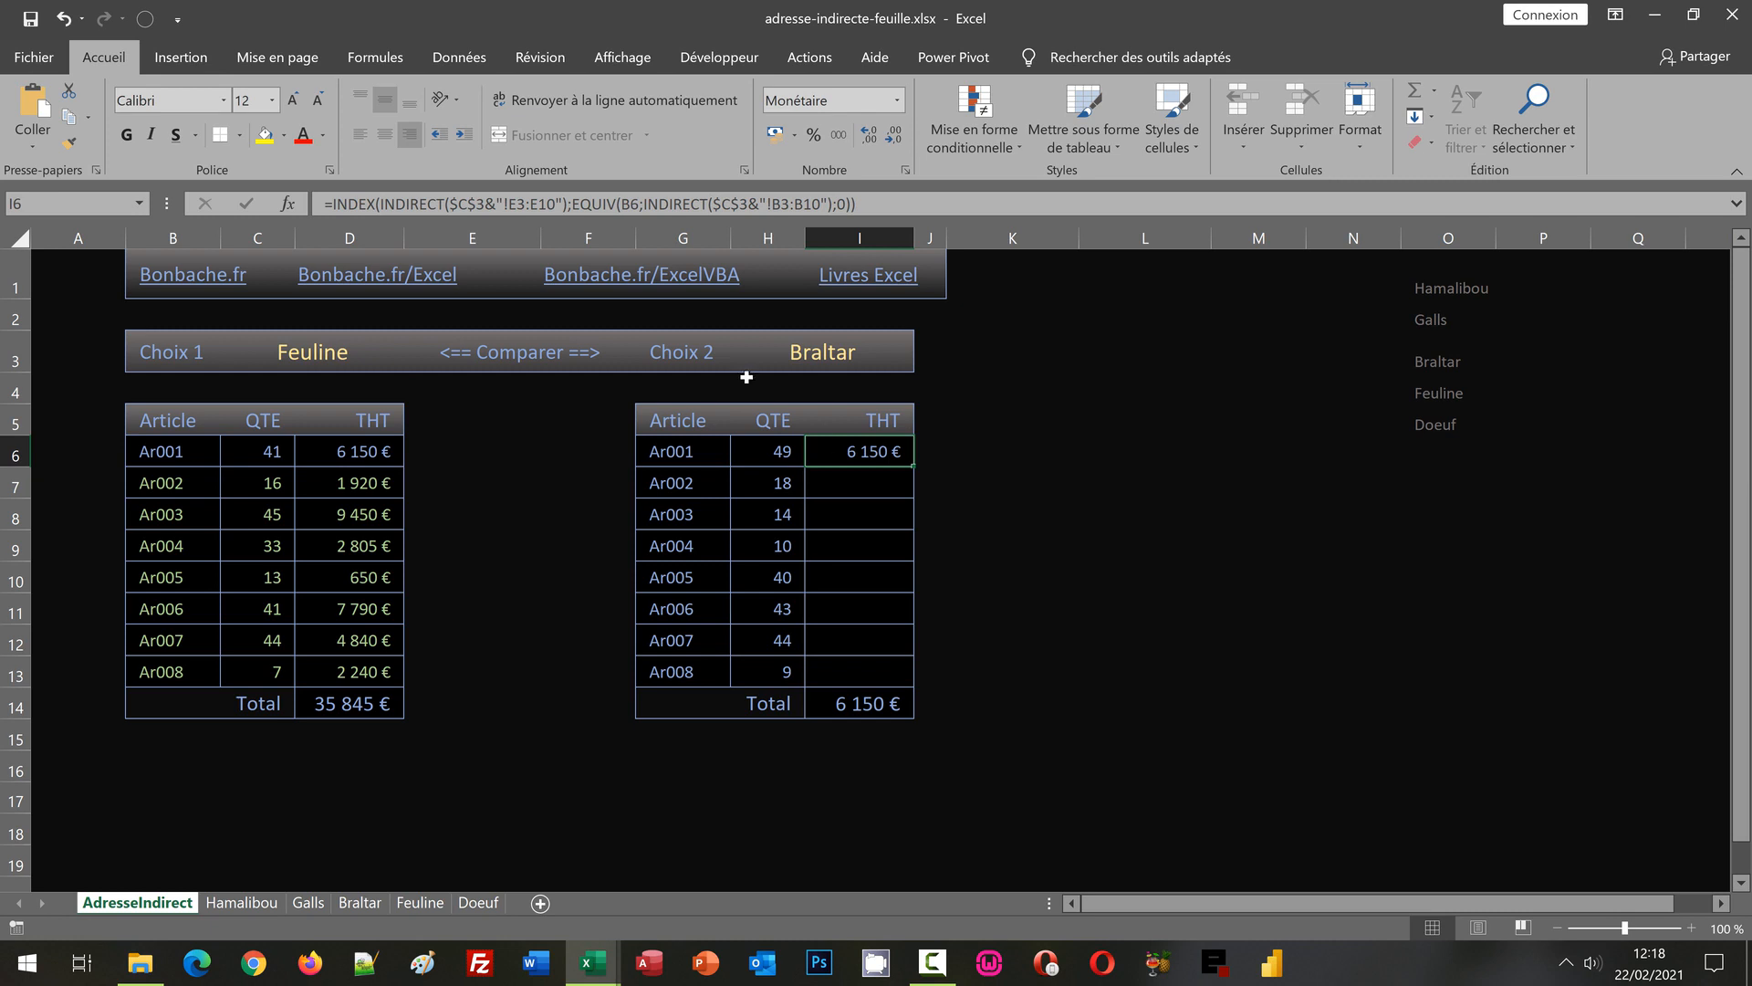
Step: Replace both $C$3 references in I6 with $H$3, validate the formula and fill it down the THT column to I13
{"action": "left_click", "coordinate": [471, 203]}
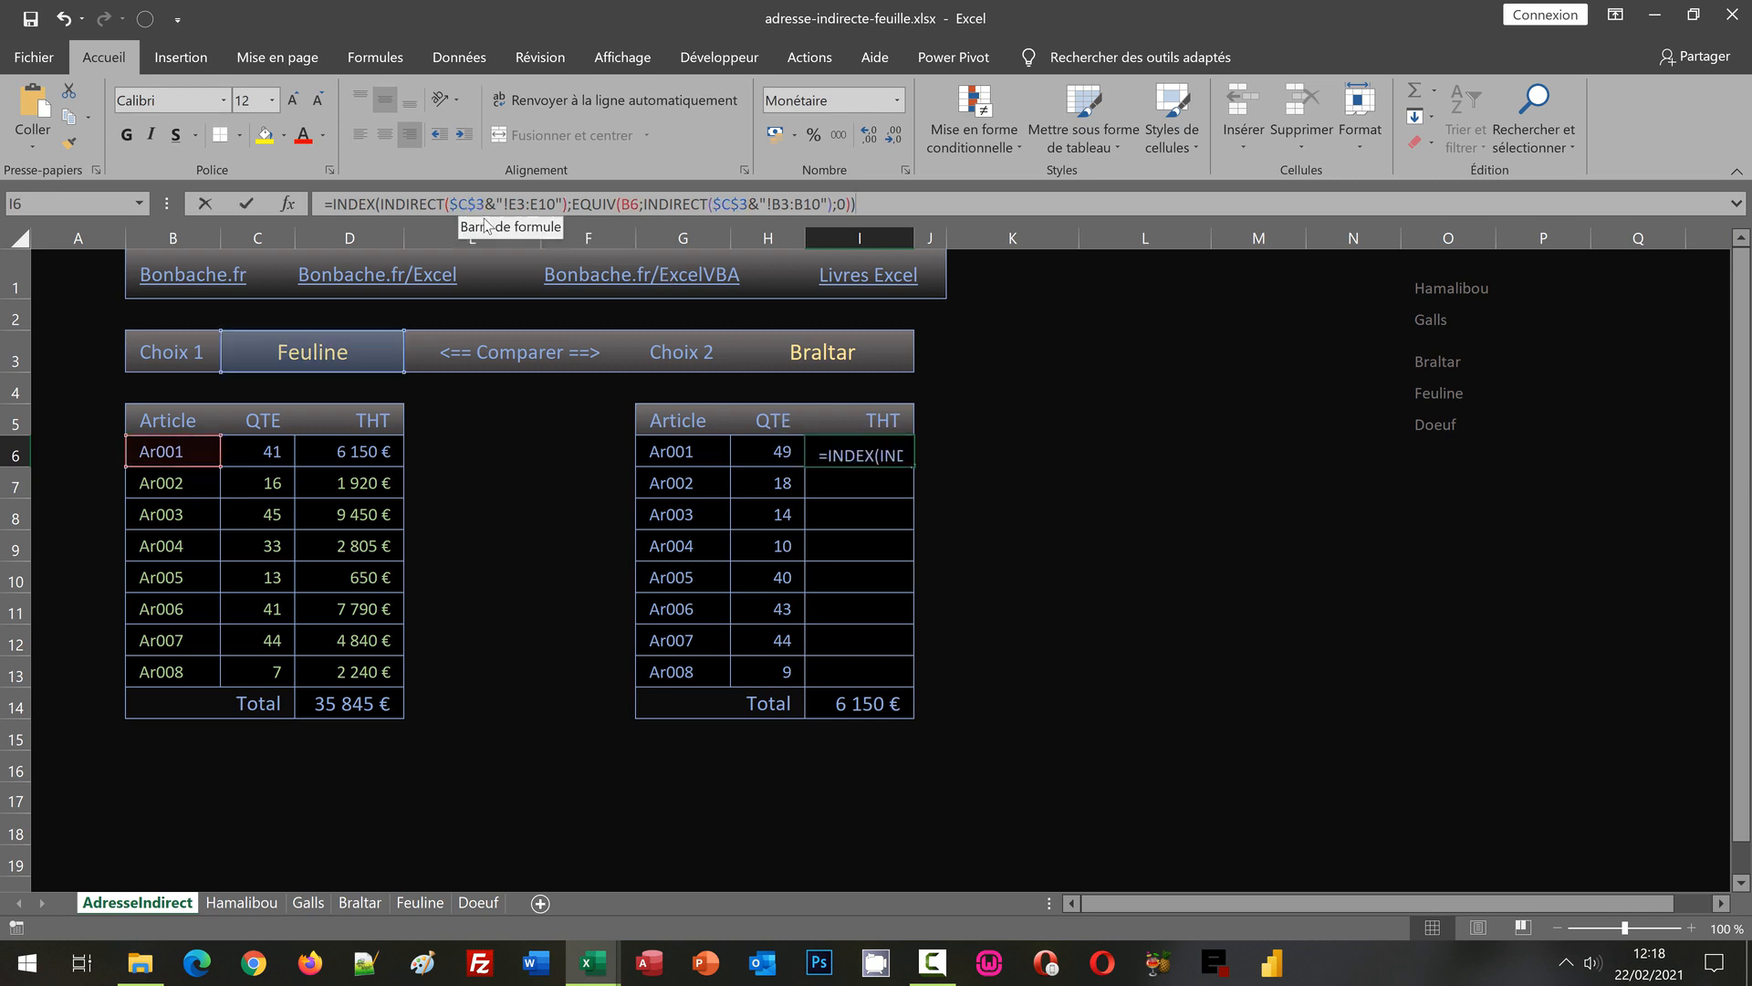
{"action": "left_click", "coordinate": [469, 204]}
{"action": "key", "text": "BackSpace"}
{"action": "type", "text": "H"}
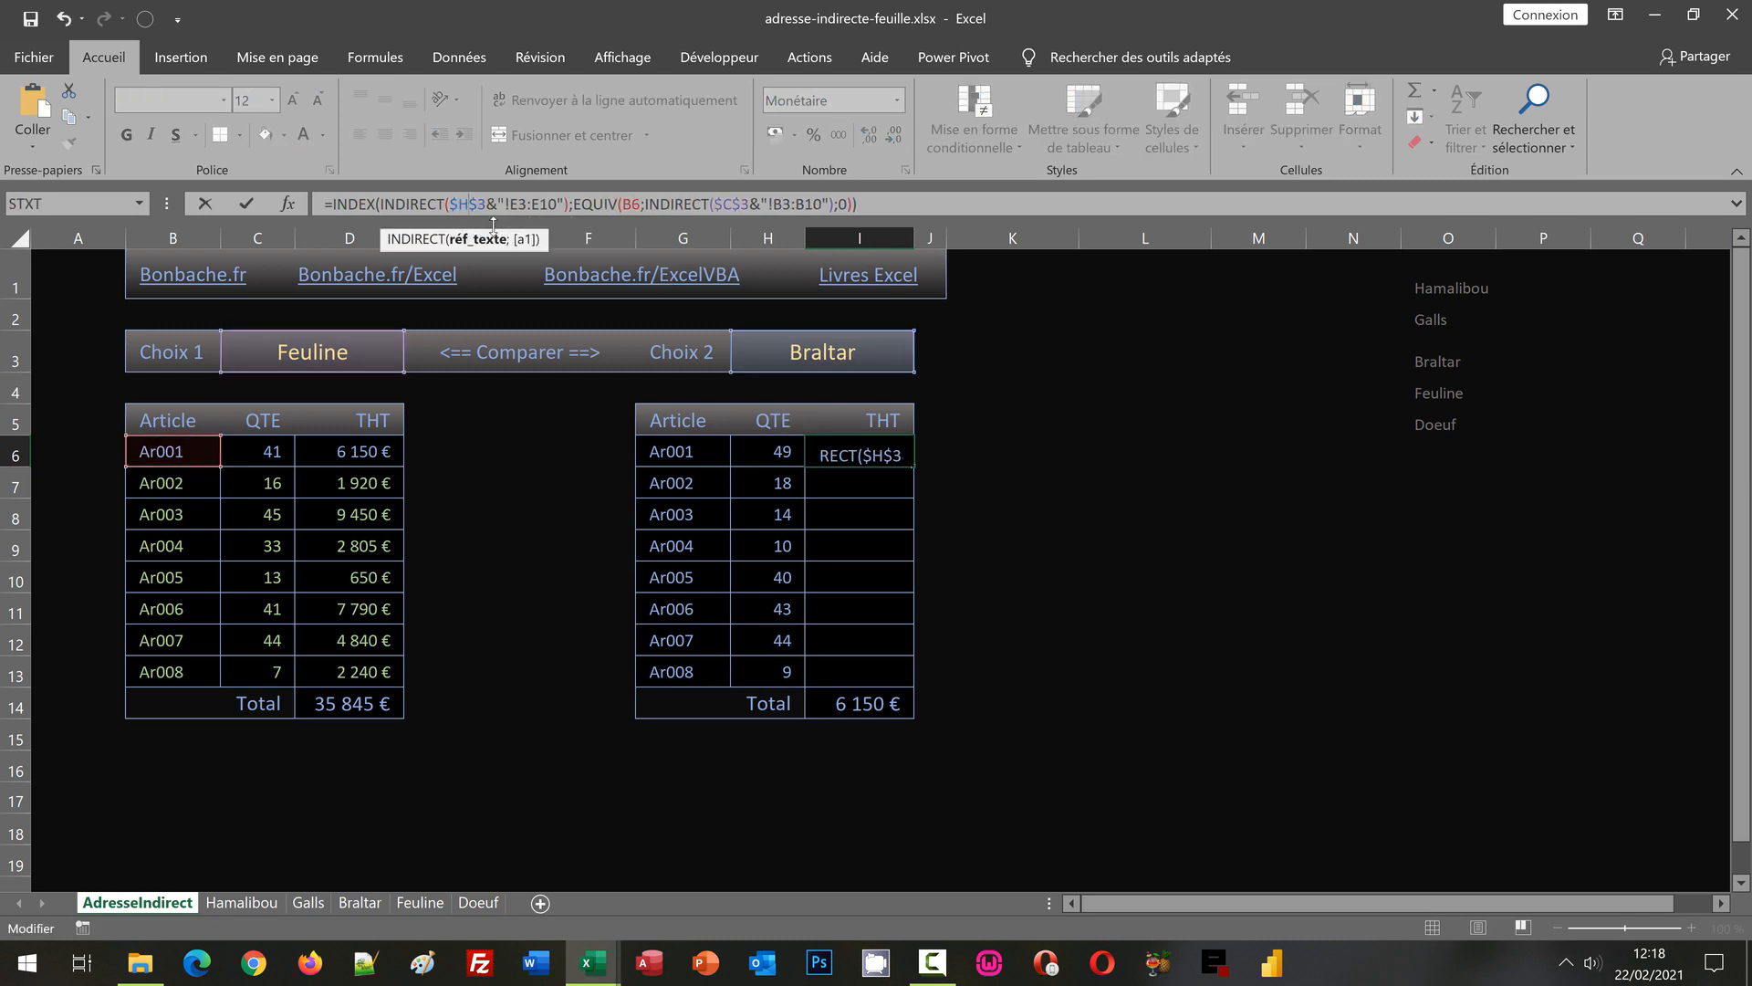
{"action": "left_click", "coordinate": [733, 204]}
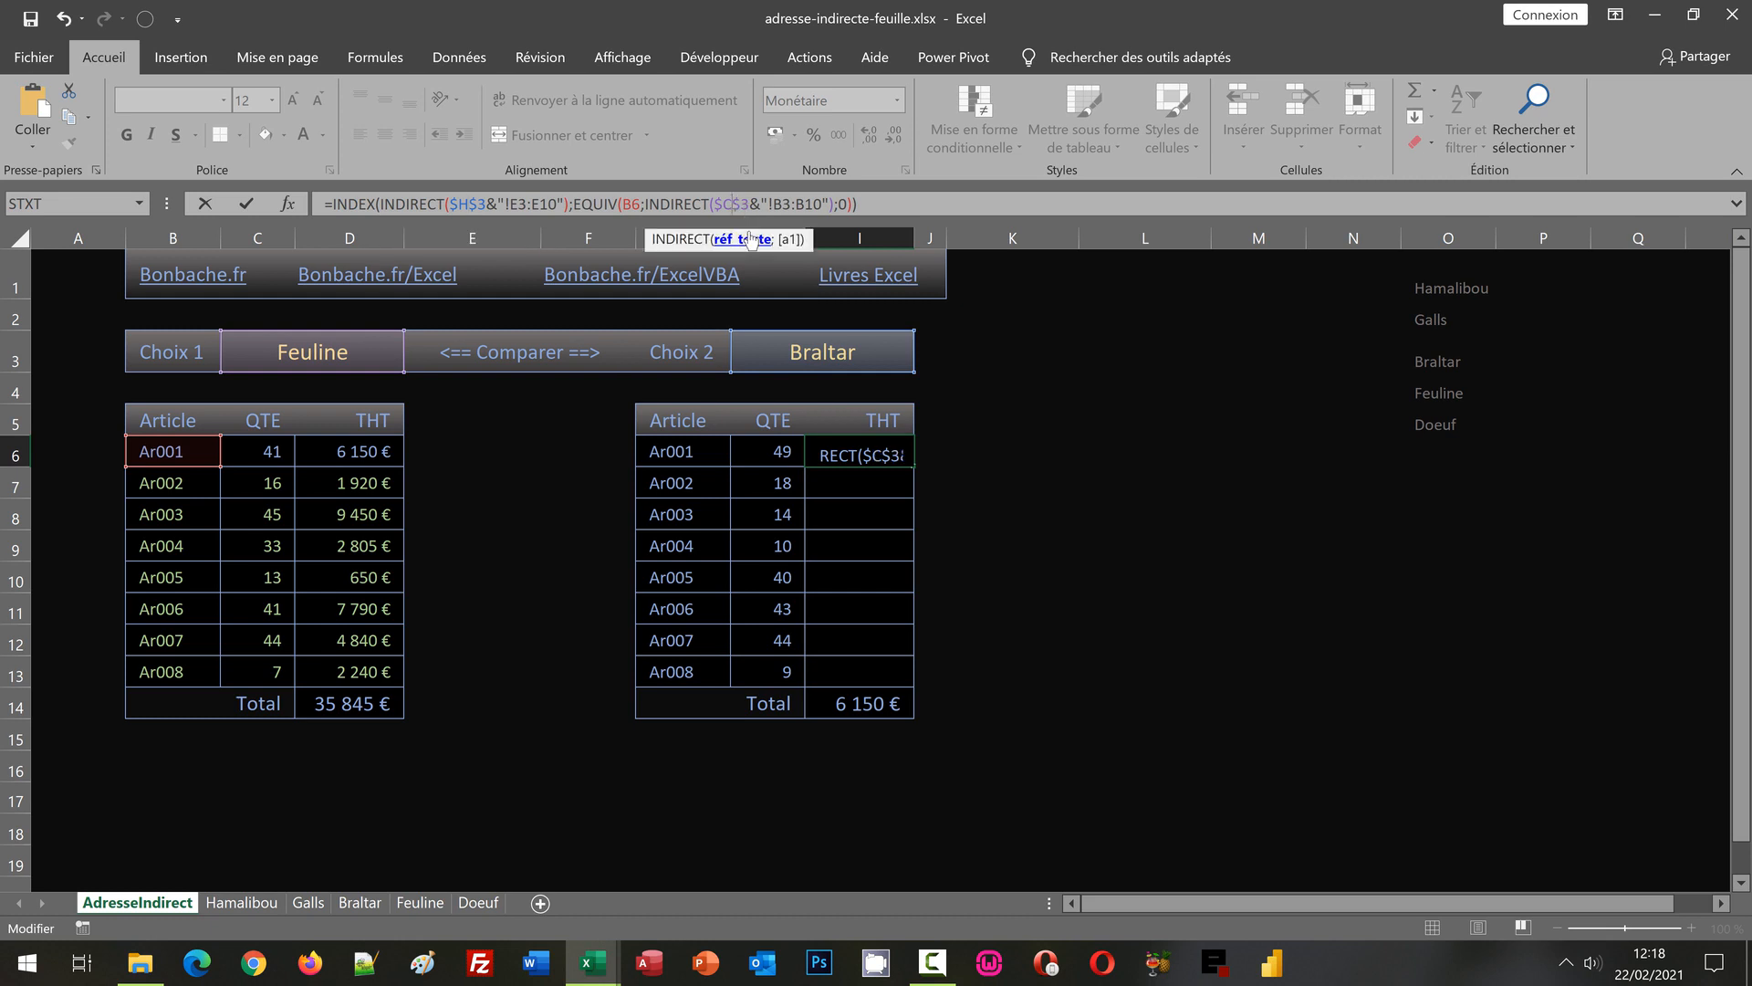
{"action": "key", "text": "BackSpace"}
{"action": "type", "text": "H"}
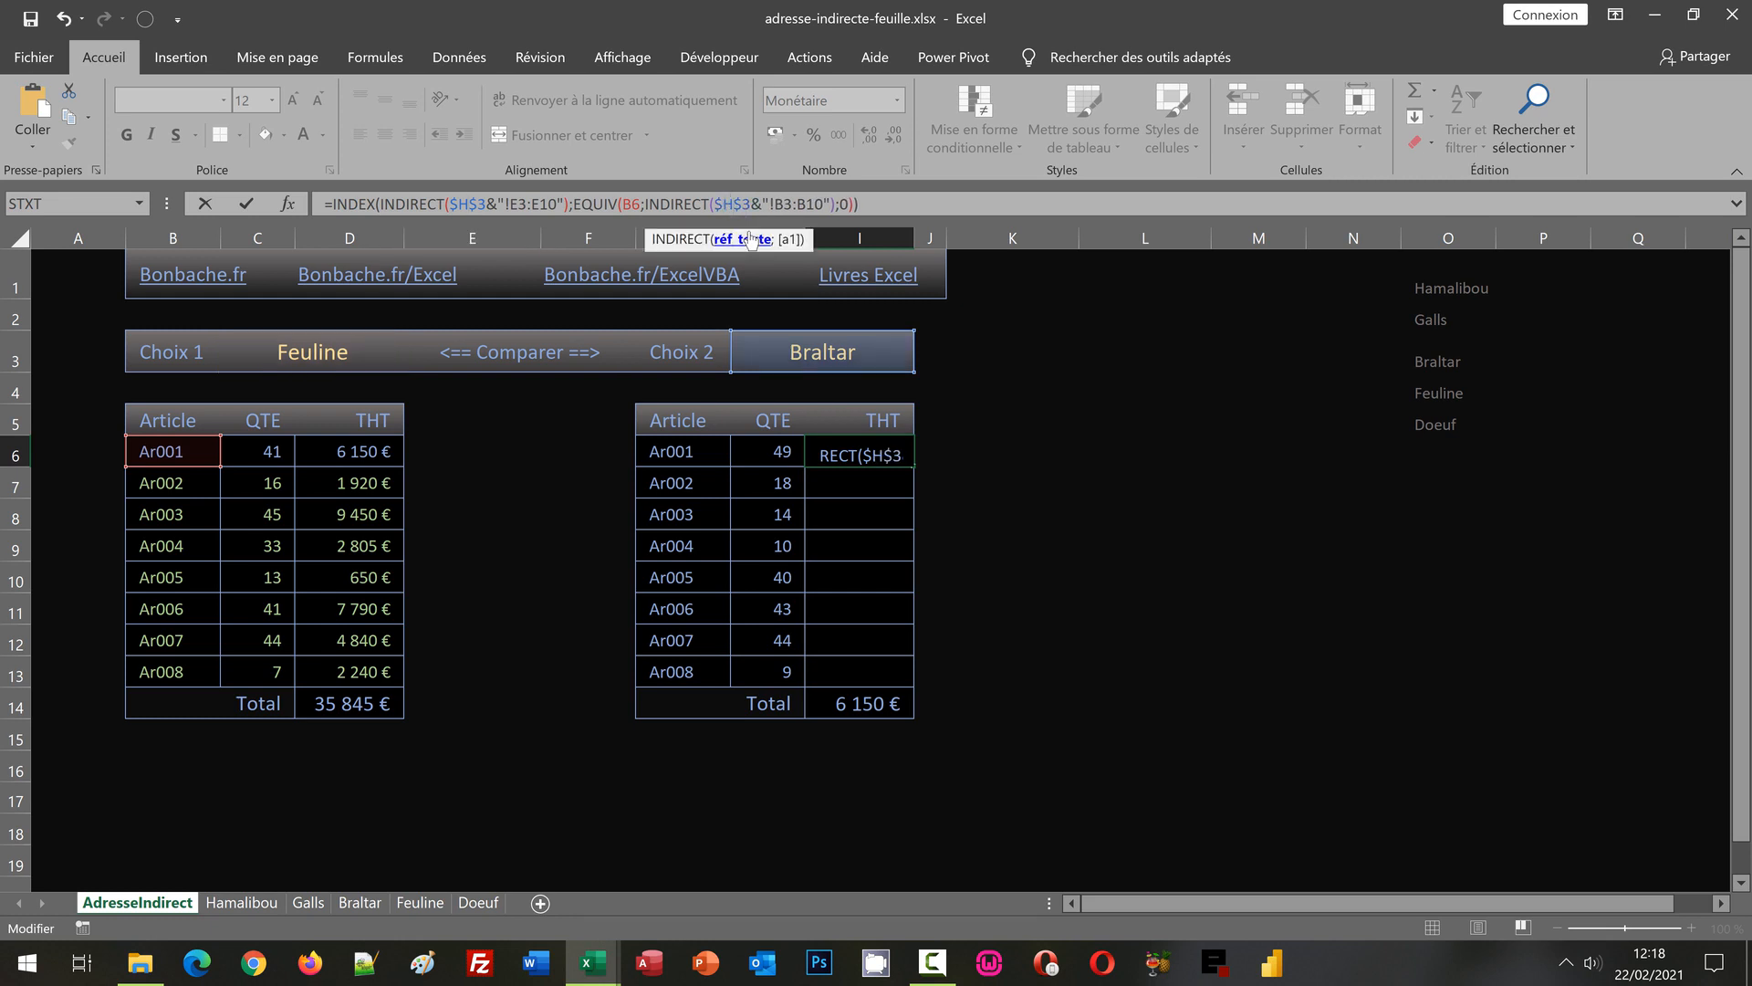
{"action": "key", "text": "ctrl+Return"}
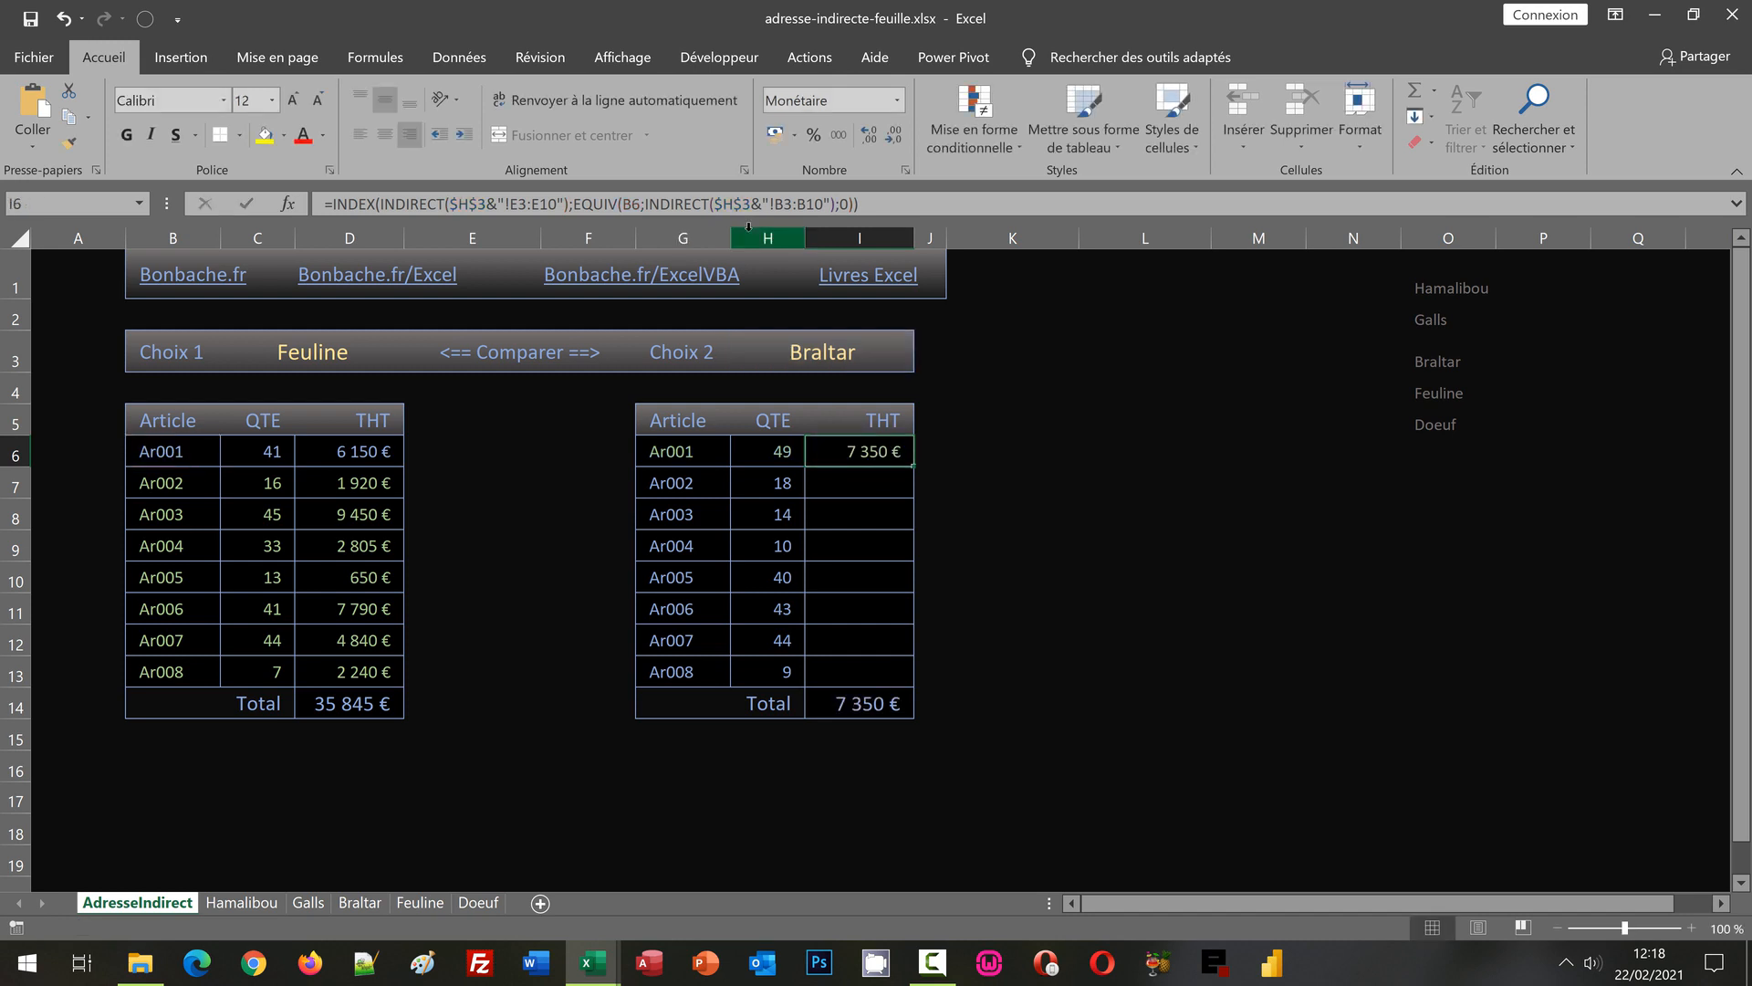
{"action": "double_click", "coordinate": [913, 468]}
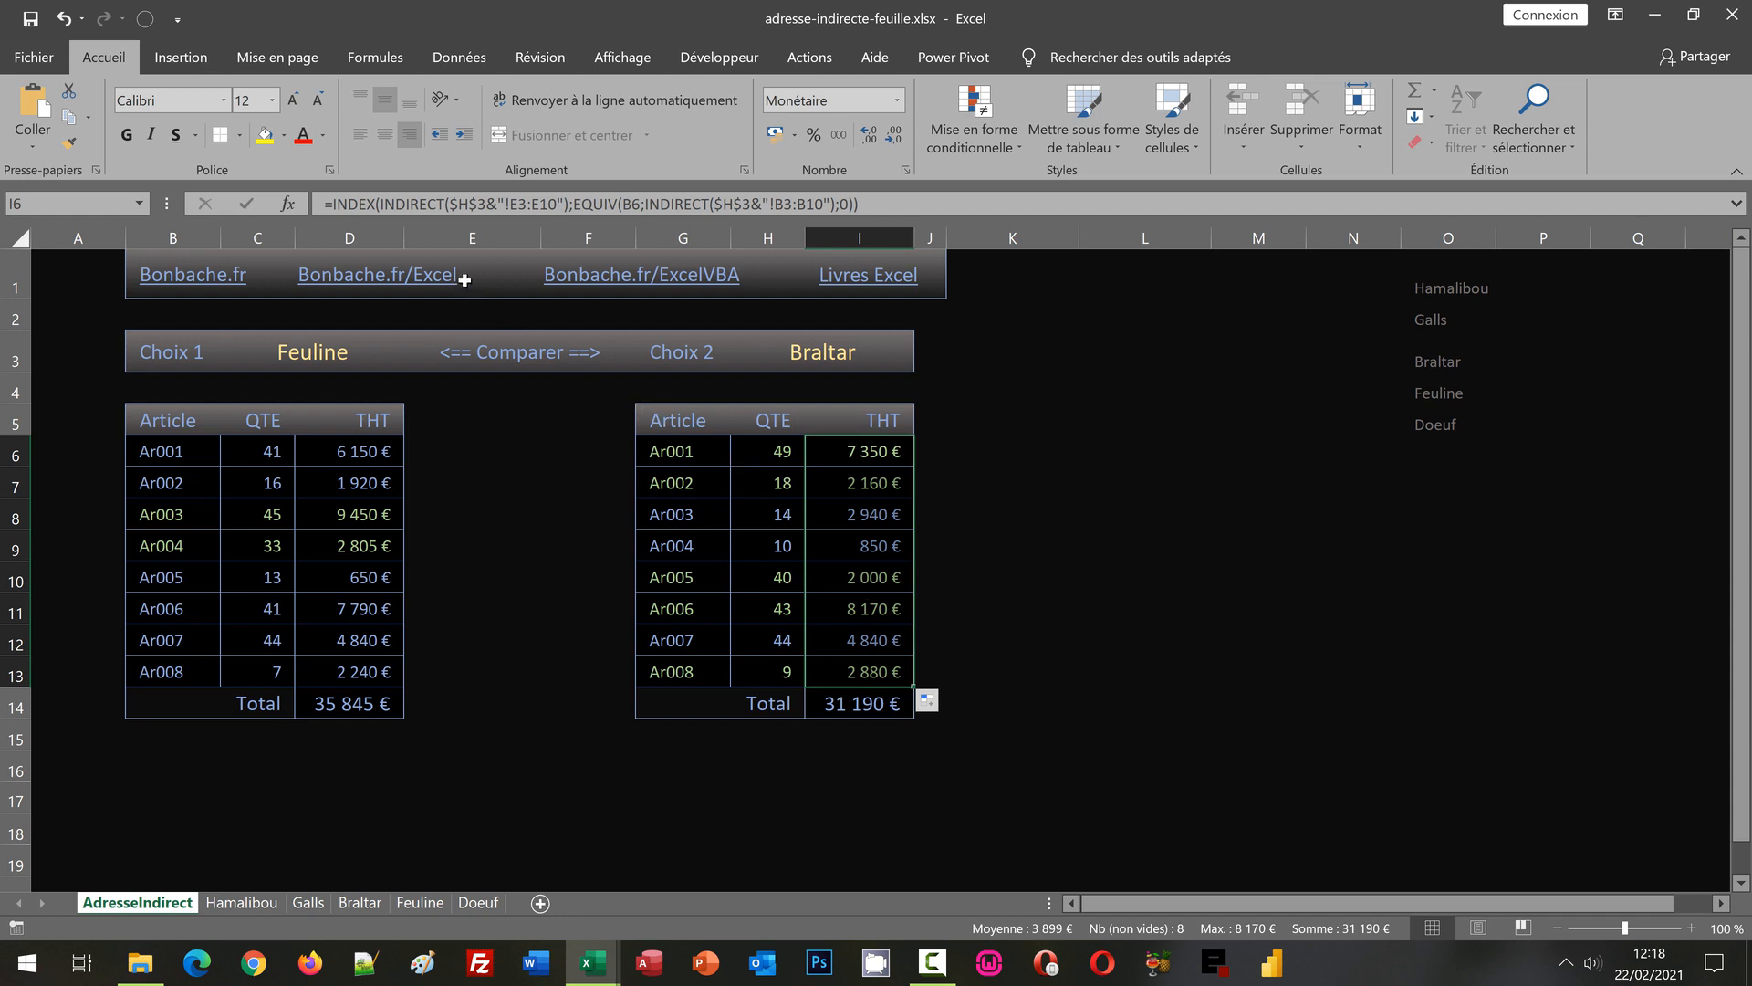
Step: Set Choix 1 to Hamalibou to refresh the first comparison table
{"action": "left_click", "coordinate": [369, 362]}
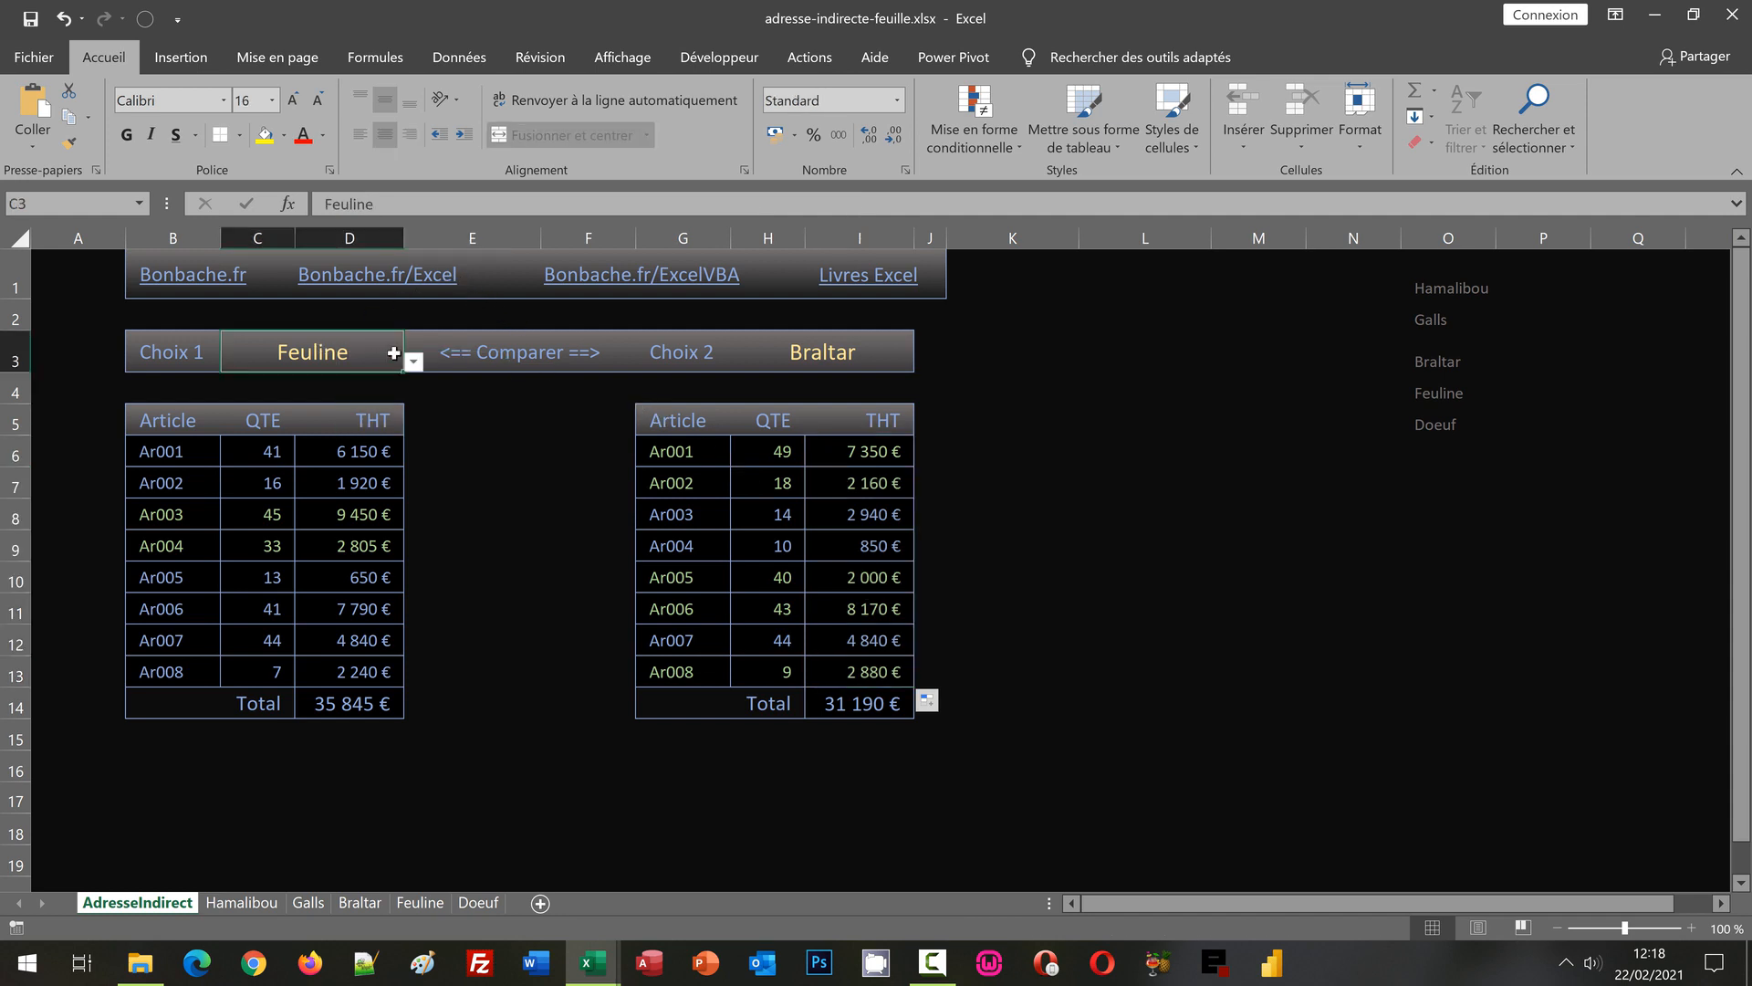
{"action": "left_click", "coordinate": [413, 361]}
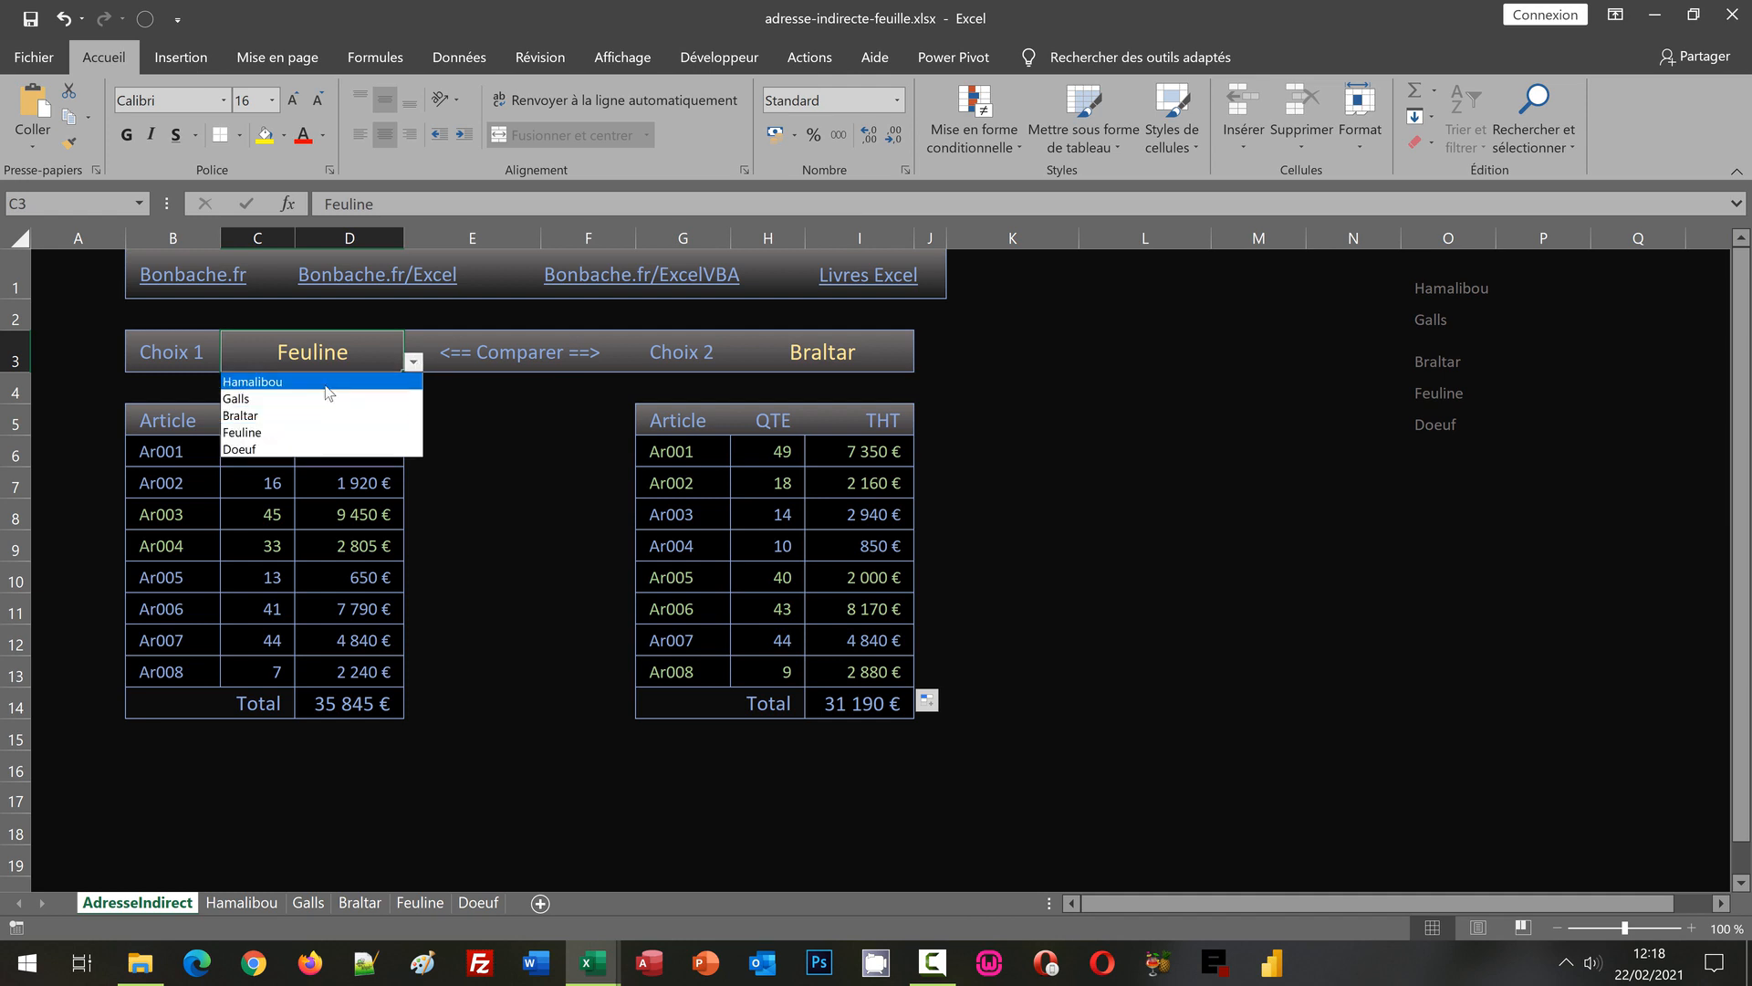
{"action": "left_click", "coordinate": [329, 383]}
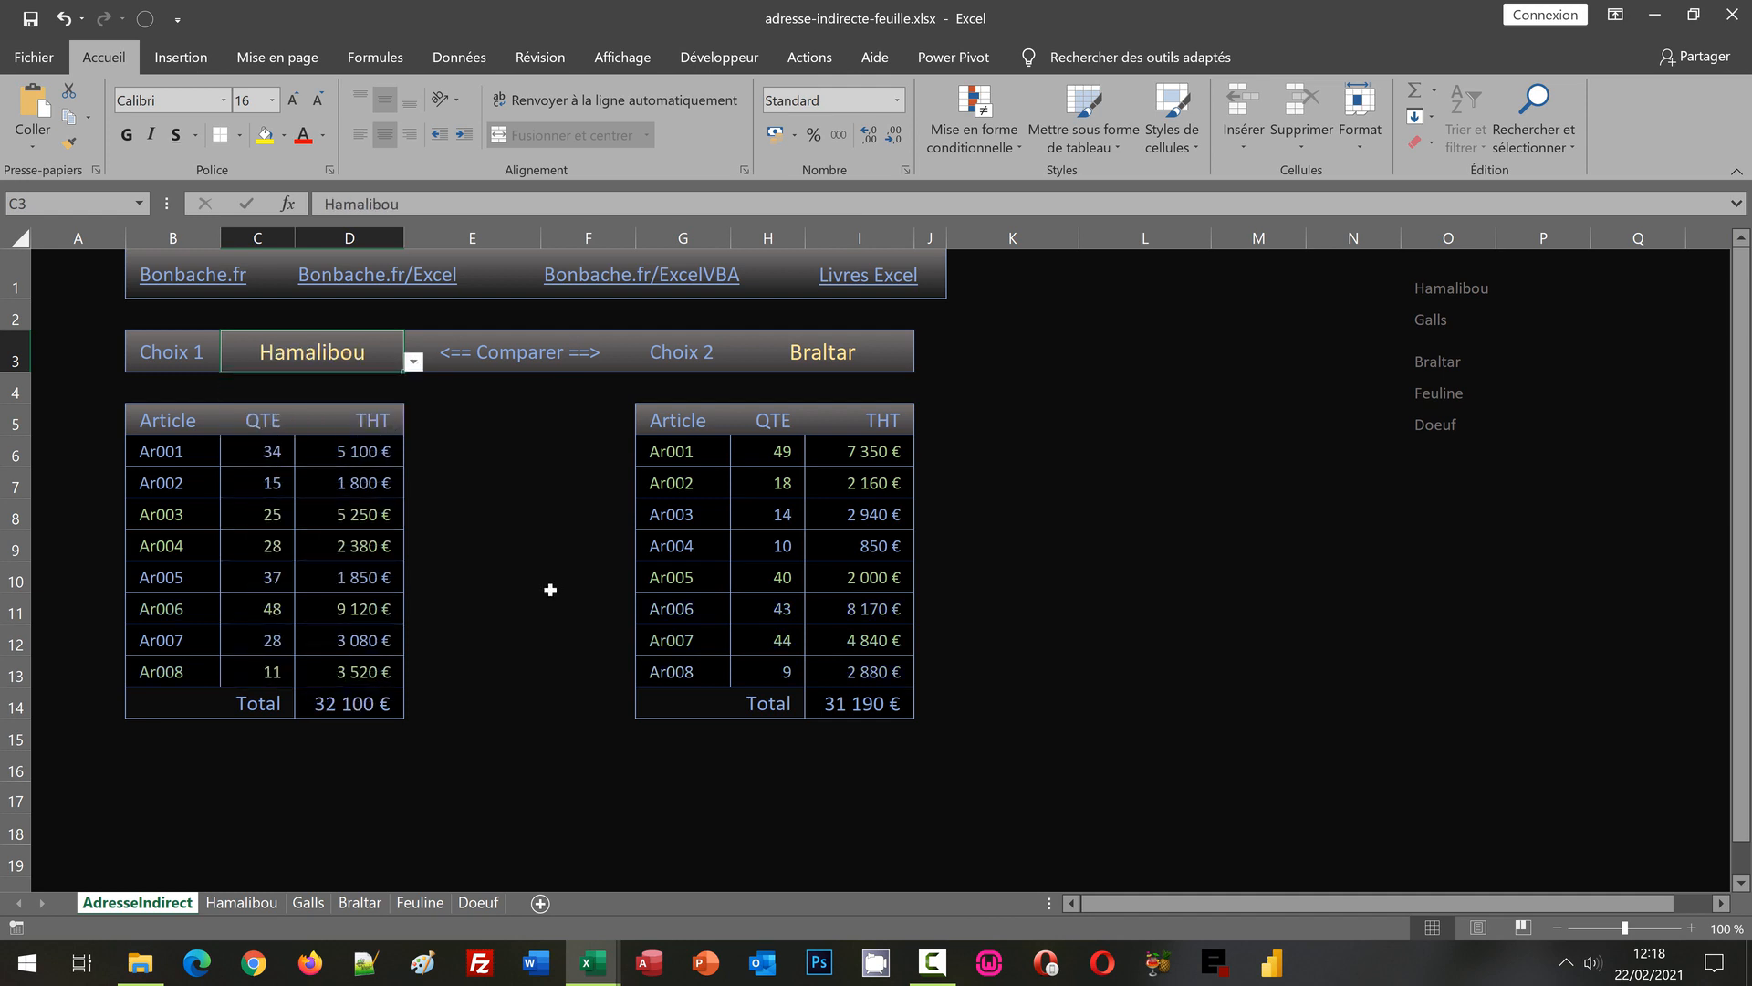
Step: Test the second table by switching Choix 2 to Hamalibou and back to Braltar
{"action": "left_click", "coordinate": [850, 354]}
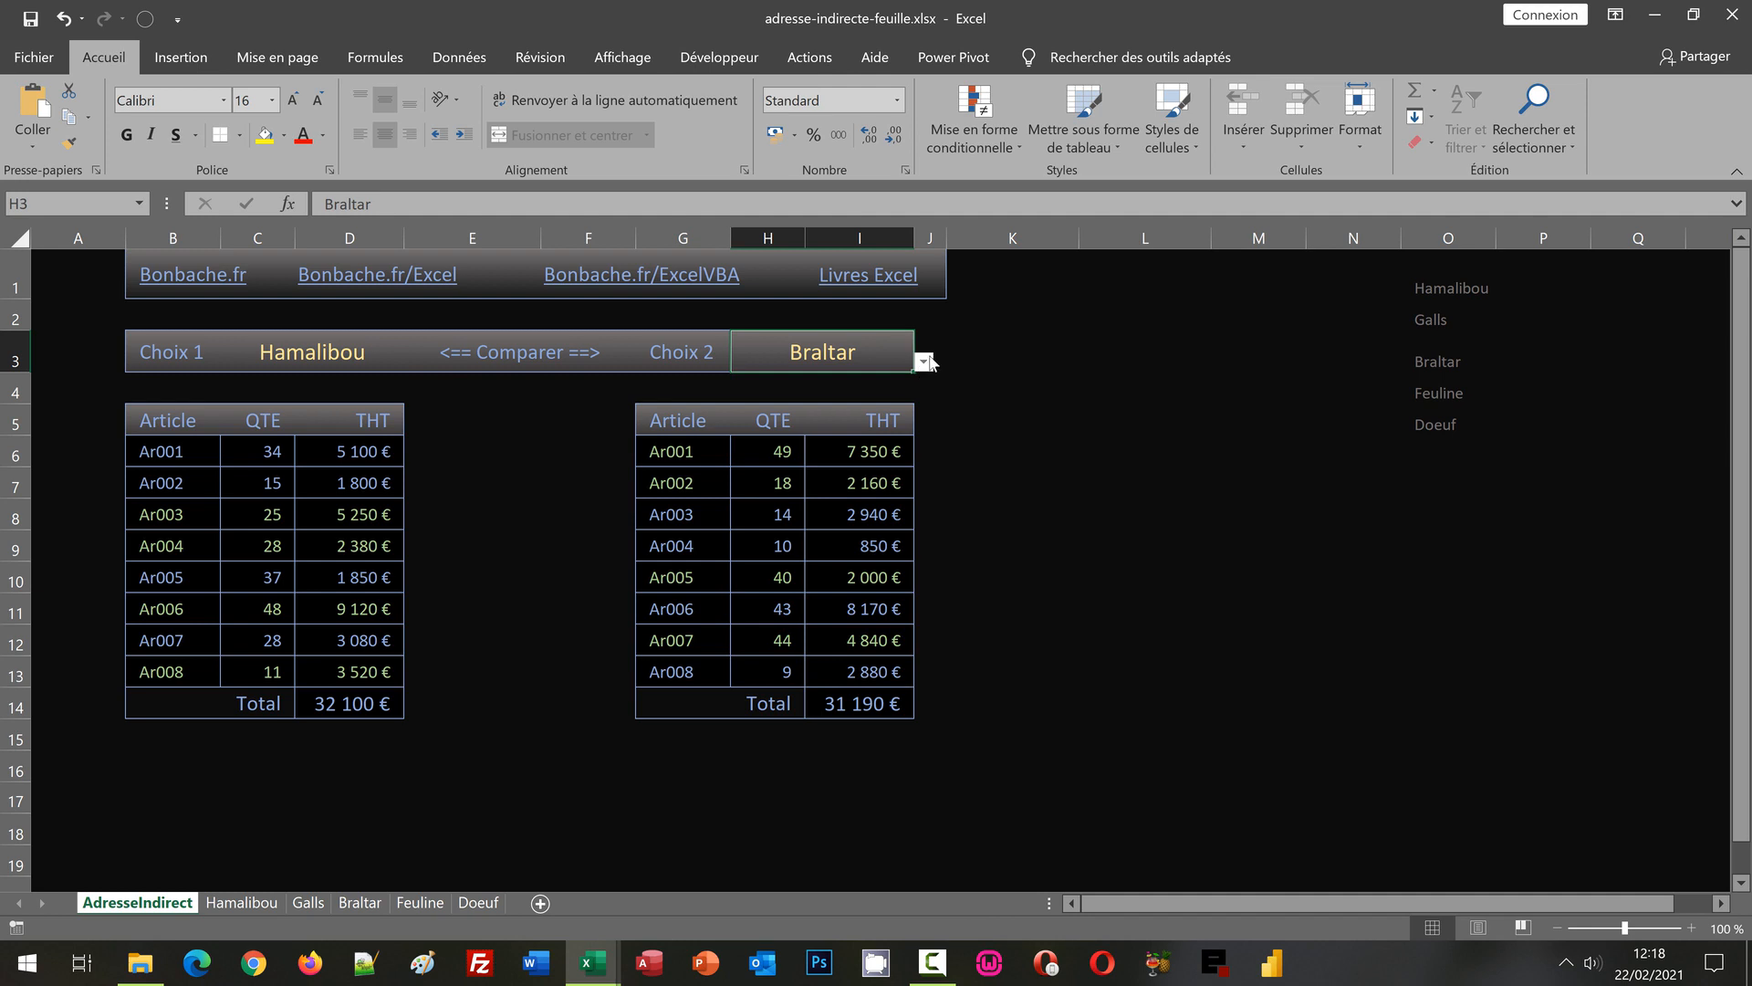
{"action": "left_click", "coordinate": [925, 362]}
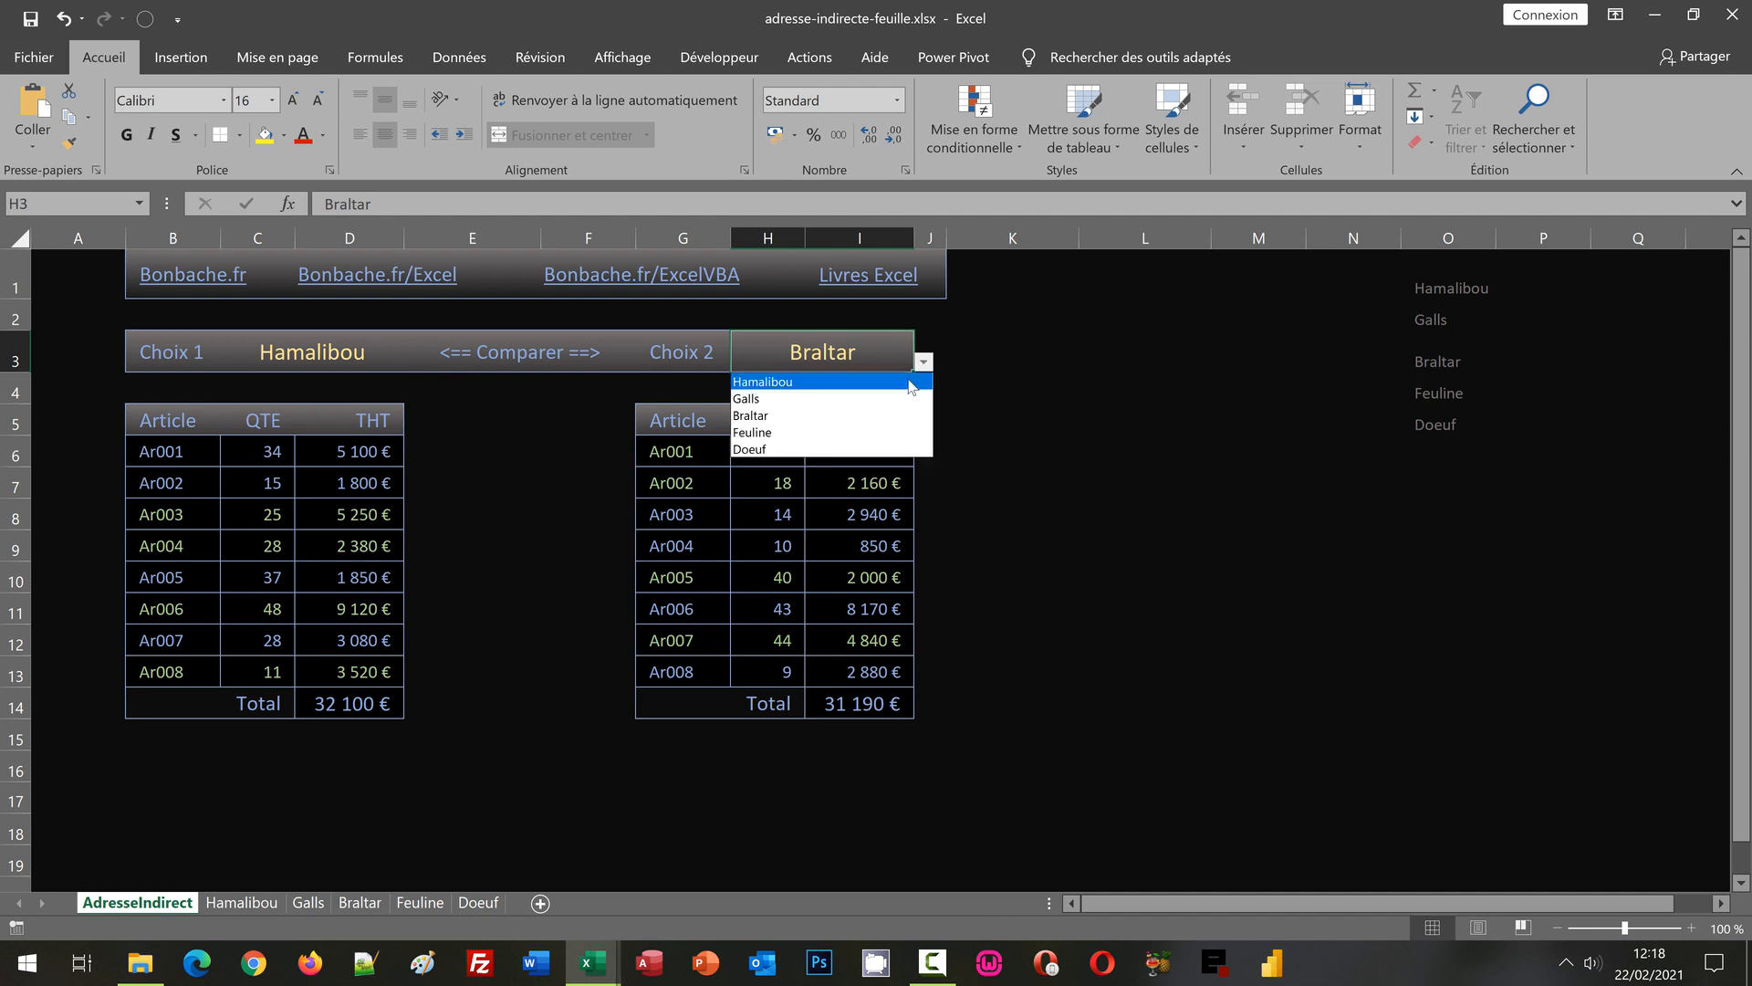
{"action": "left_click", "coordinate": [911, 383]}
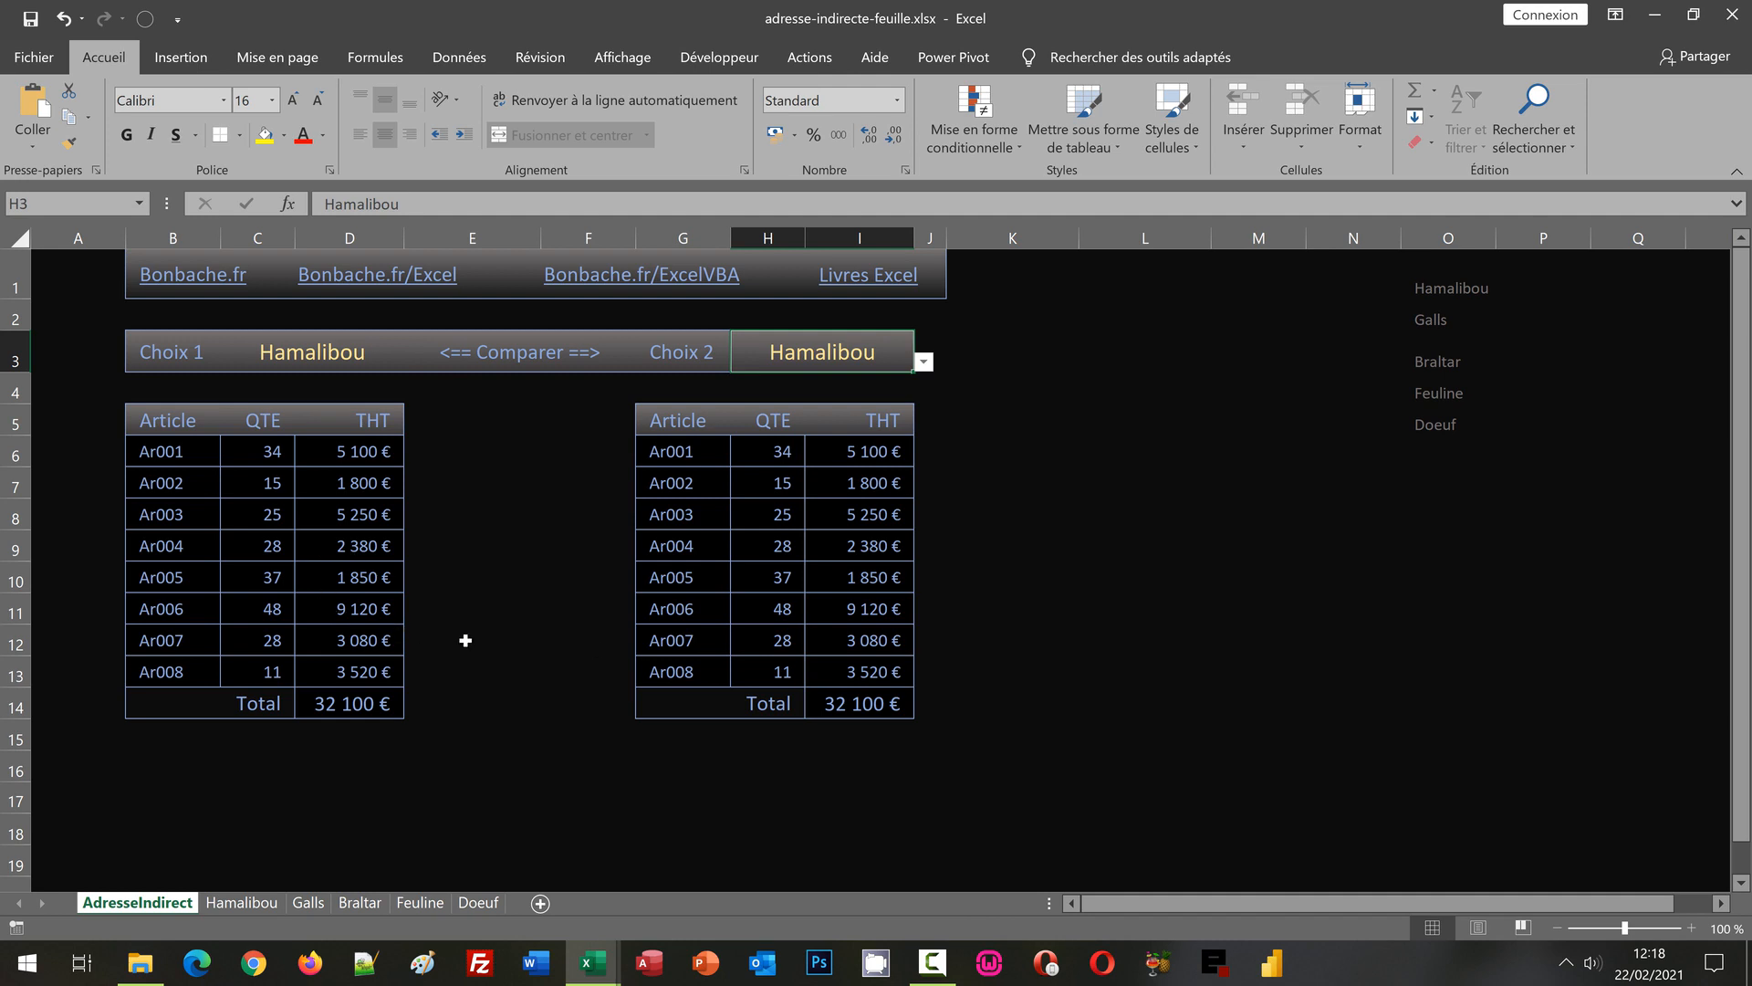
{"action": "left_click", "coordinate": [923, 362]}
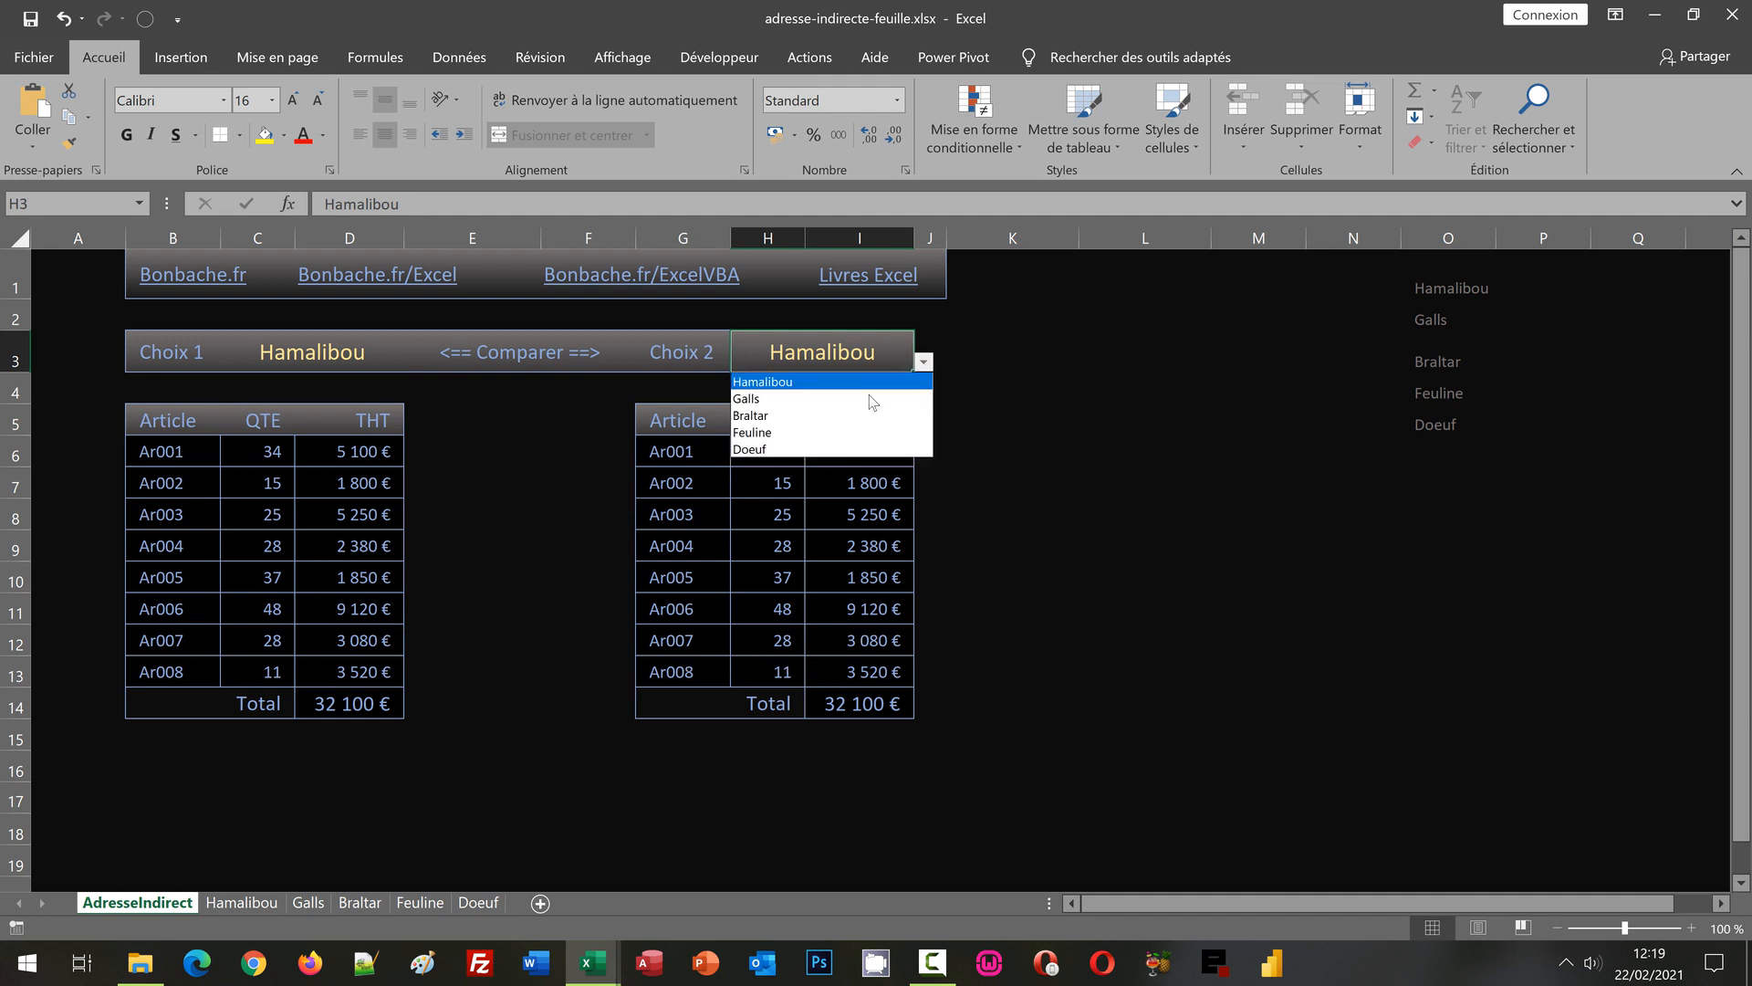
{"action": "left_click", "coordinate": [860, 418]}
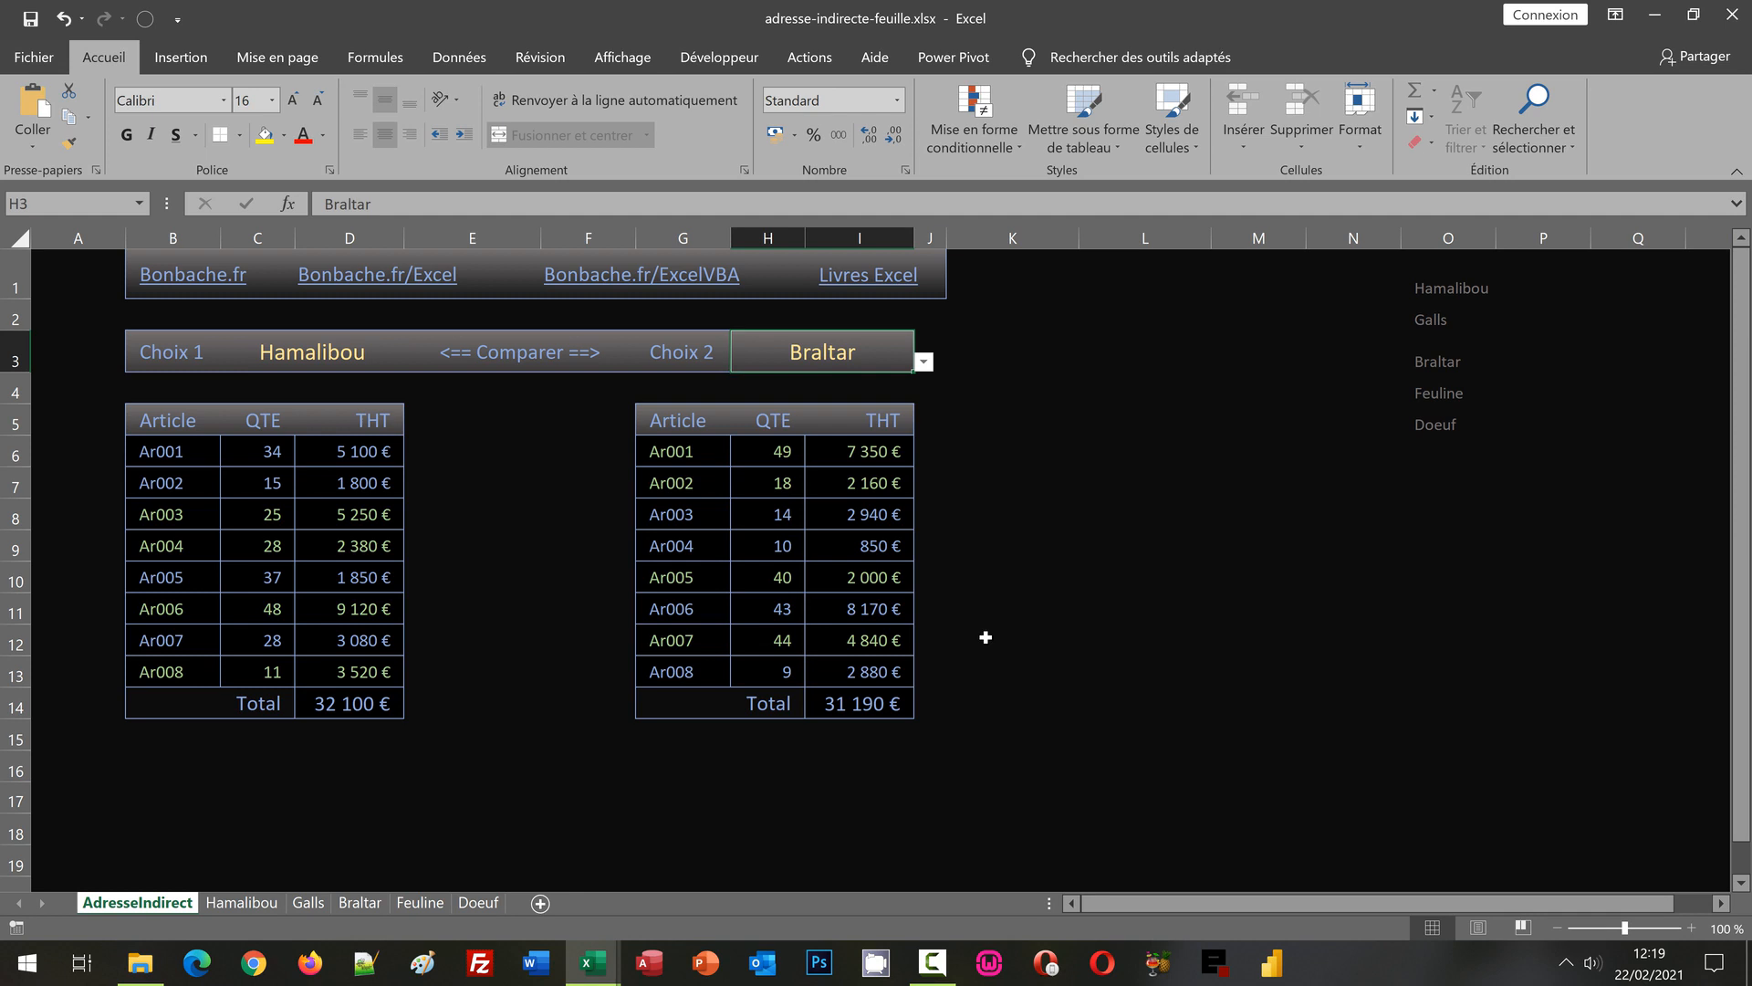
Step: Examine the formula and format of the conditional formatting rule applied to cell C8, and close the rule manager without changes
{"action": "left_click", "coordinate": [285, 513]}
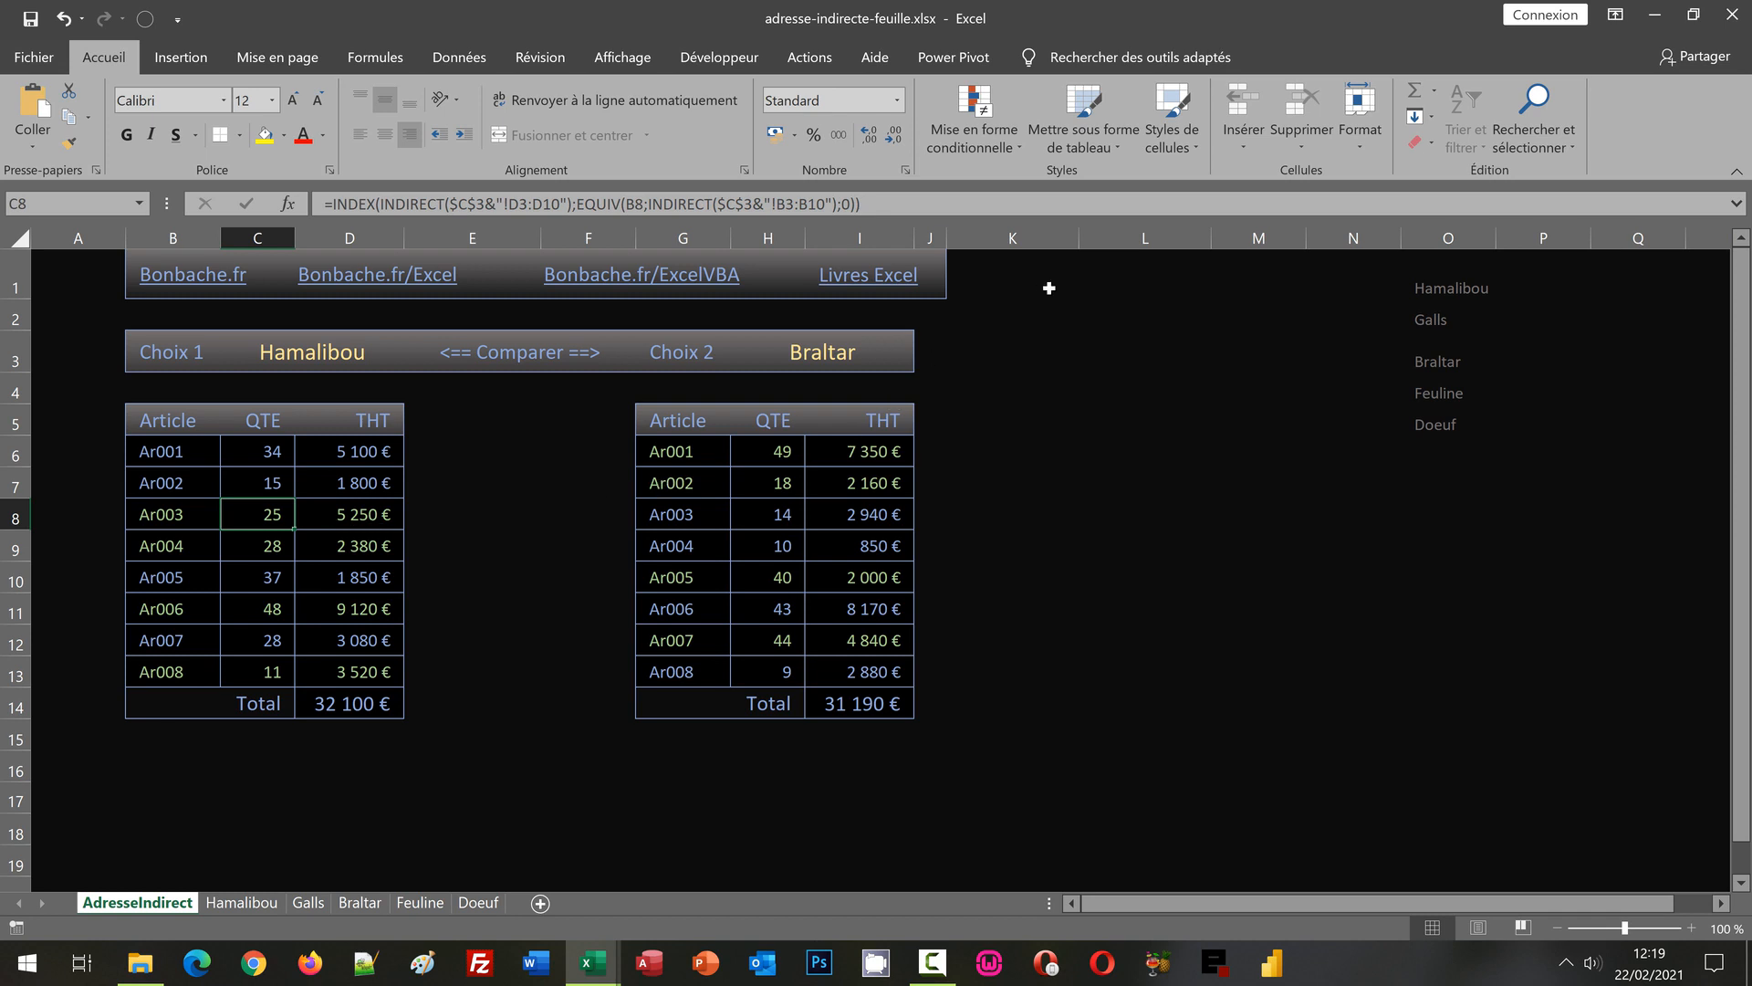
{"action": "left_click", "coordinate": [965, 139]}
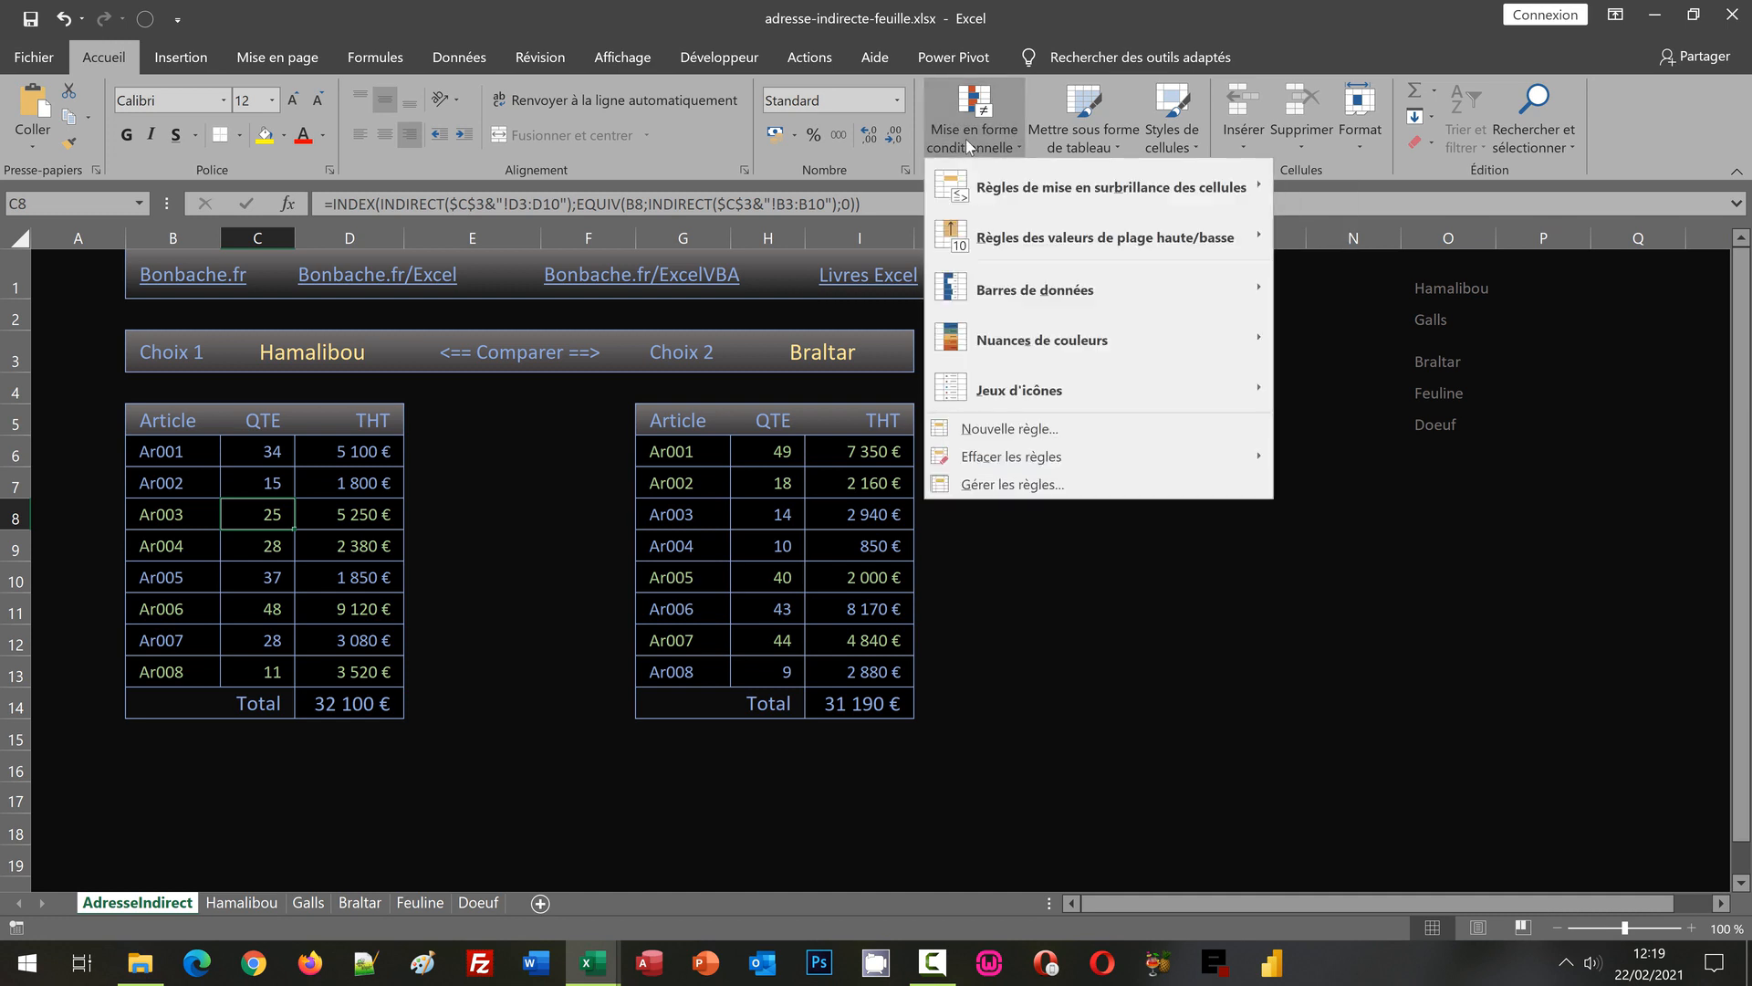
{"action": "left_click", "coordinate": [1007, 486]}
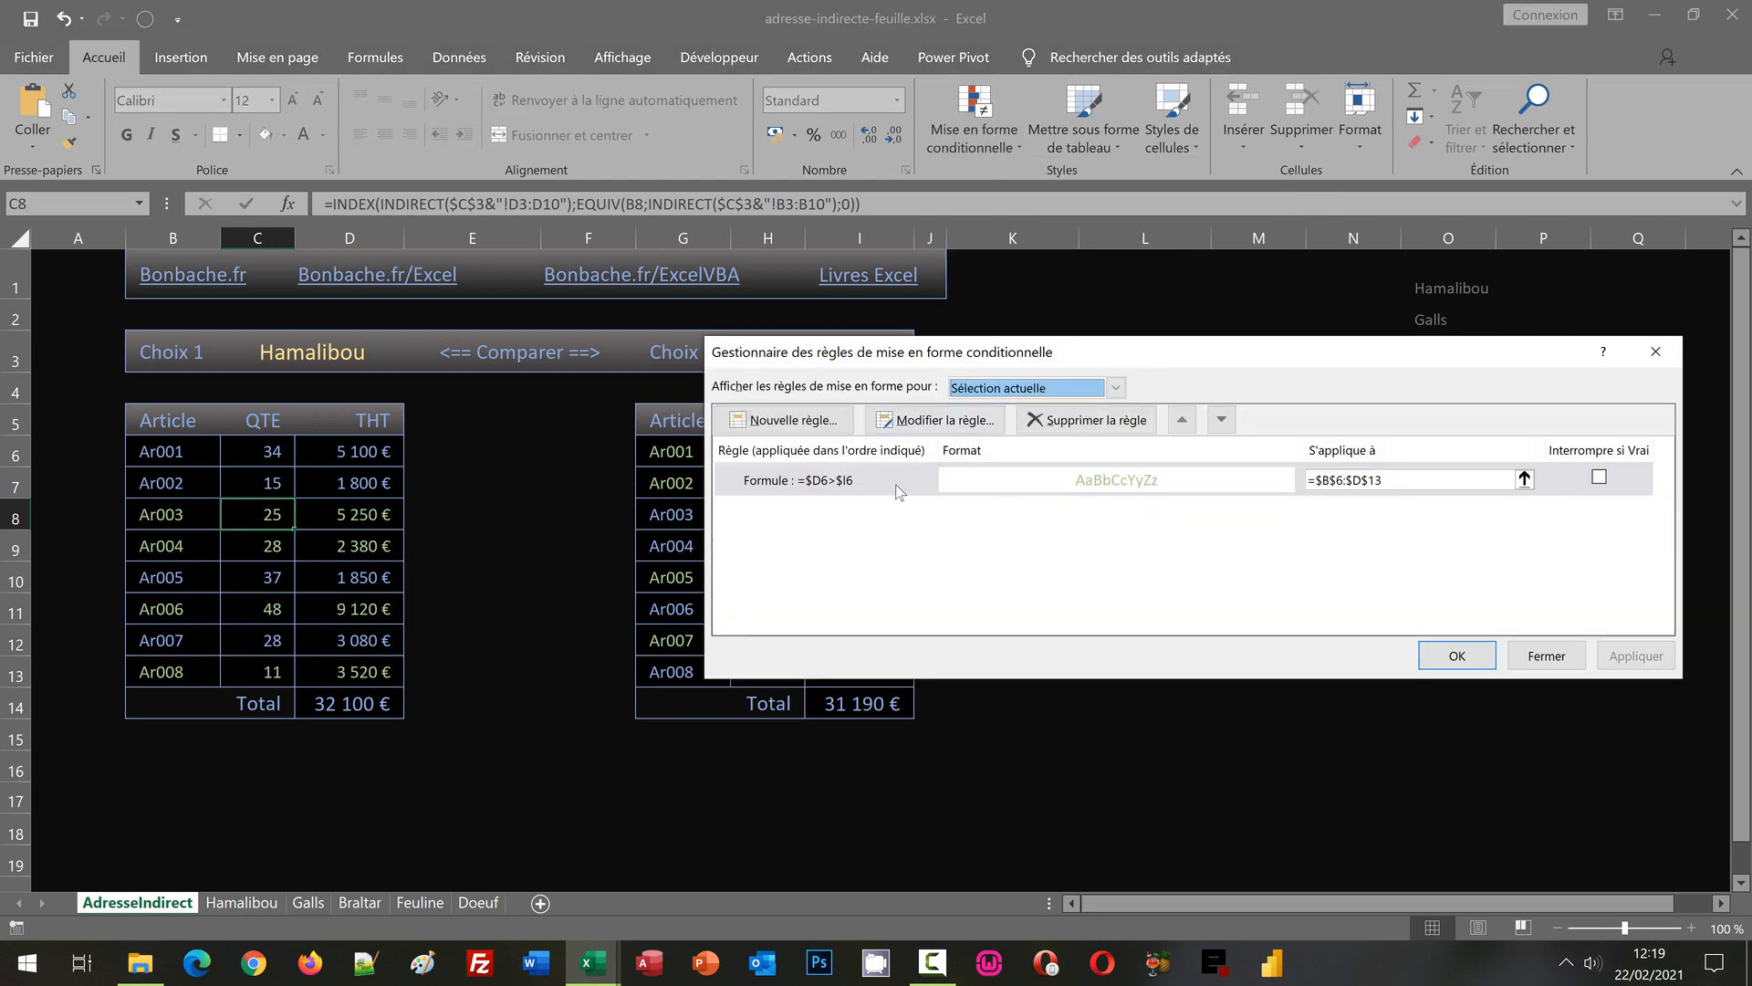
{"action": "left_click", "coordinate": [939, 422]}
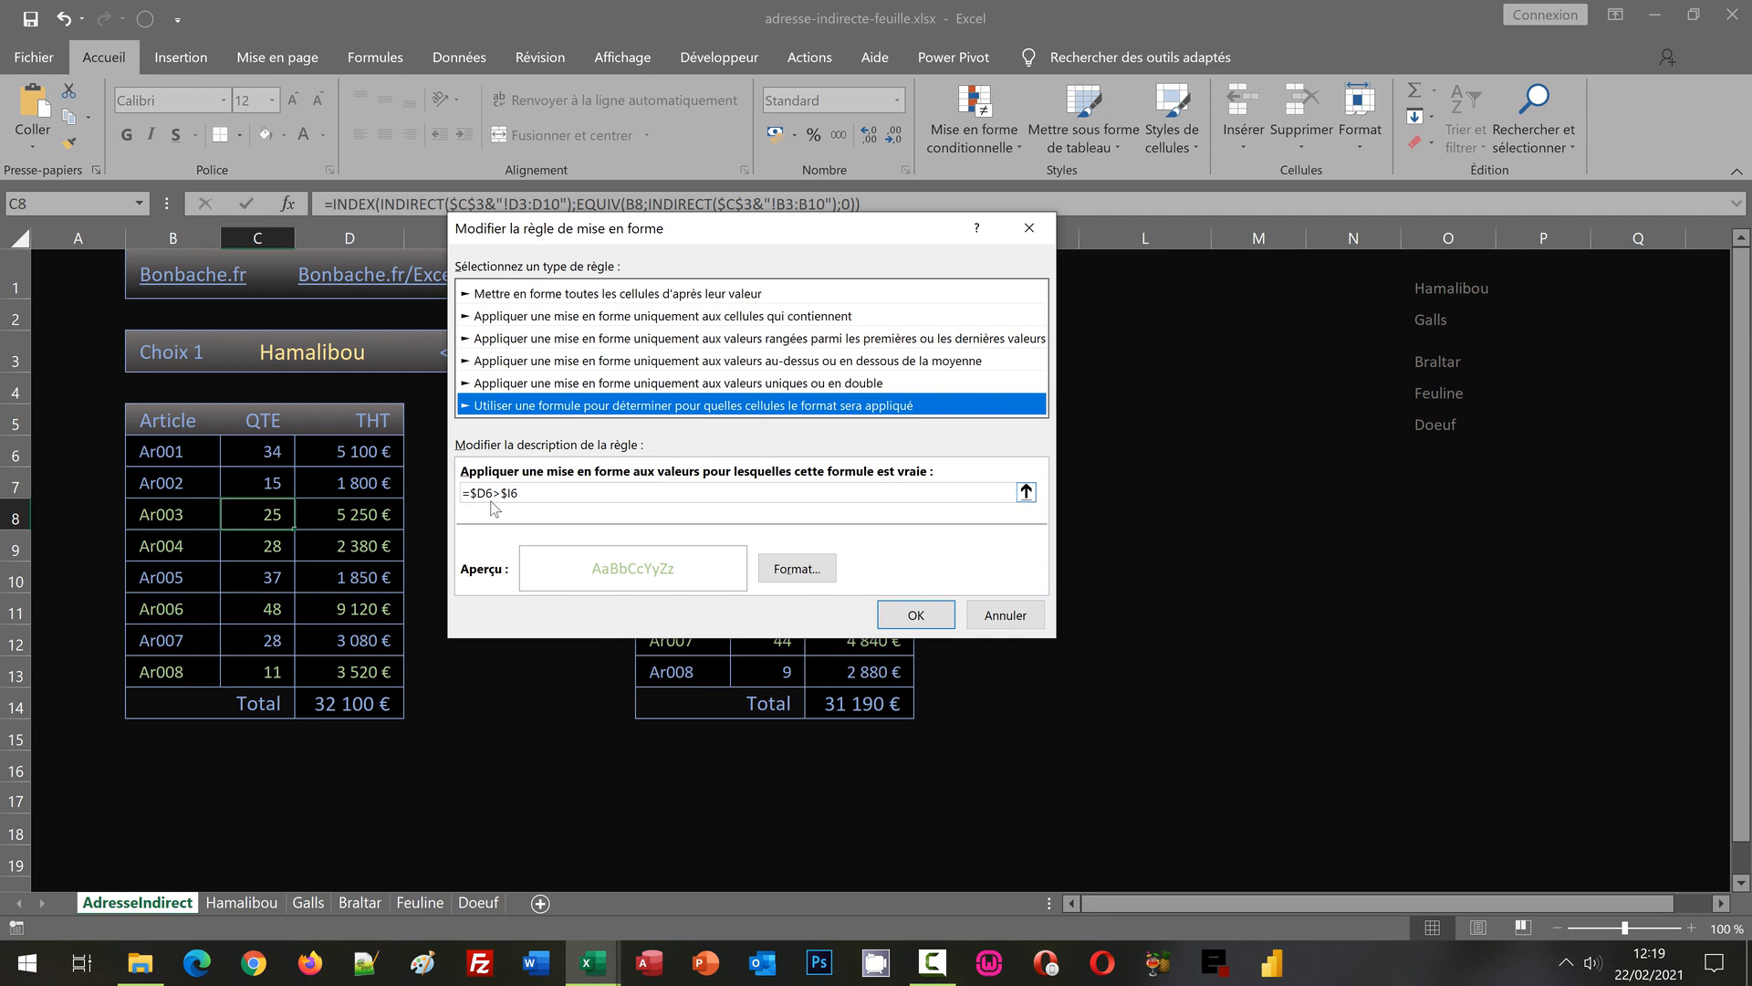
{"action": "left_click", "coordinate": [1006, 617]}
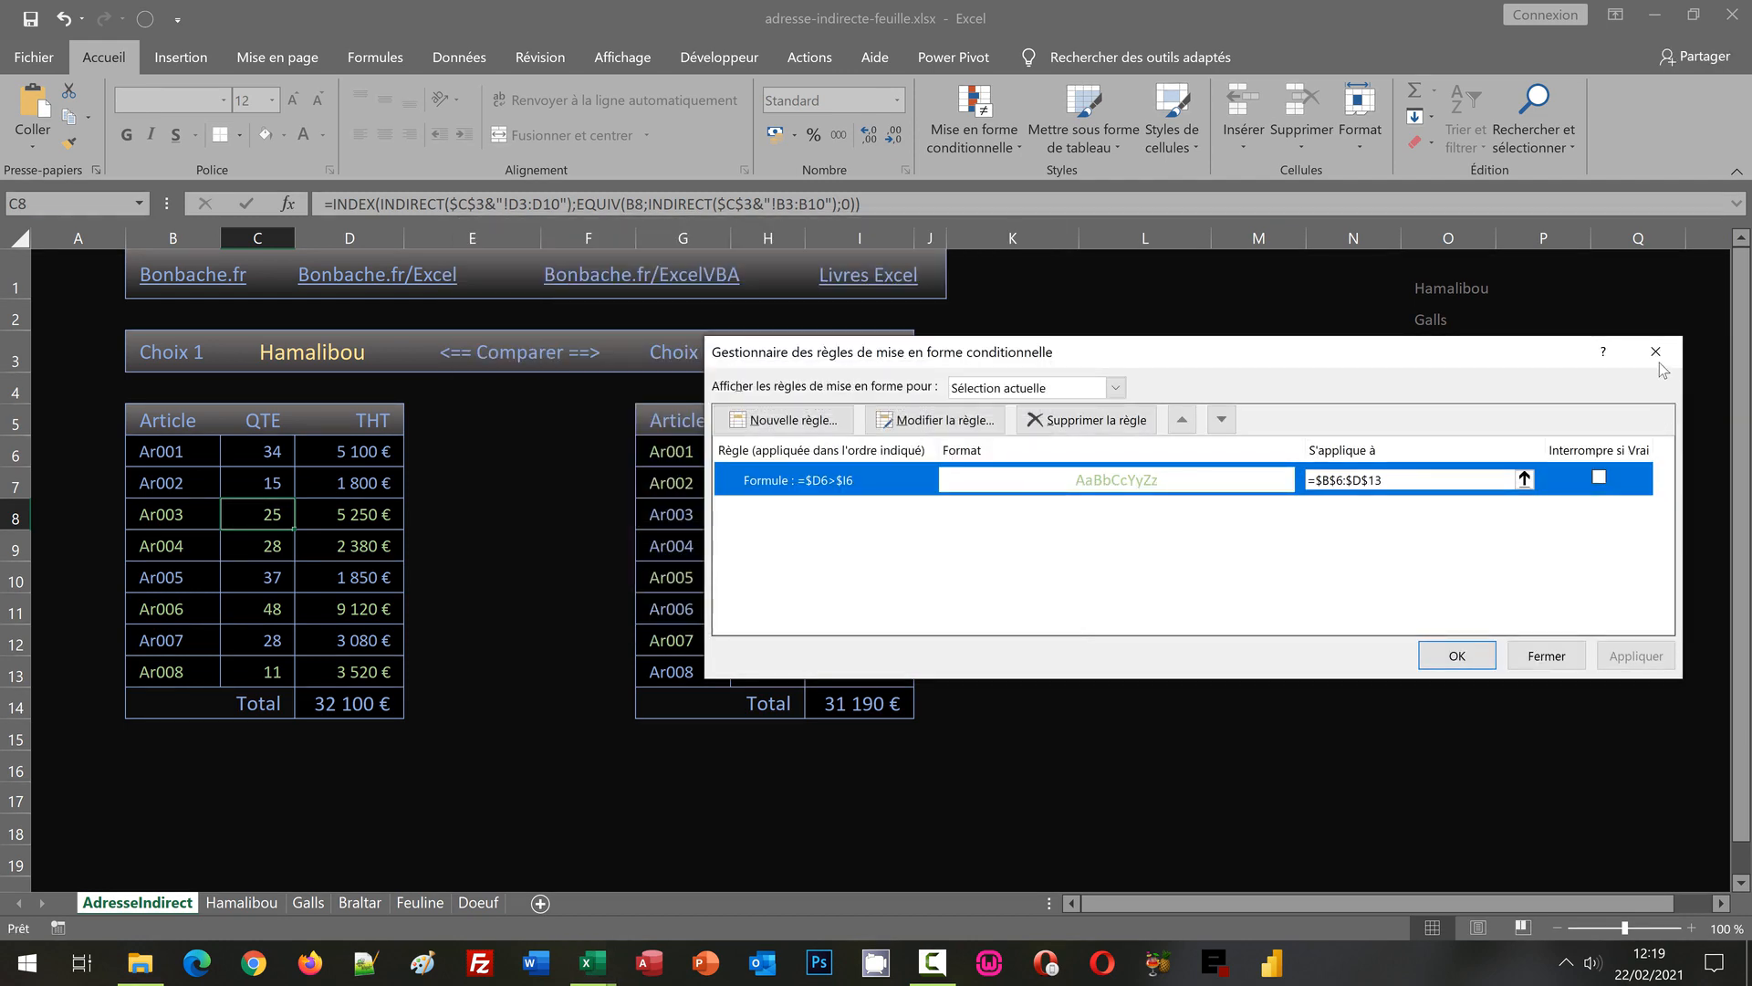
{"action": "left_click", "coordinate": [1655, 356]}
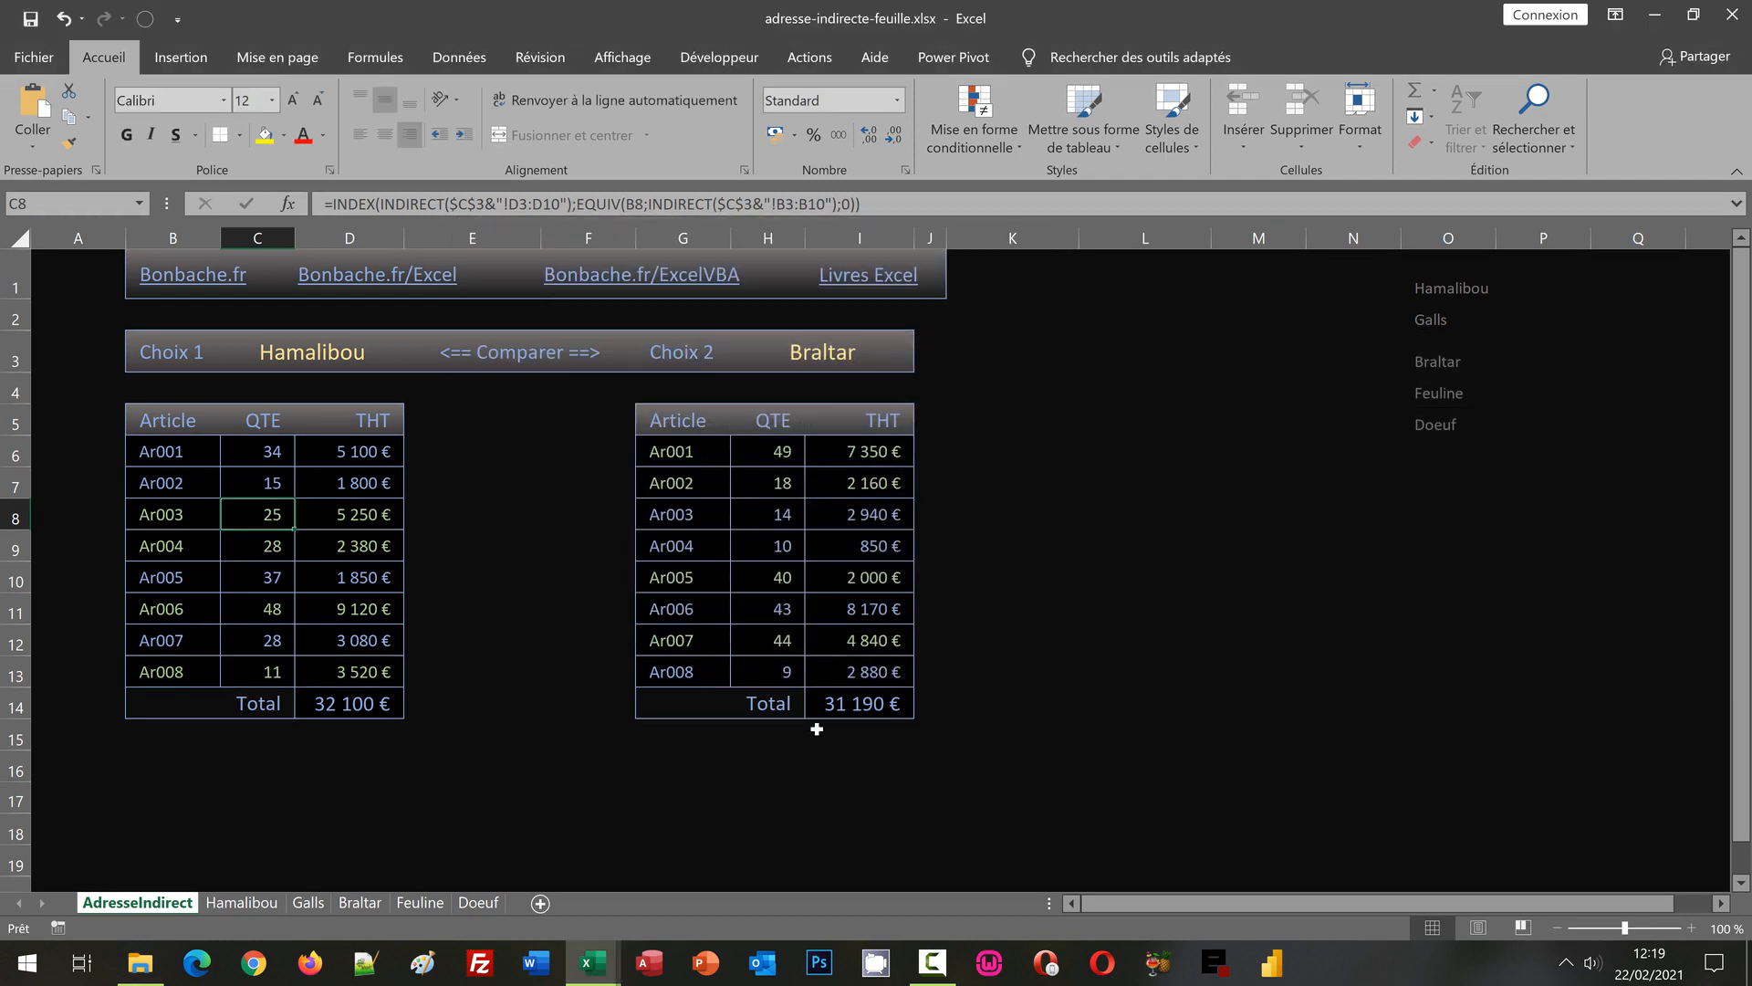